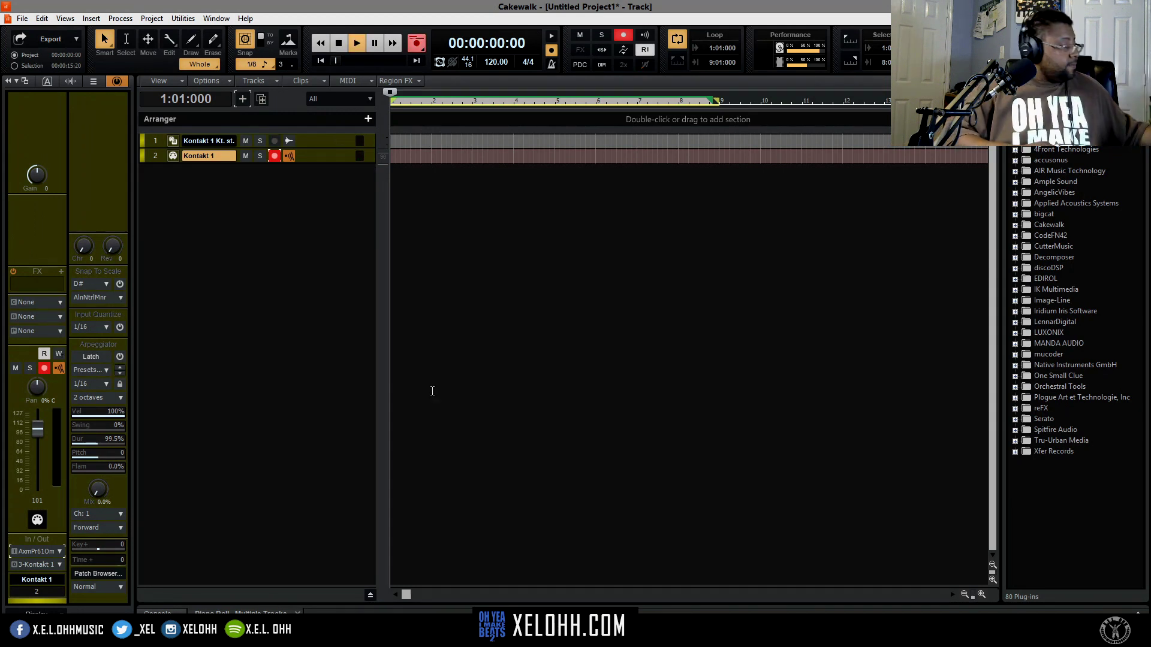
Record an eight-bar chord take on the Kontakt 1 MIDI track and open it in a maximized piano roll.
key(space)
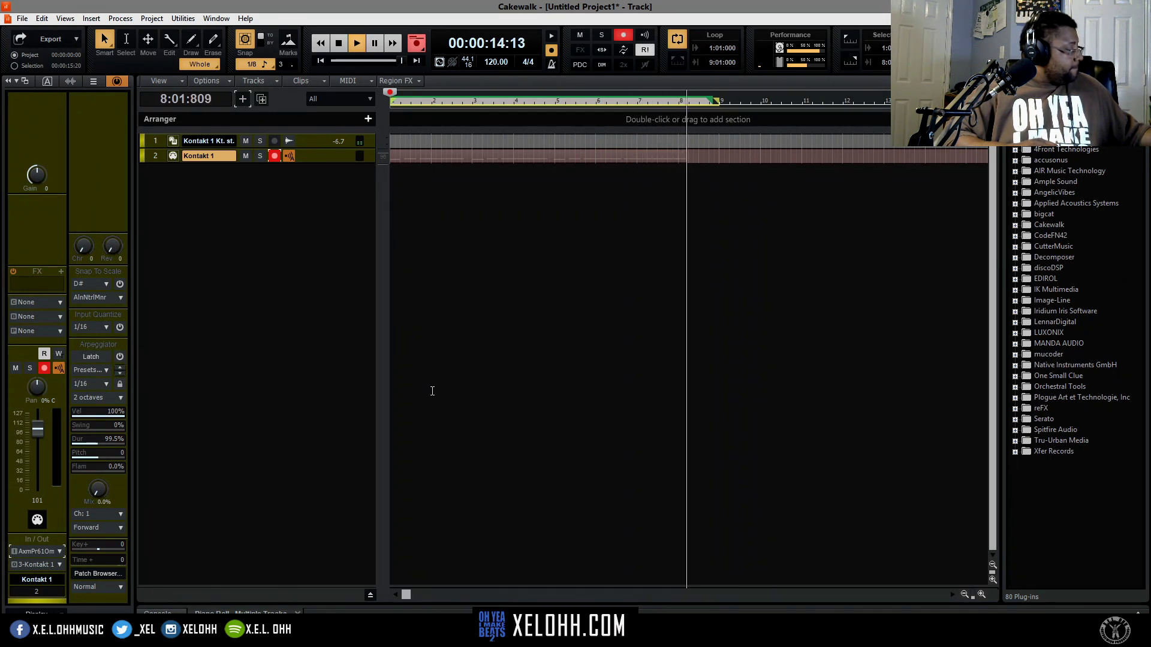
key(space)
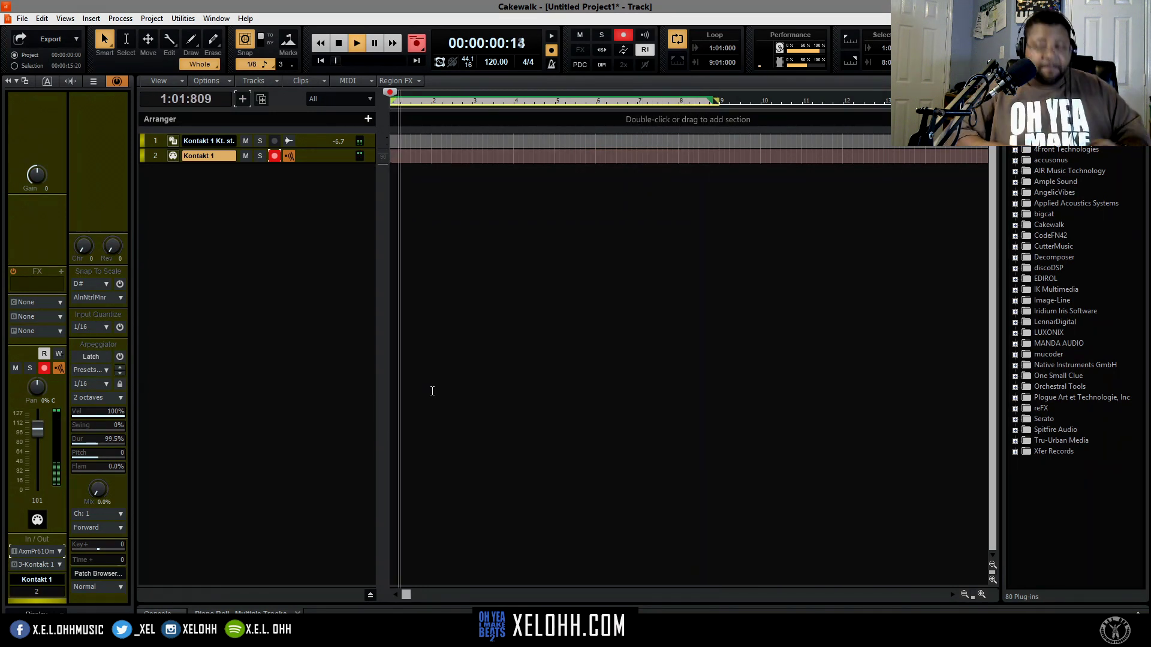
key(alt+3)
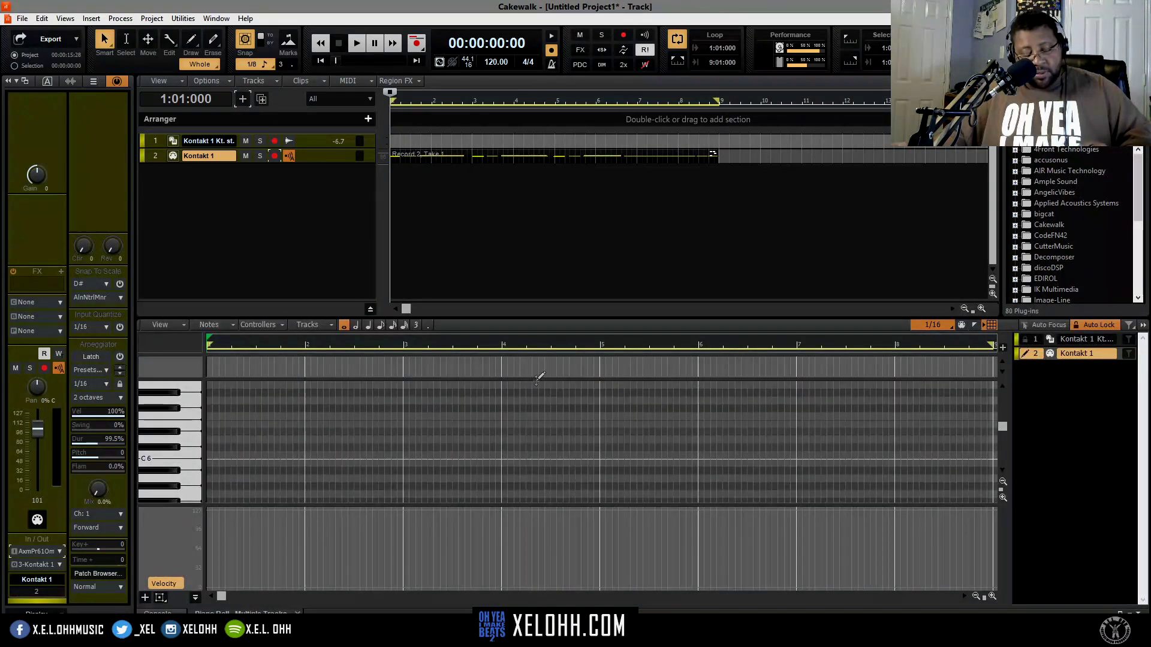
key(shift+d)
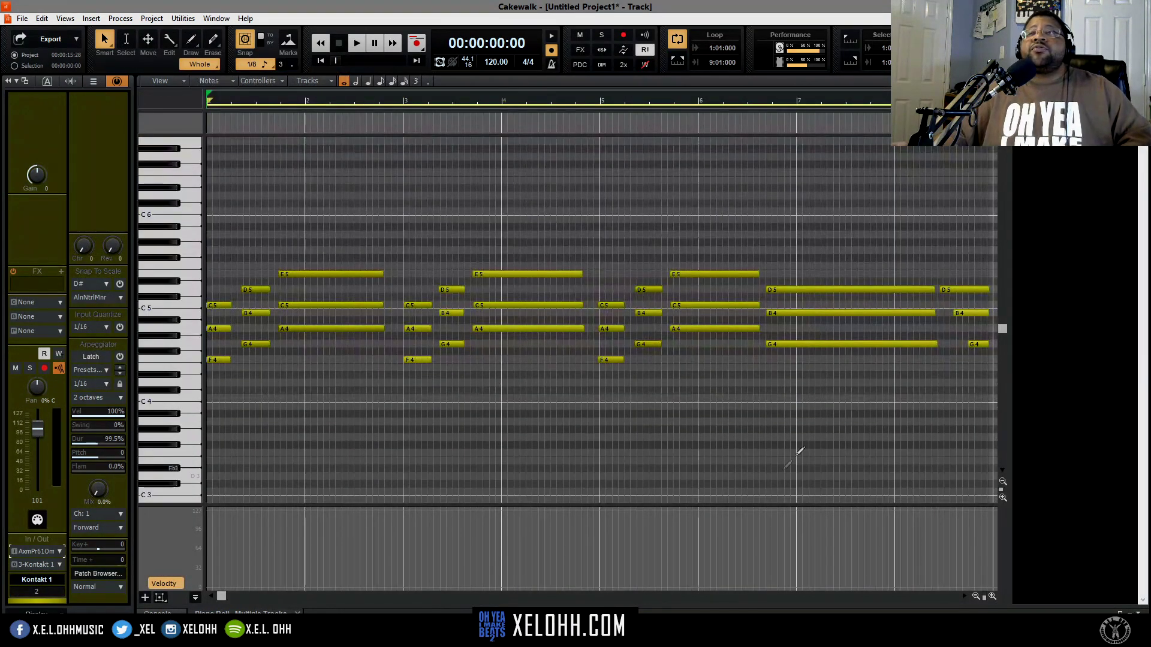
Quantize the start times of all the recorded notes to 1/16 at 100 percent strength, auditioning before applying.
drag(994, 385, 115, 200)
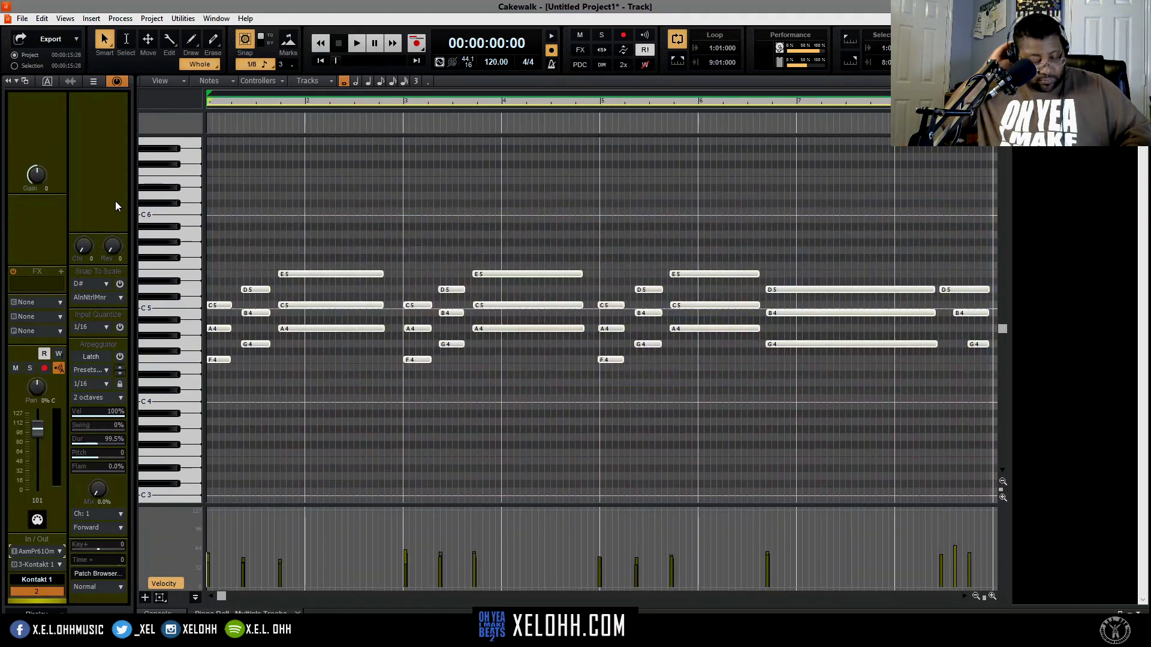
key(q)
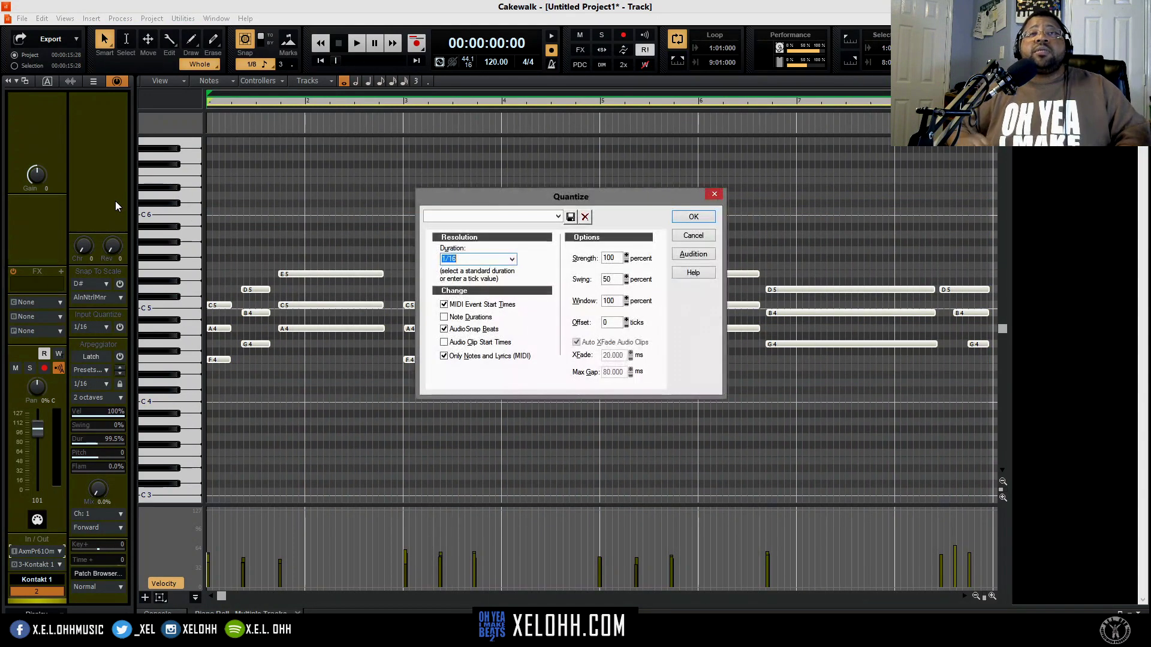
click(693, 255)
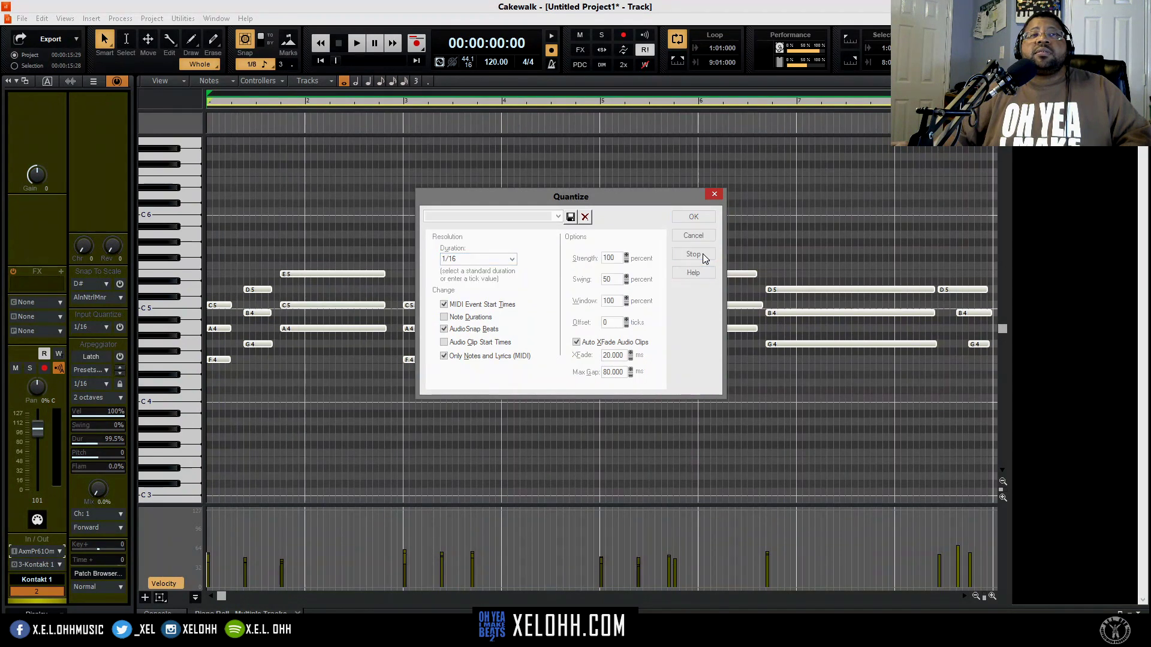
click(693, 217)
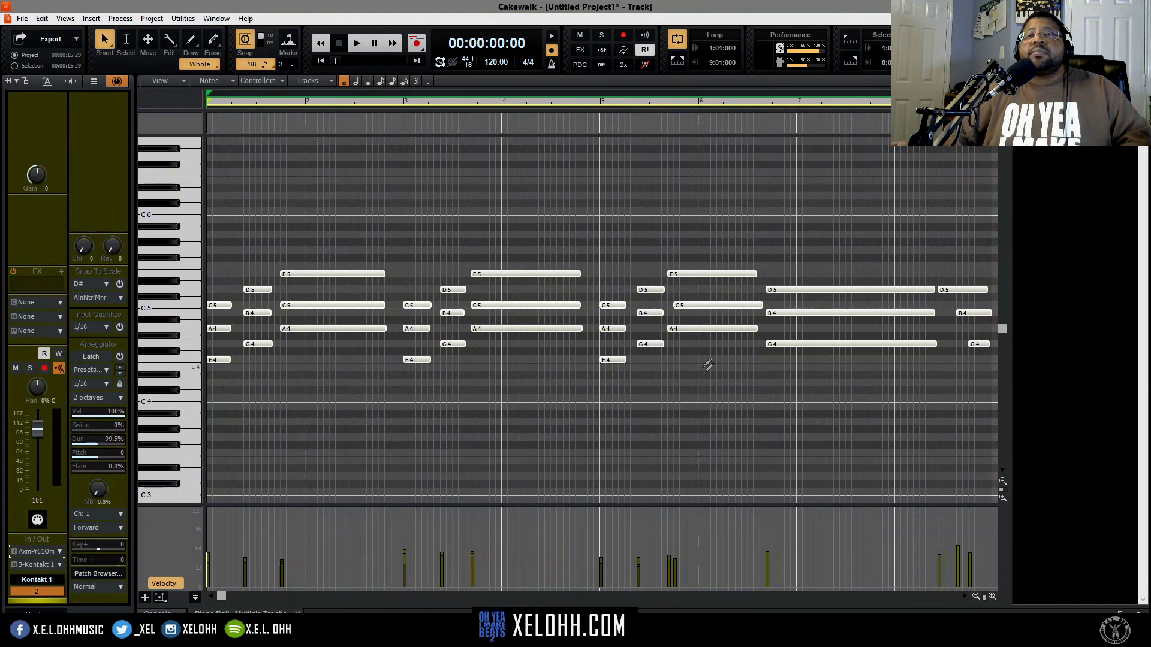
Align the stray notes in the held and final chords of the quantized take and play the part back.
right_click(707, 365)
click(972, 344)
key(space)
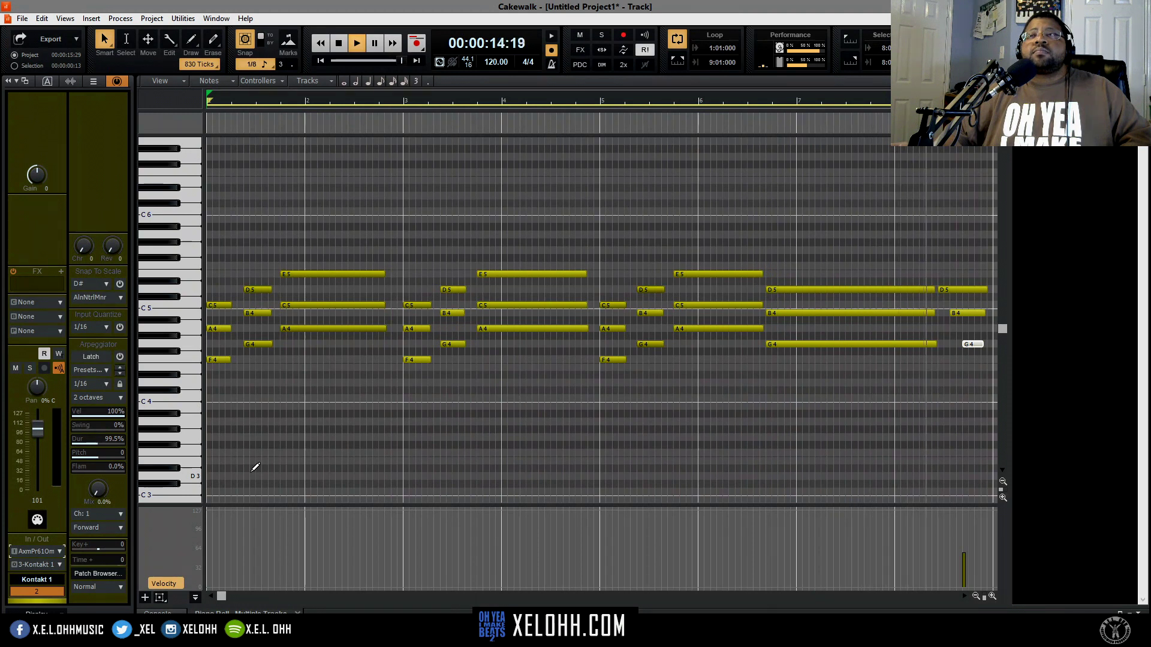
key(space)
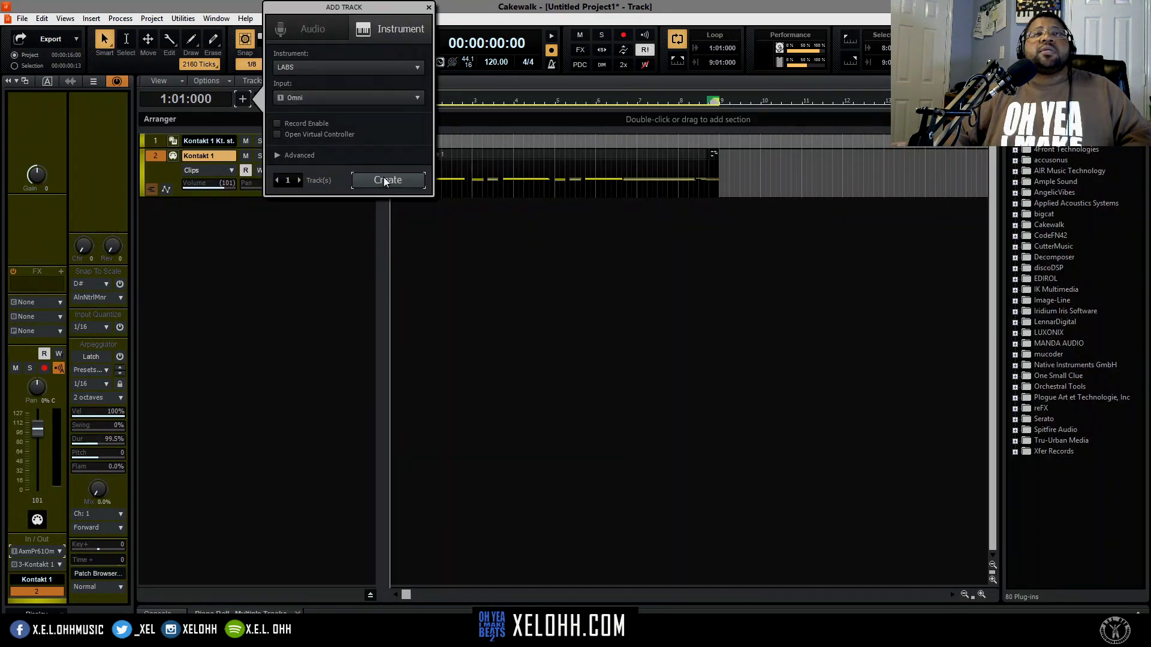
Add one LABS instrument track with Omni input and close its plug-in window.
click(384, 178)
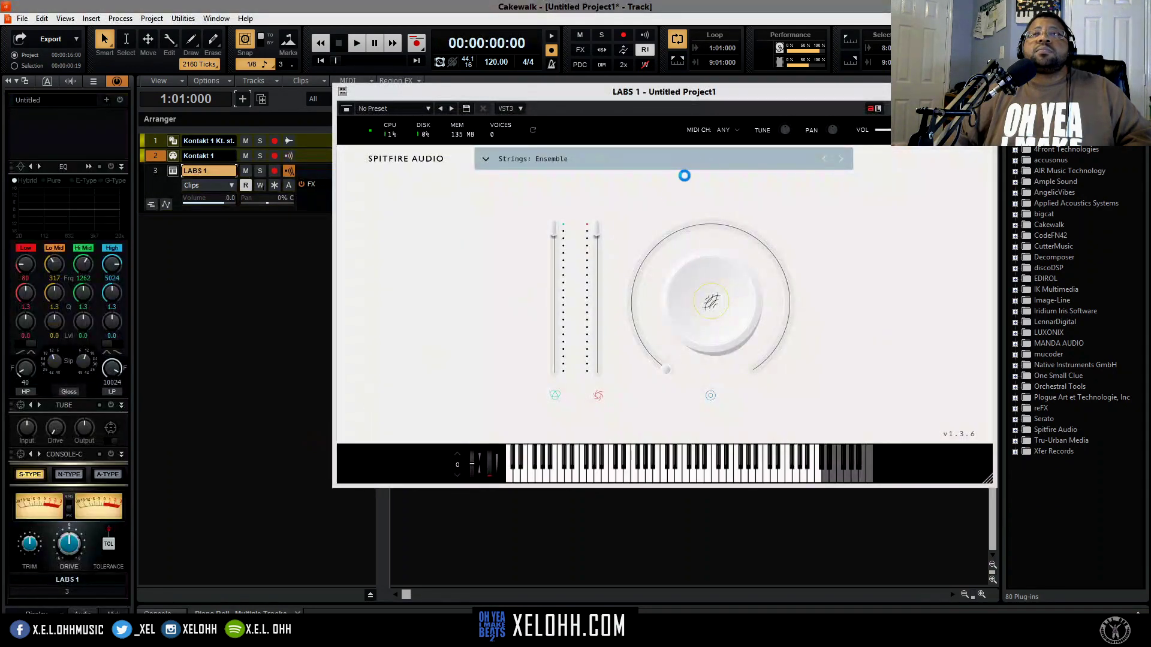
drag(717, 91, 596, 177)
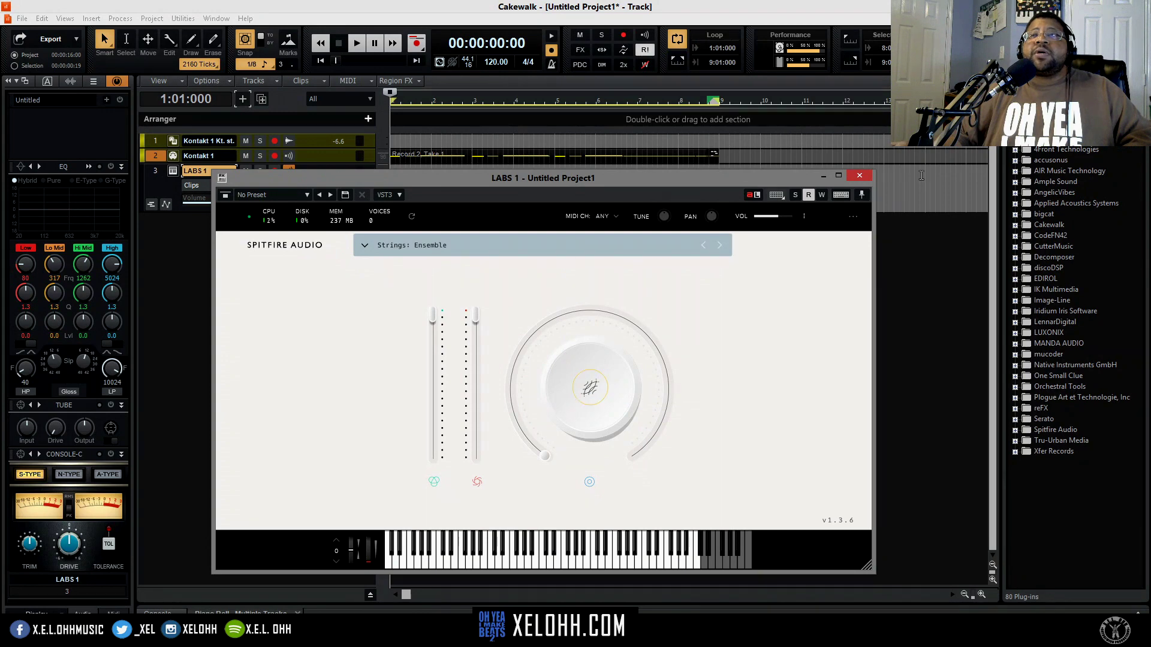
click(860, 176)
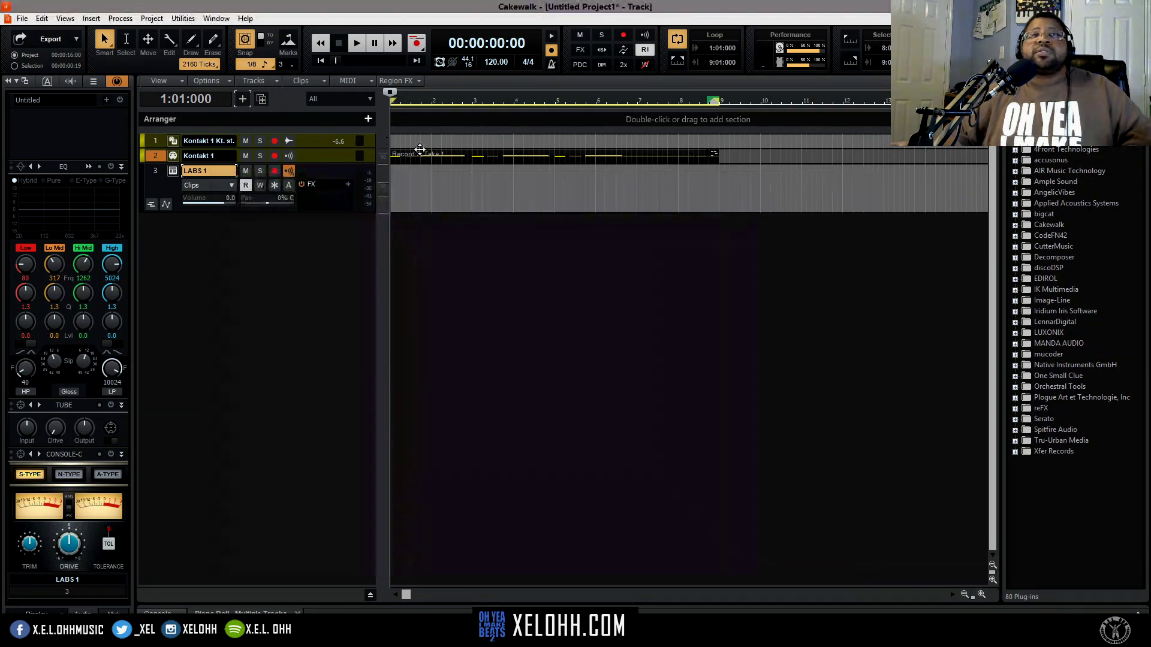
Copy the recorded Kontakt 1 clip to the LABS 1 track at bar 1 and play both tracks from the start.
drag(411, 155, 413, 179)
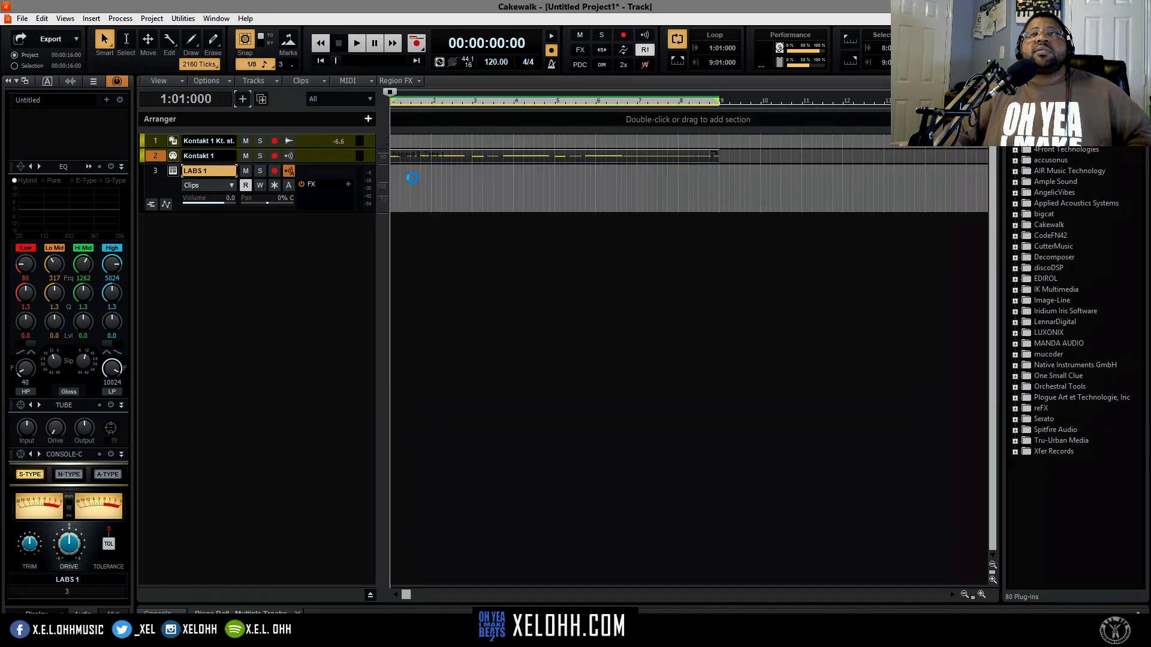
click(585, 283)
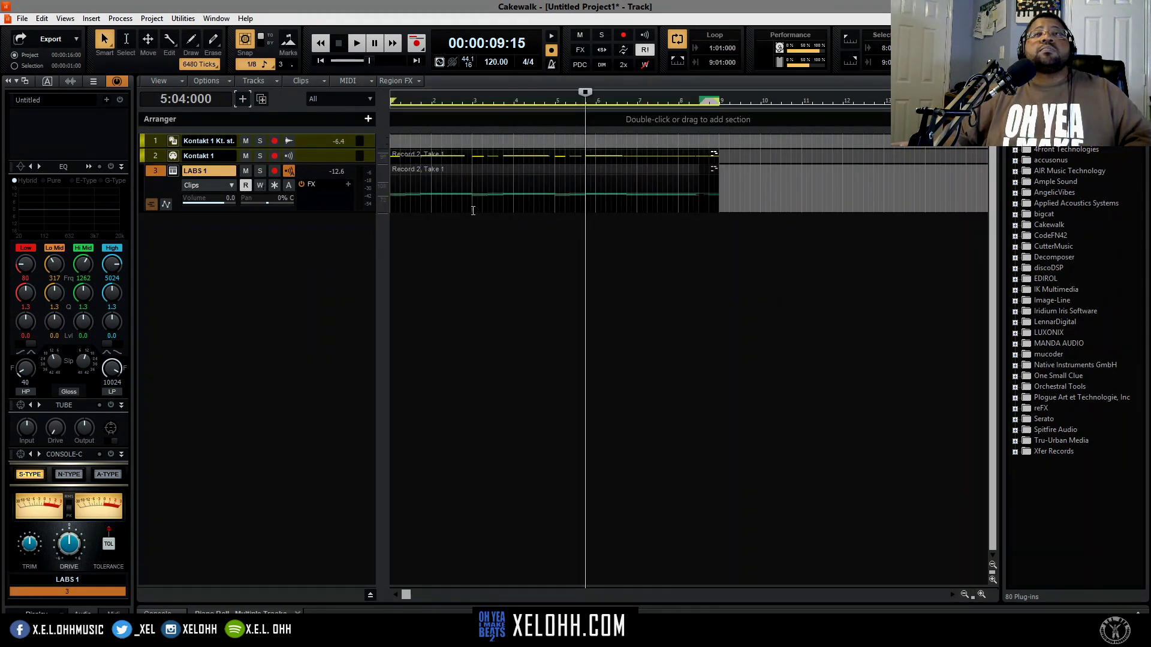
click(320, 61)
key(space)
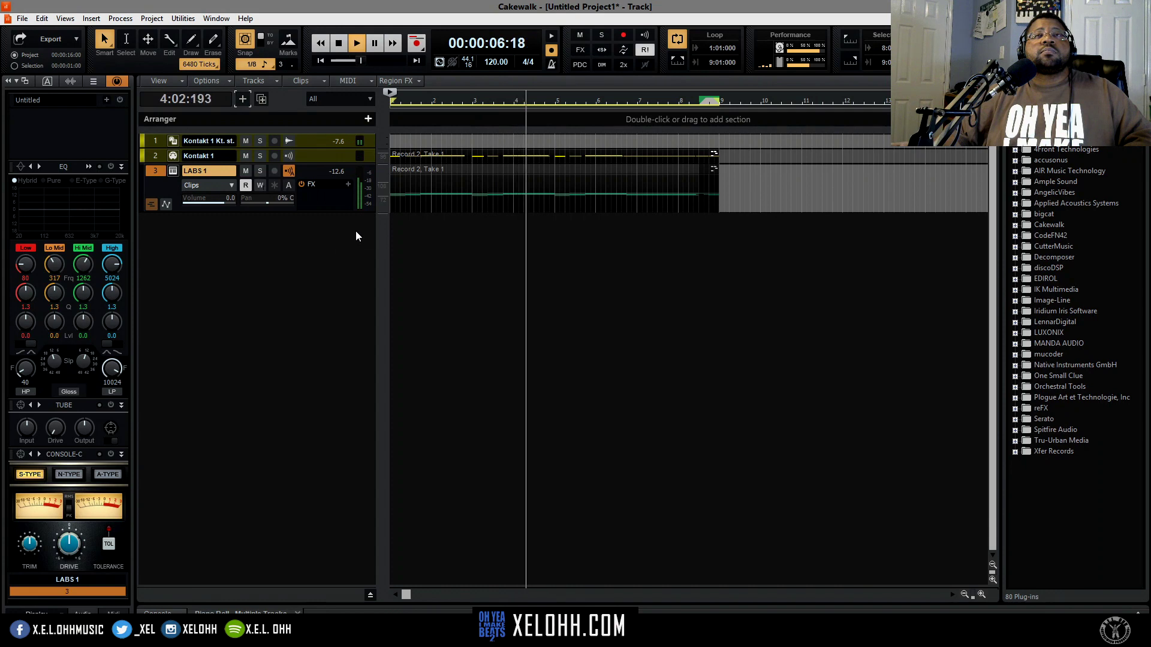
key(space)
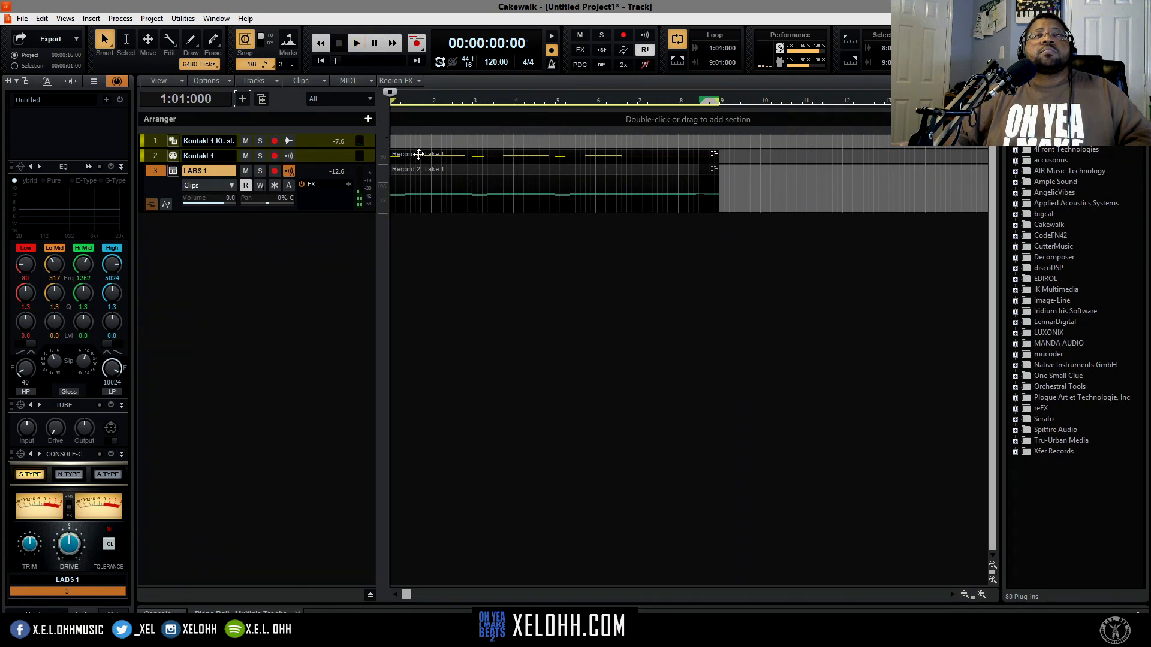
In the Kontakt 1 clip's piano roll, copy the lowest note of every chord one octave down to F3, G3 and A3.
click(418, 154)
double_click(418, 155)
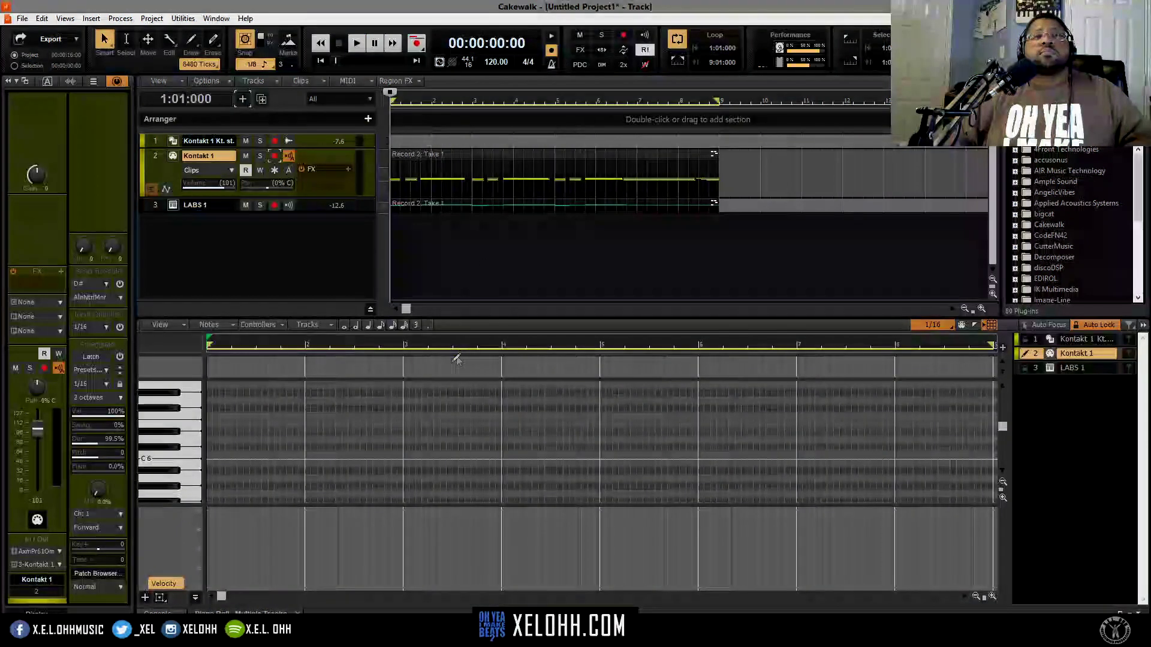
key(shift+d)
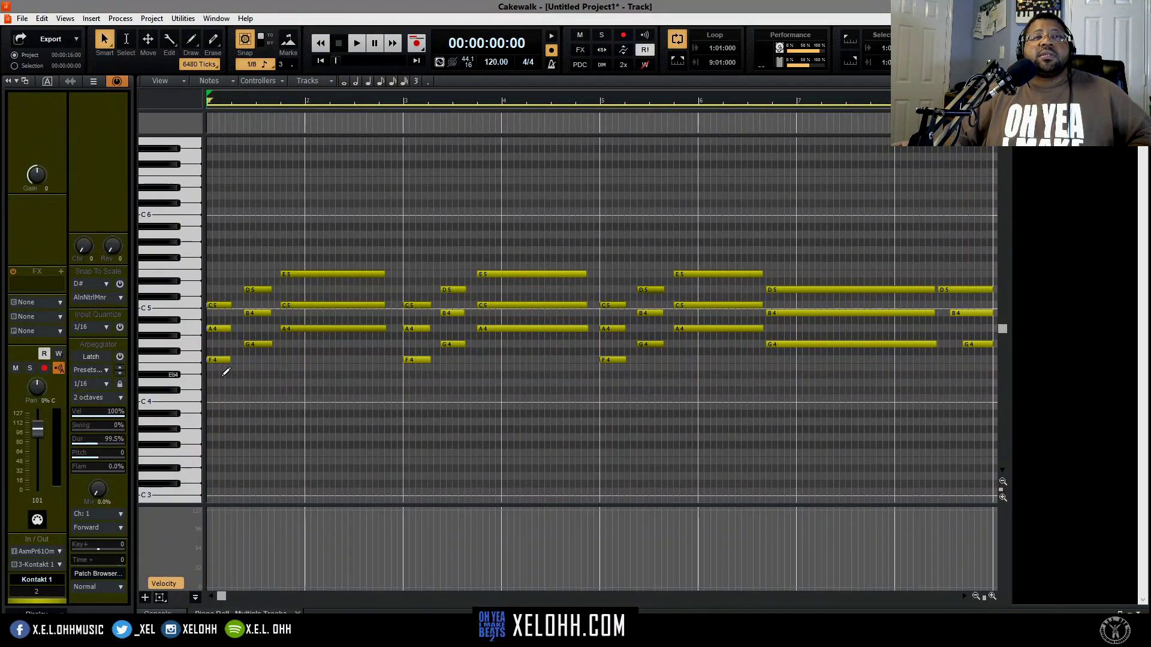
drag(268, 332, 284, 330)
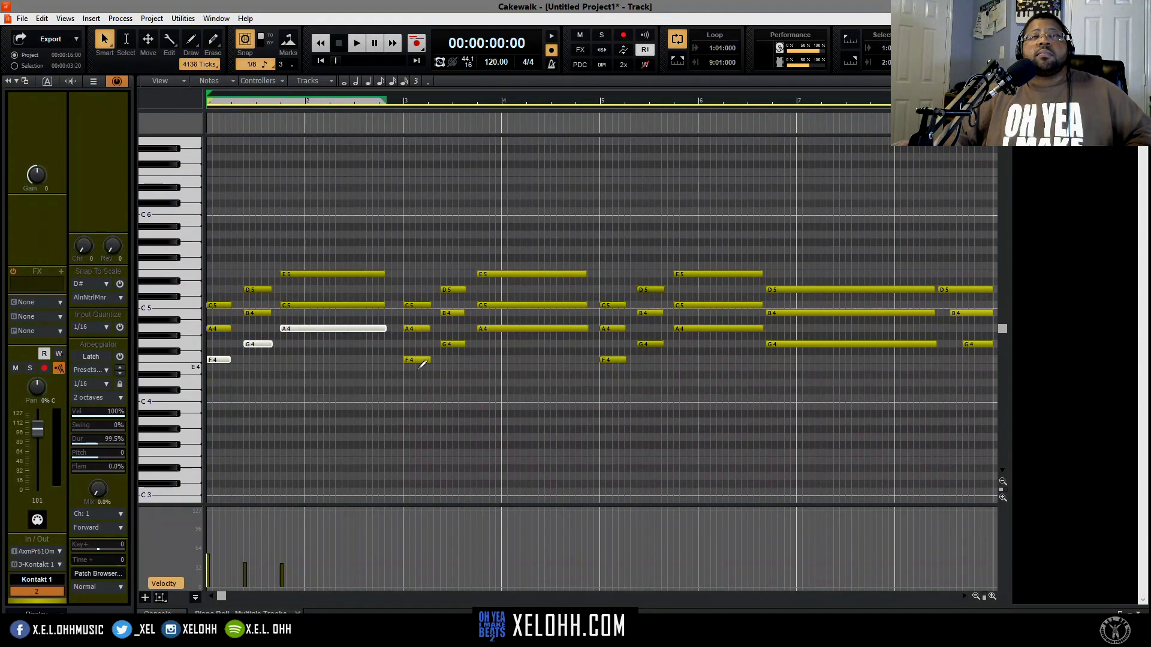
drag(510, 329, 940, 360)
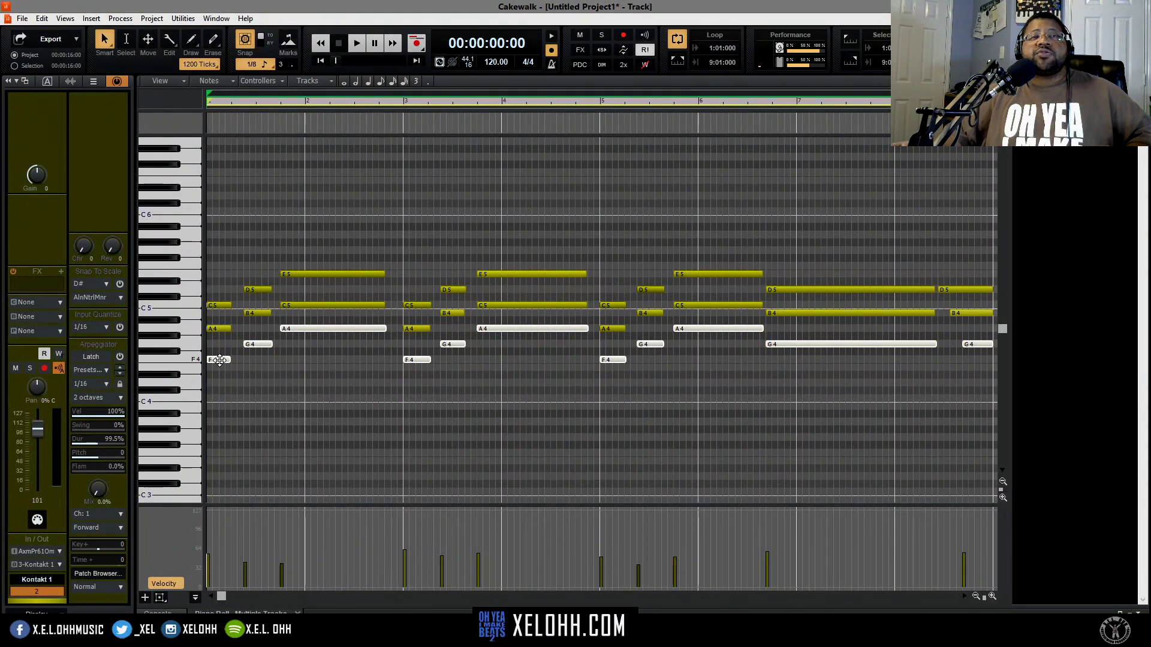
drag(219, 360, 192, 454)
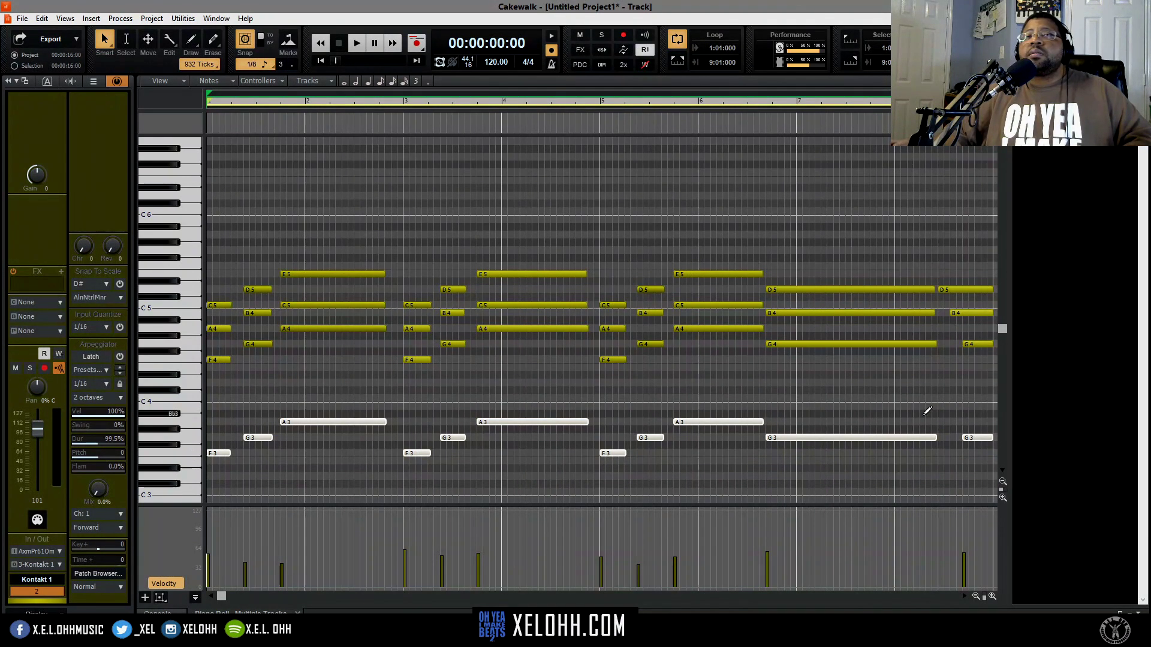
Lengthen the copied F3, G3 and A3 bass notes so they run into one another, and listen to the part.
key(space)
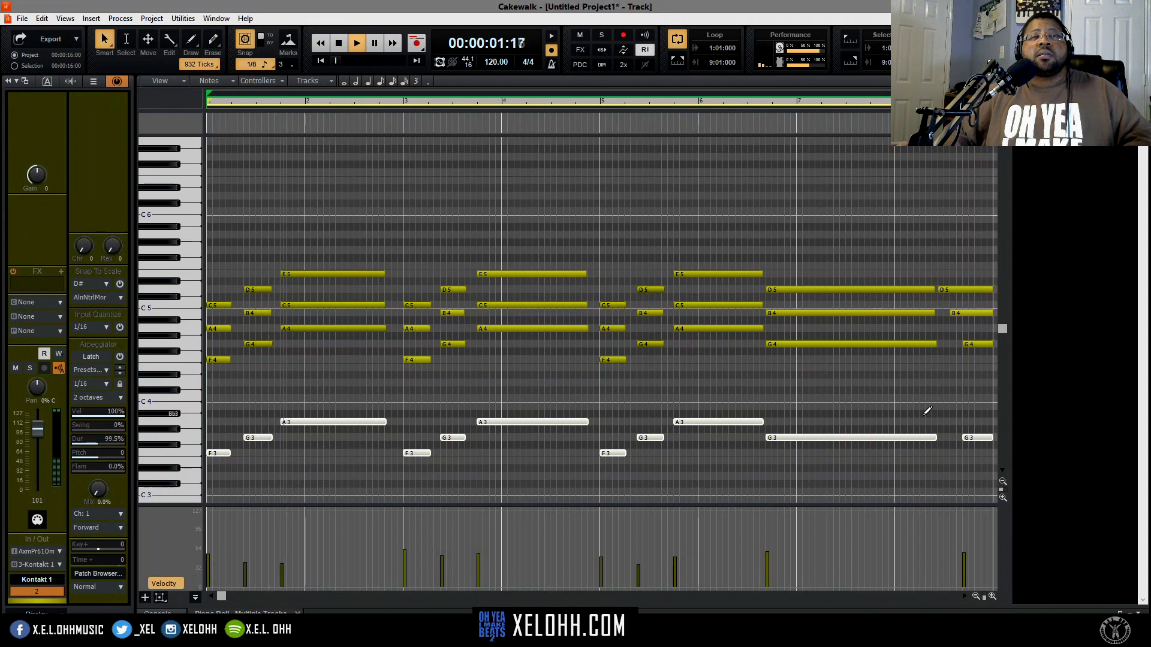
key(space)
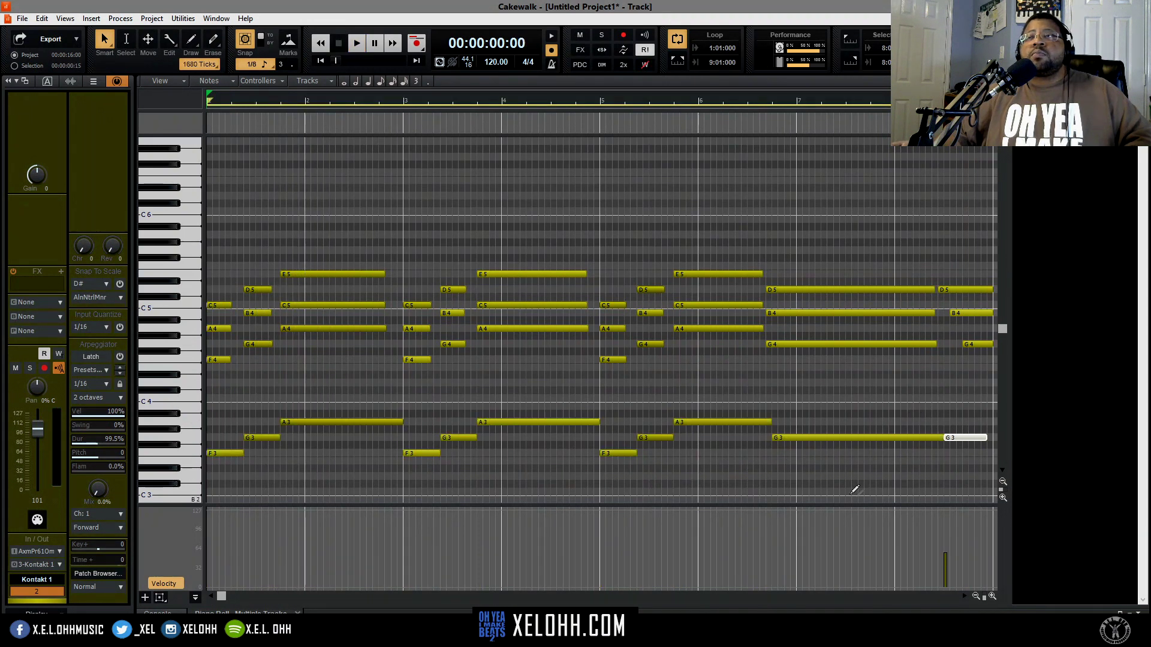
key(space)
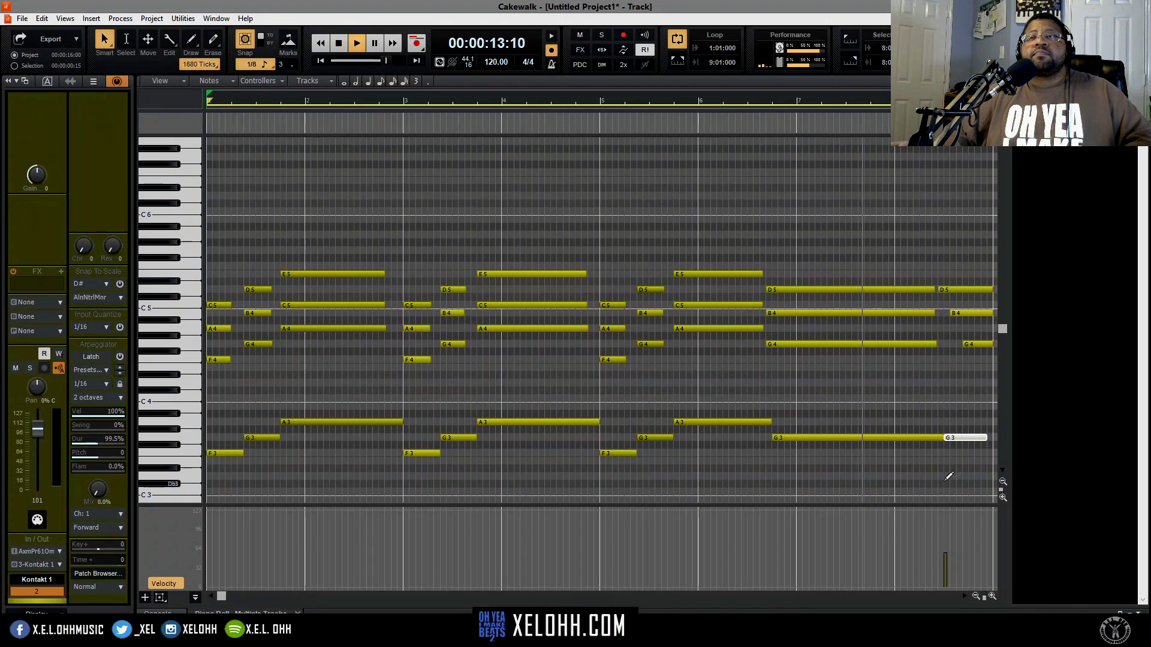
key(space)
Raise the velocity of all the F3, G3 and A3 bass notes together and play the result.
drag(961, 467, 210, 390)
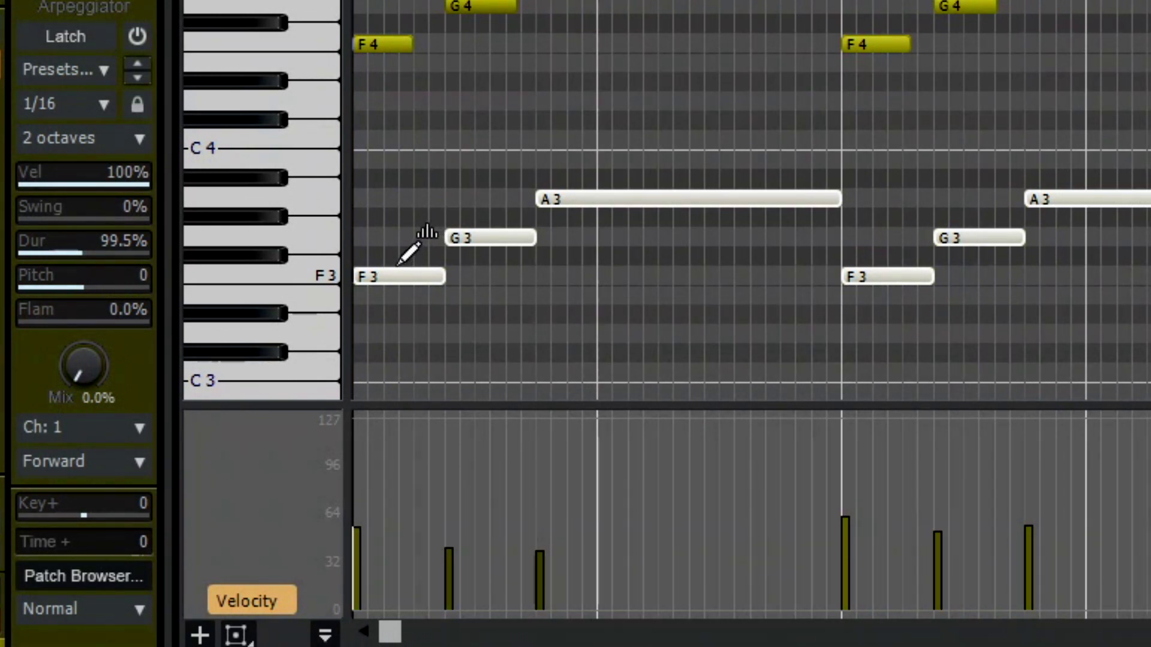
drag(399, 262, 408, 212)
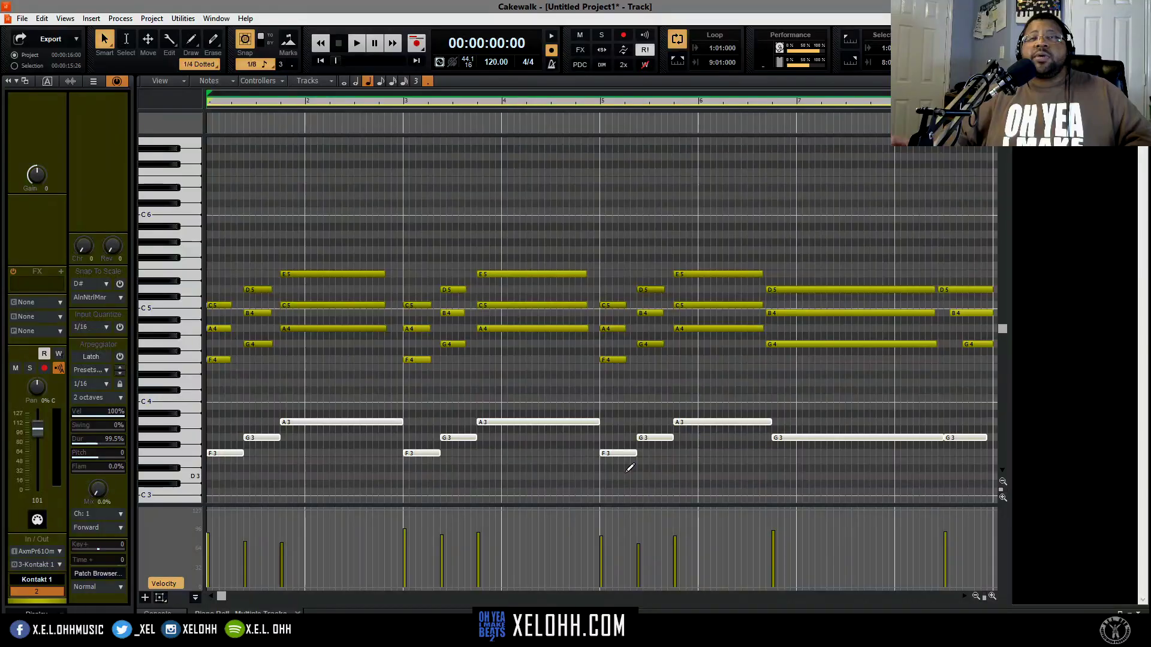
key(space)
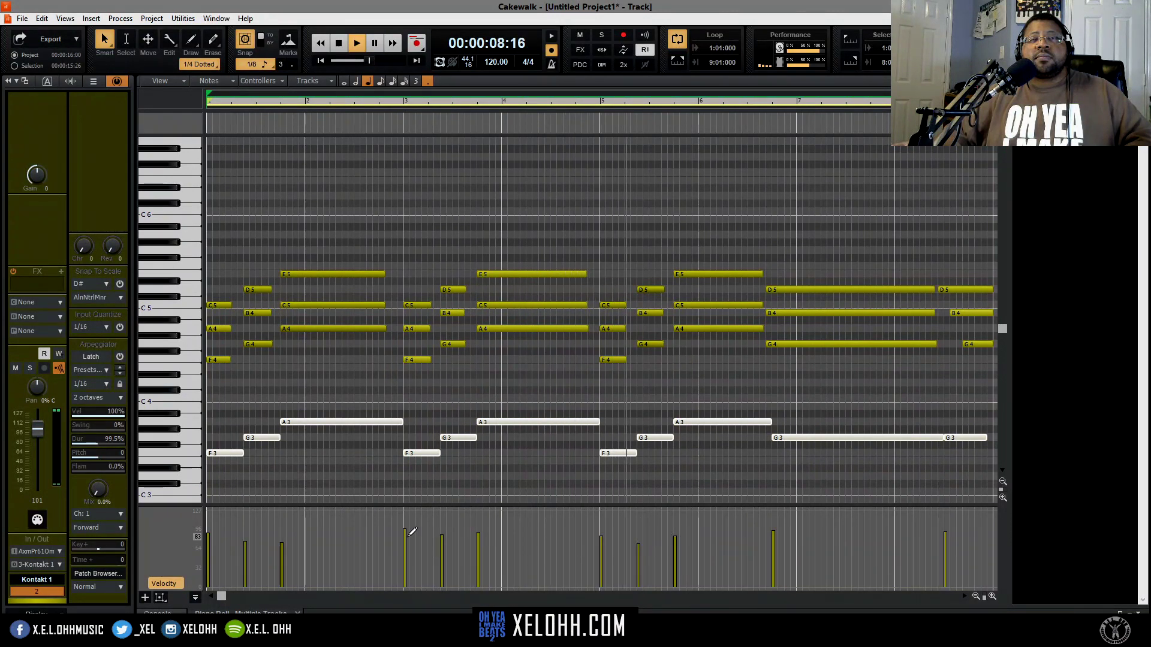
click(229, 465)
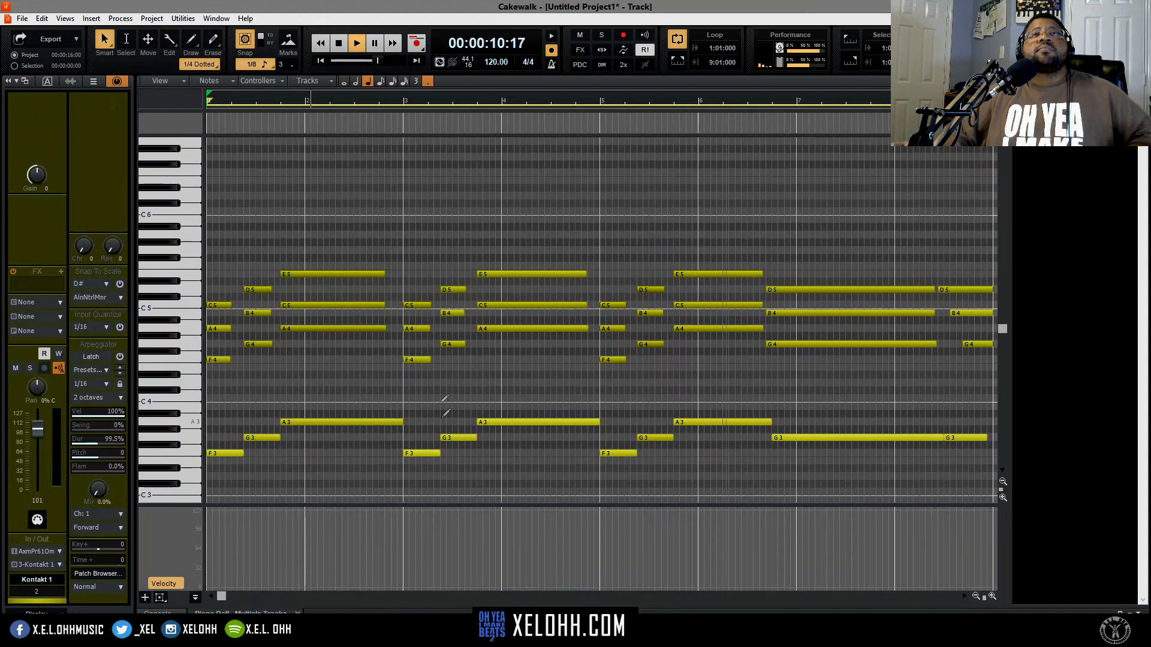
key(space)
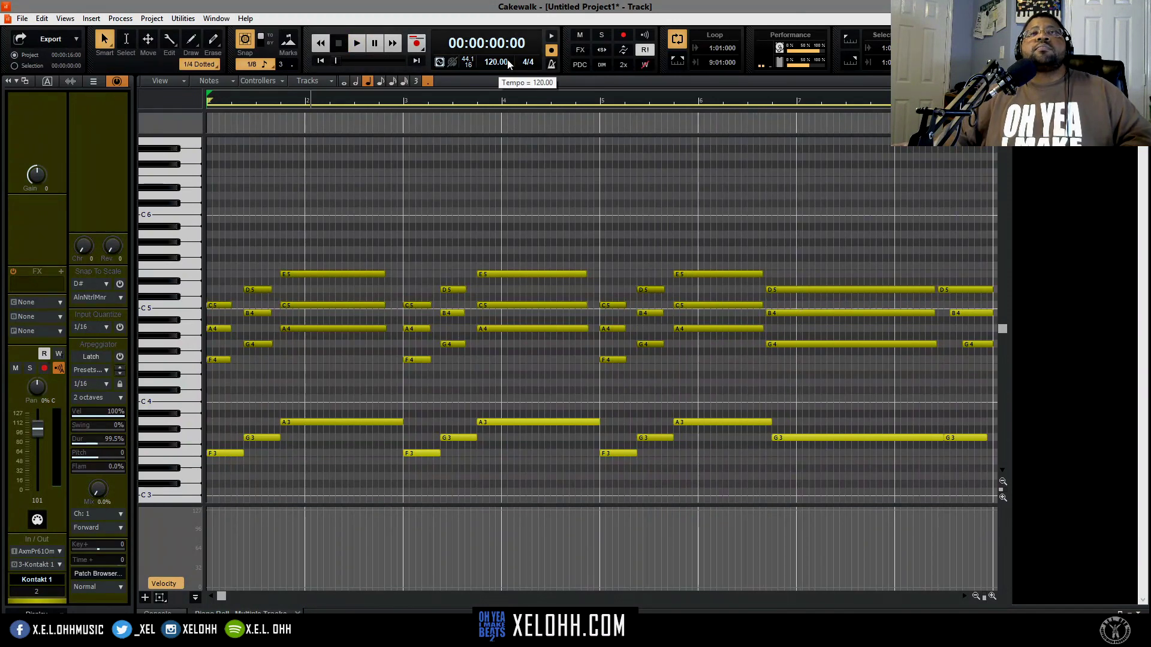
Set the project tempo to 136 BPM.
double_click(504, 65)
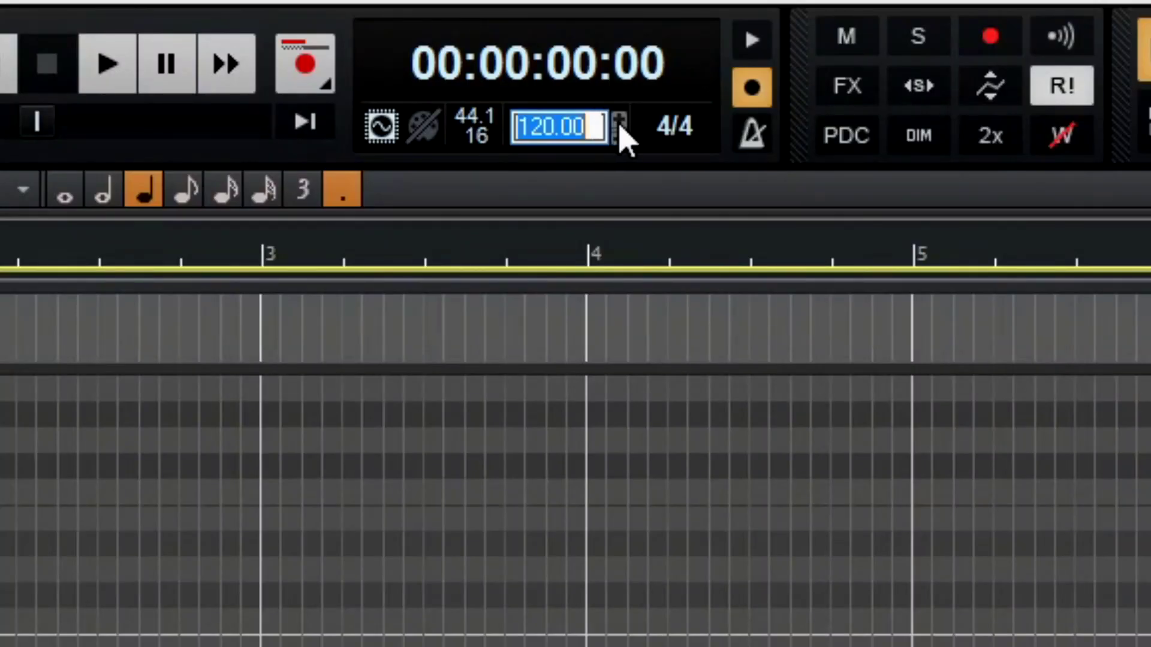
click(619, 122)
click(620, 120)
click(620, 120)
click(620, 138)
click(619, 139)
click(647, 342)
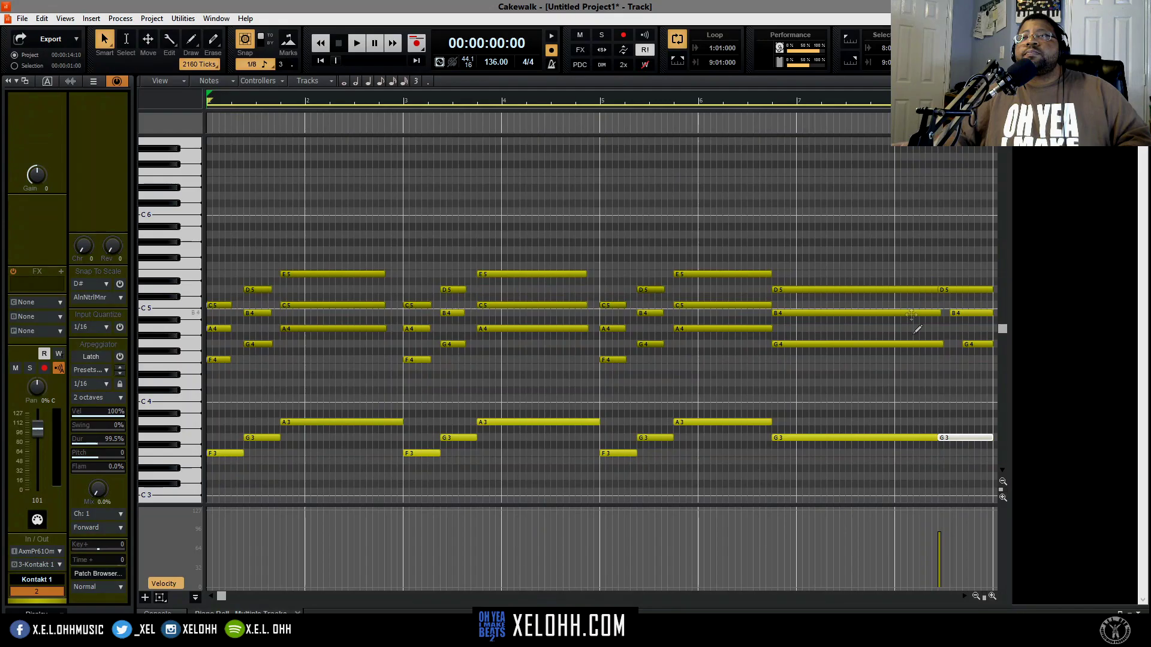
Play the edited part at the new tempo and return from the piano roll to the track view.
key(space)
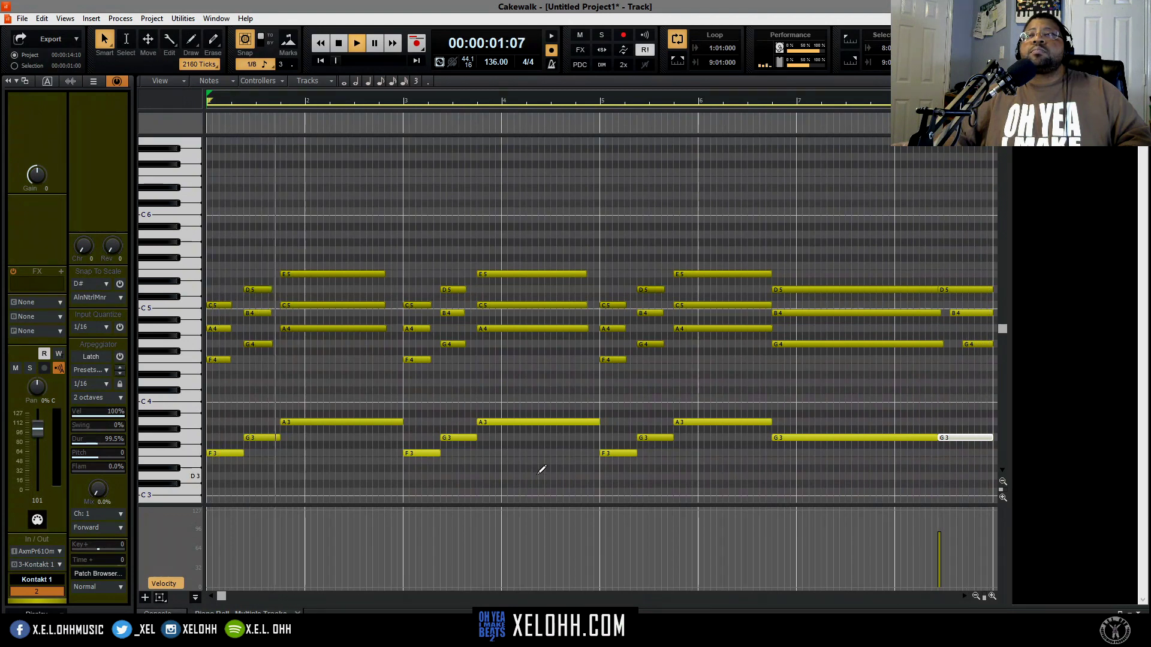
key(space)
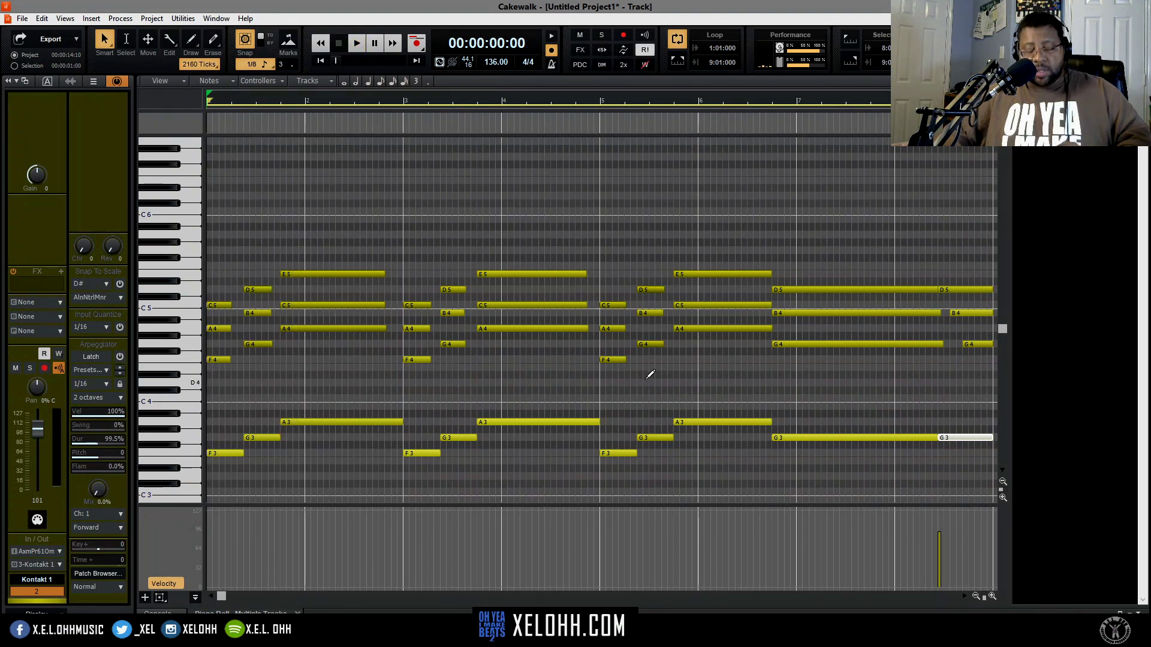
key(d)
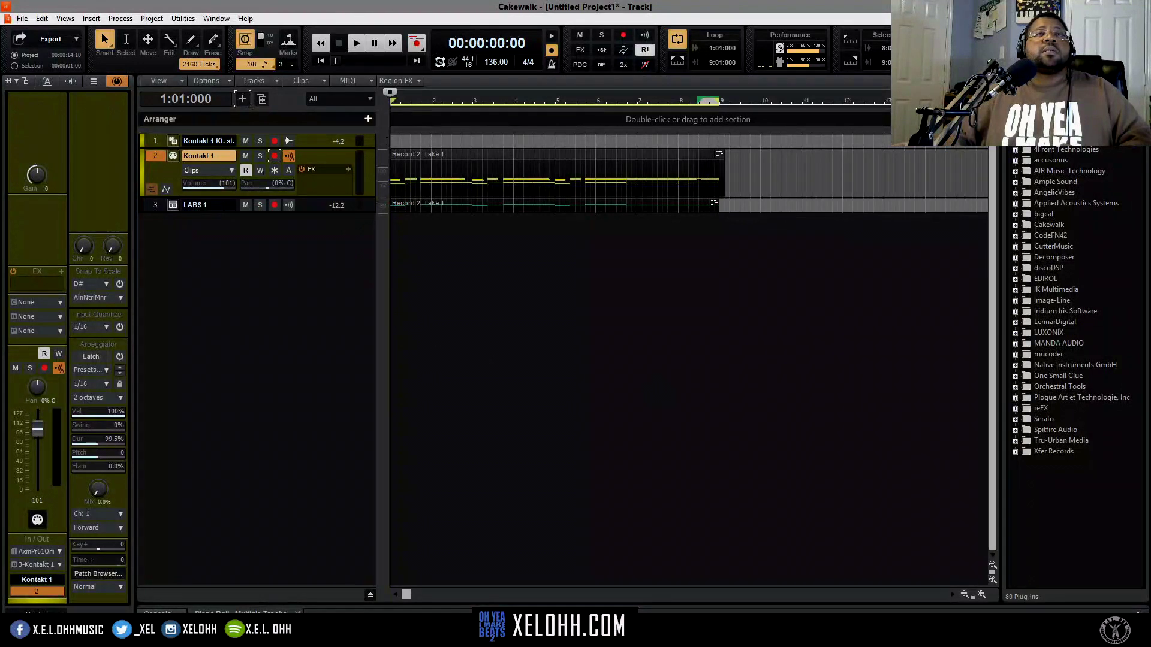
Insert a new instrument track that uses the LABS plug-in with Omni input.
right_click(263, 284)
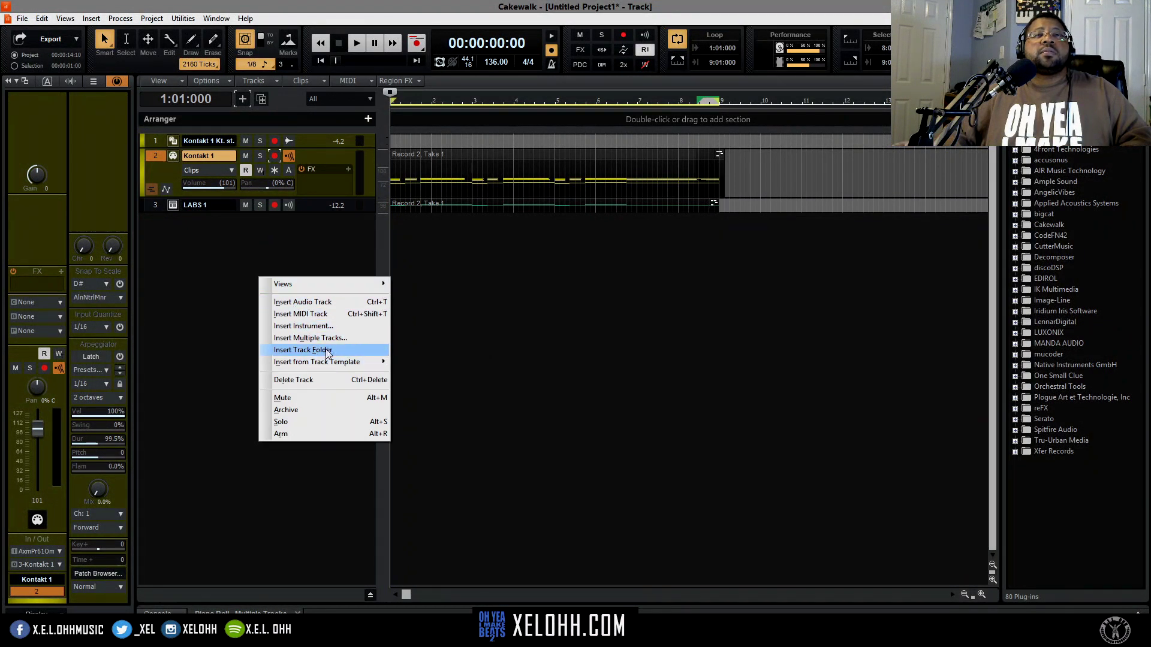
click(350, 326)
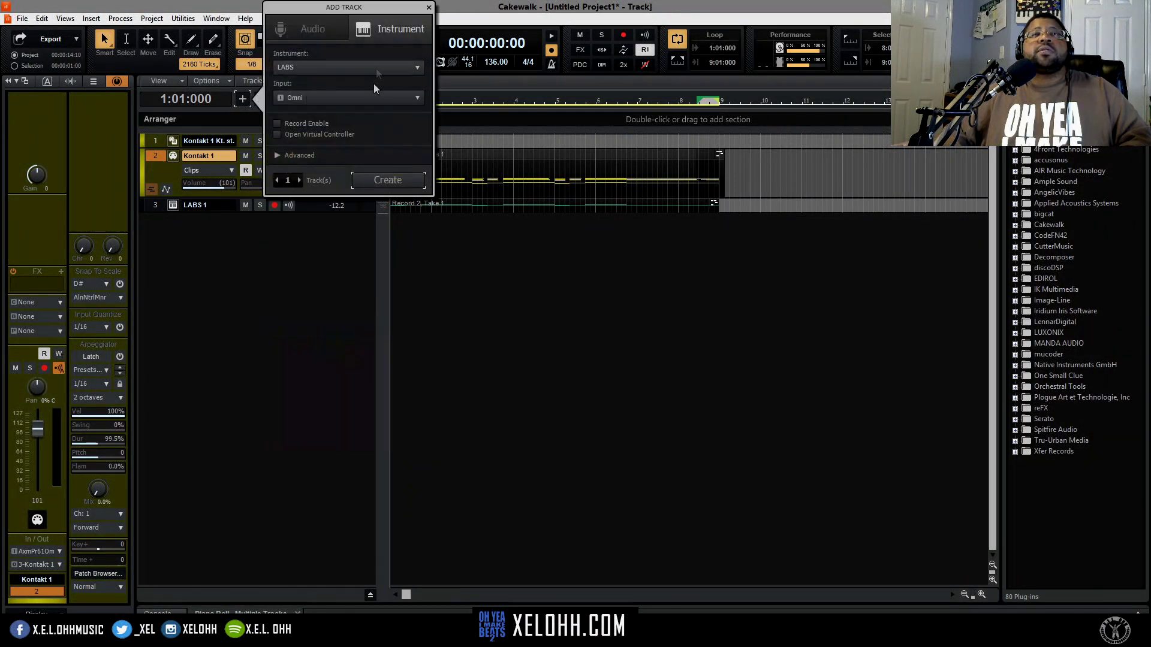
click(372, 180)
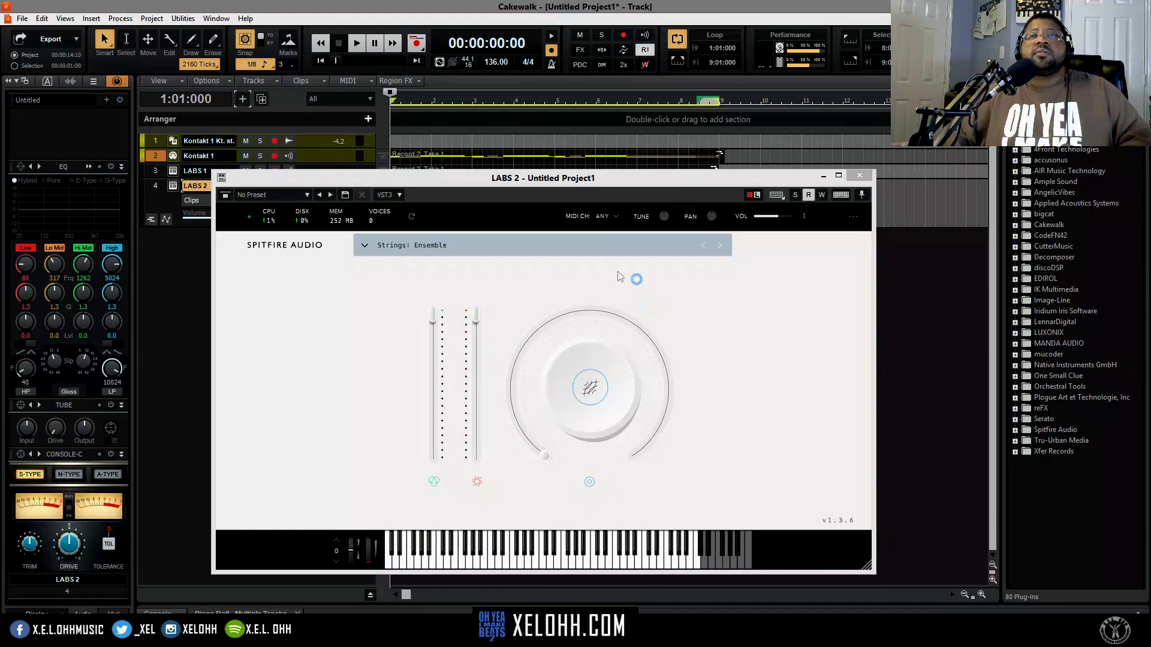
Load the Moon Guitar Ensemble sound from the Acoustic Guitar category in LABS 2 and close the plug-in window.
click(576, 246)
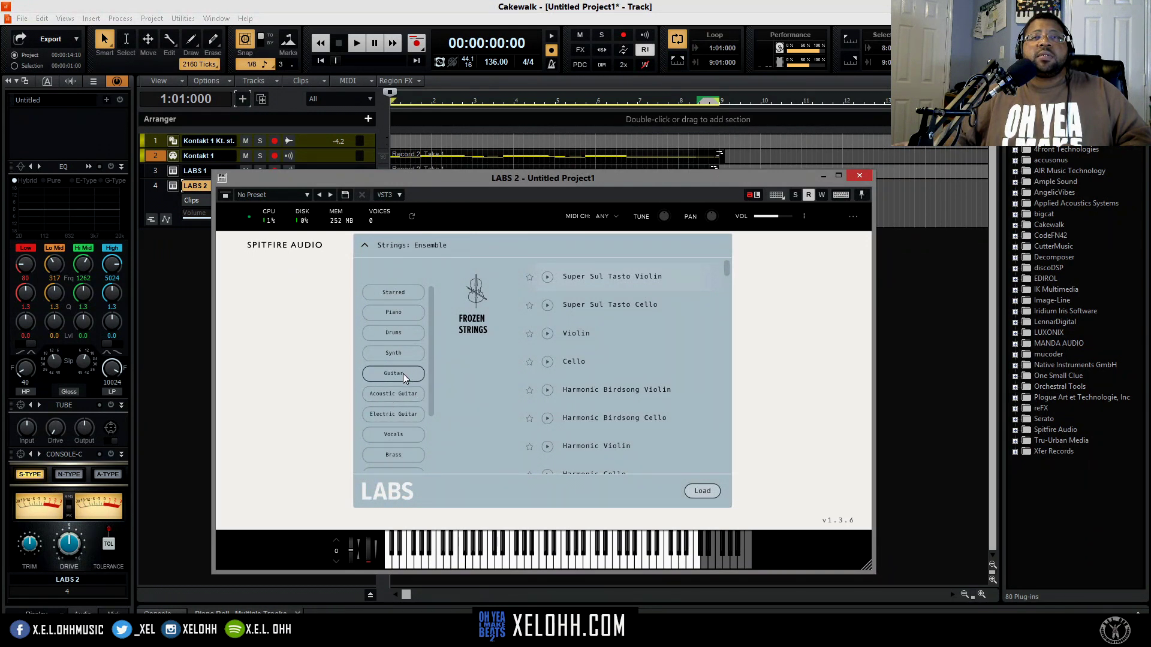
click(383, 395)
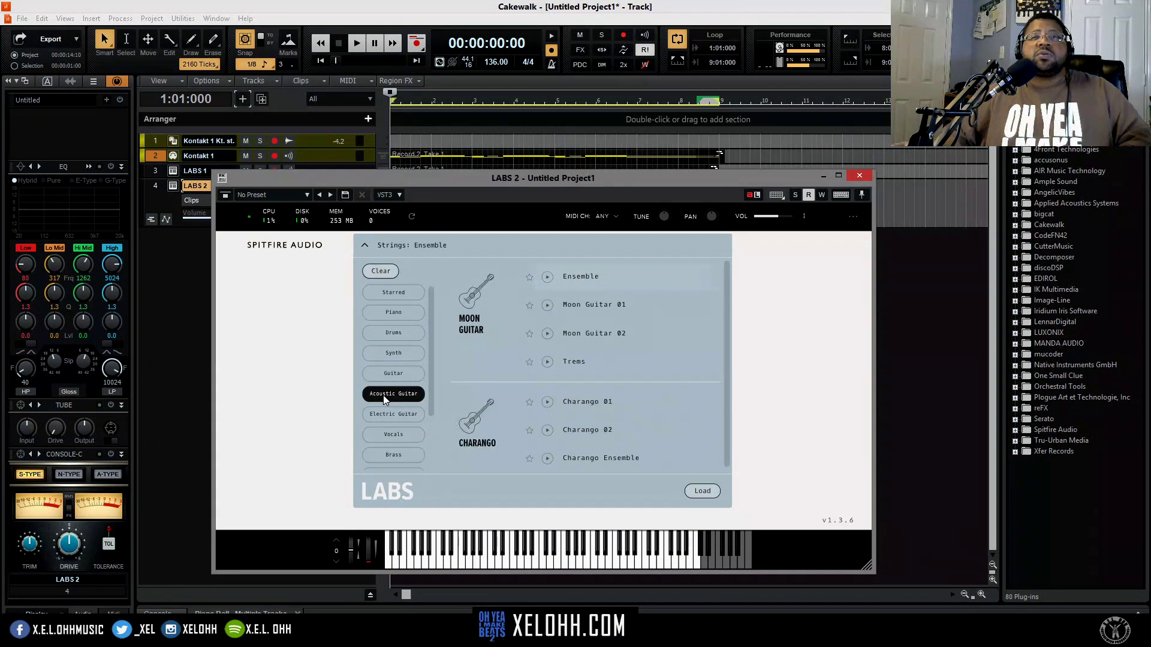
click(589, 275)
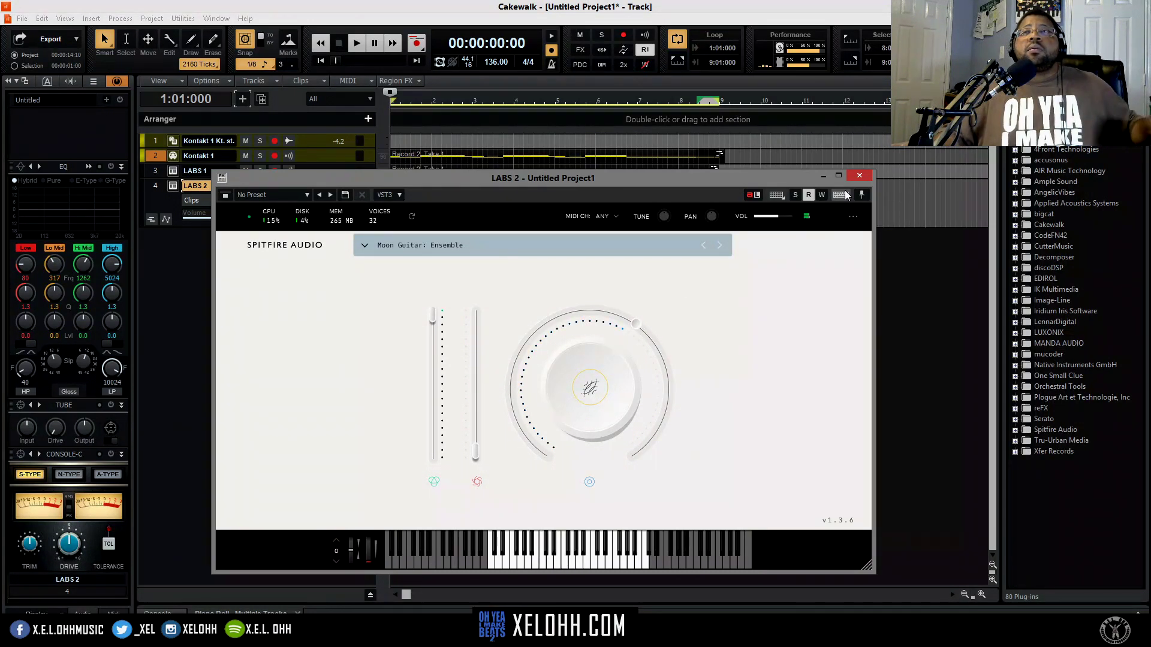
click(859, 175)
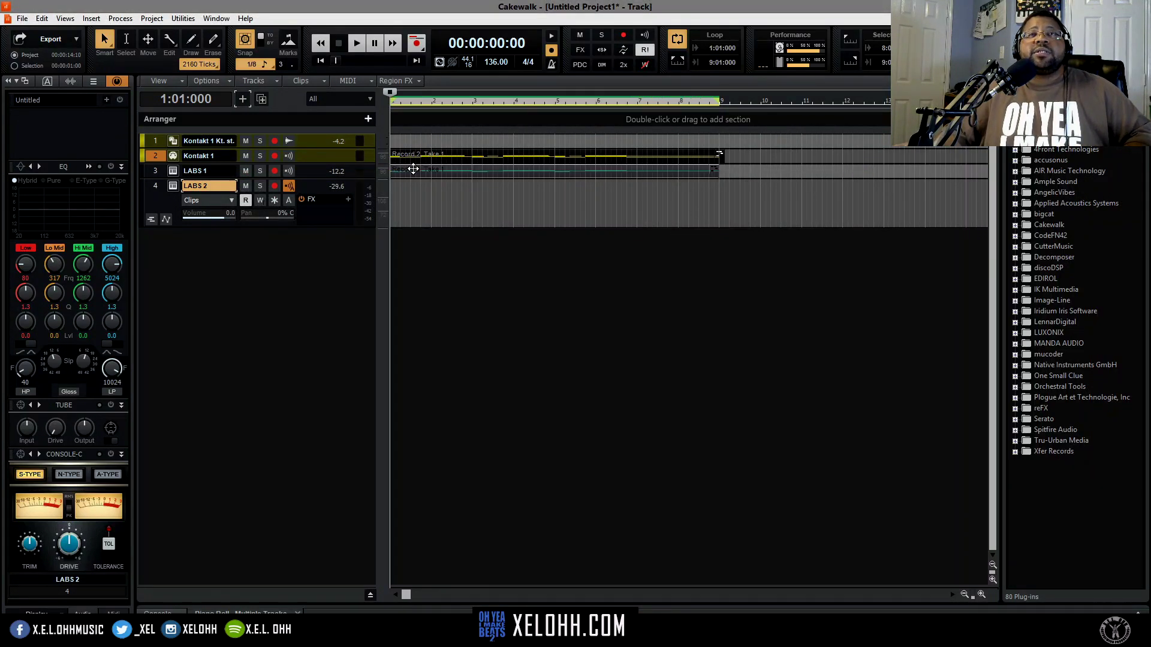
Copy the LABS 1 clip onto the LABS 2 track at the same position and open the copy in the full-size piano roll.
drag(412, 170, 406, 199)
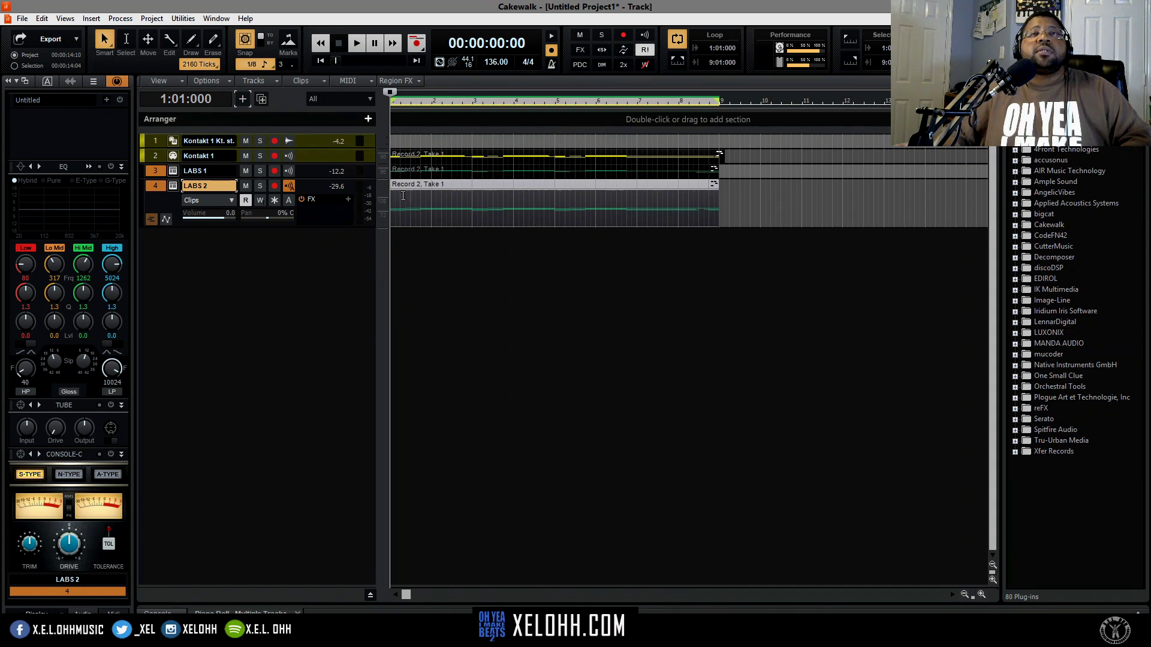
double_click(437, 185)
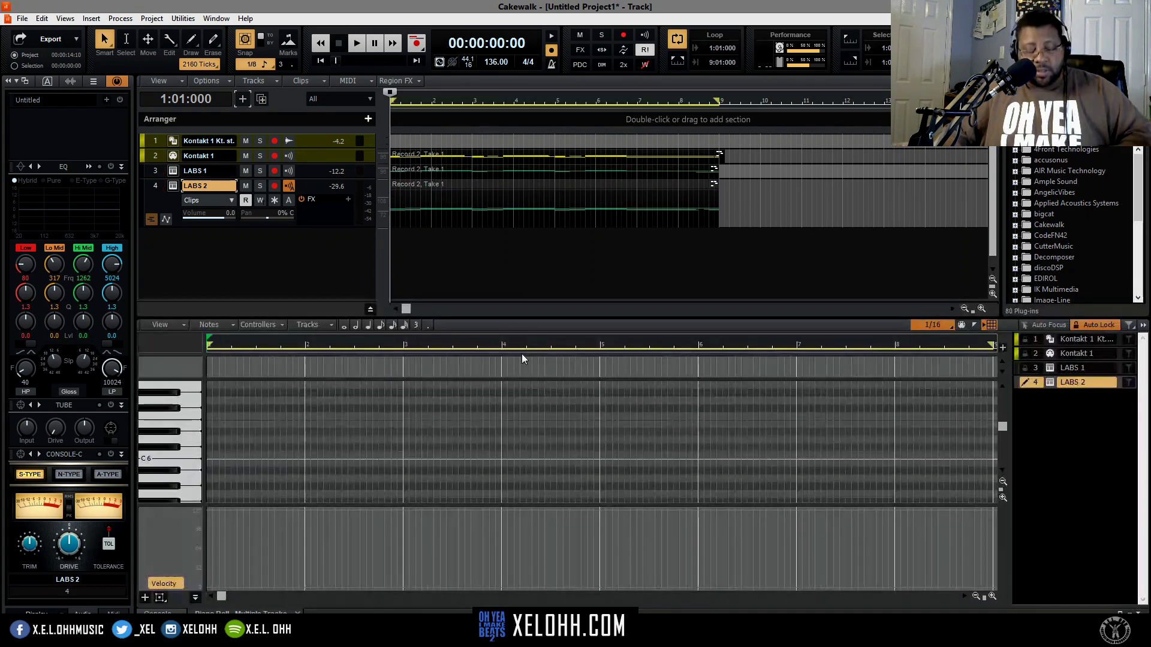
key(shift+d)
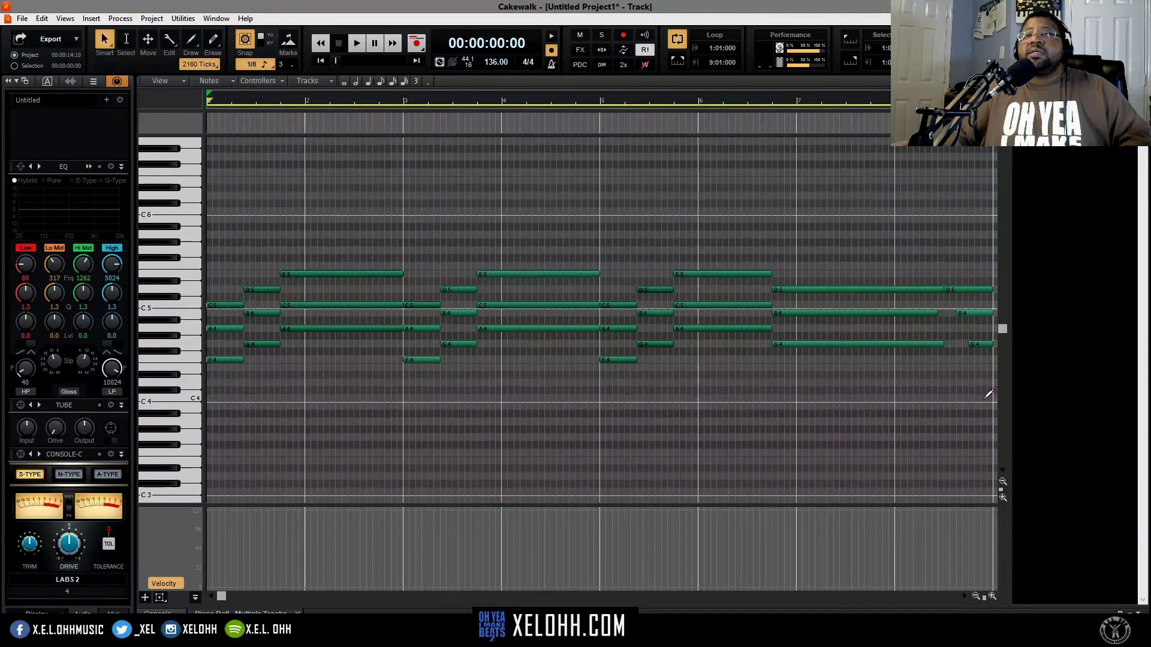
Transpose all notes of the LABS 2 clip up by 12 semitones.
drag(984, 394, 208, 217)
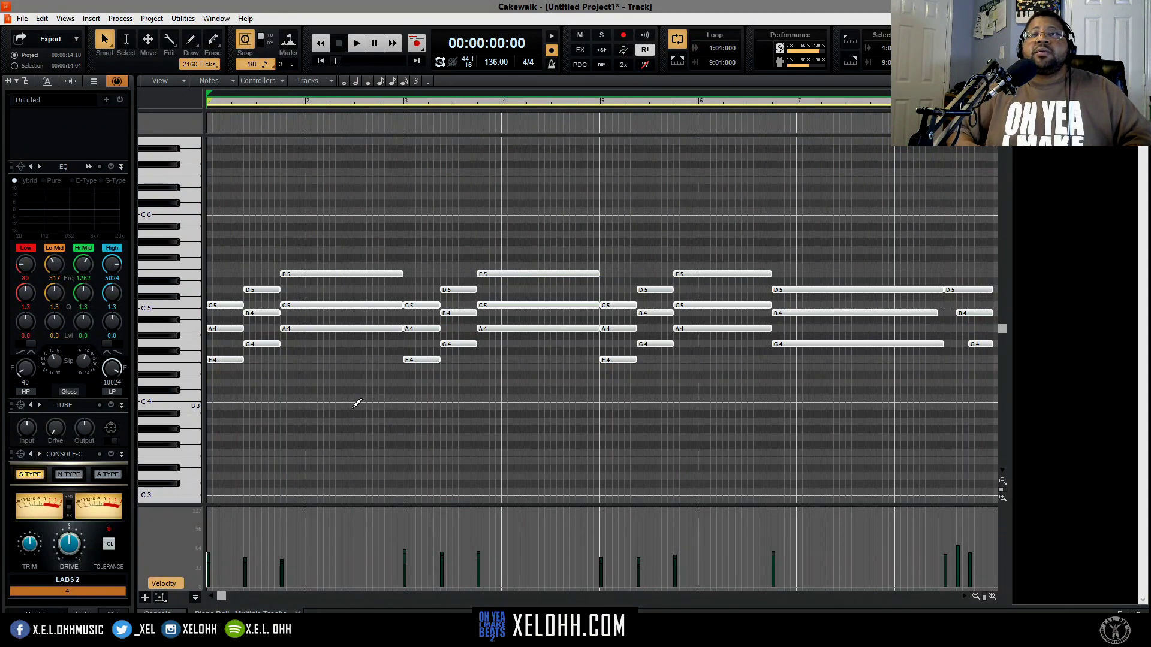
key(shift+t)
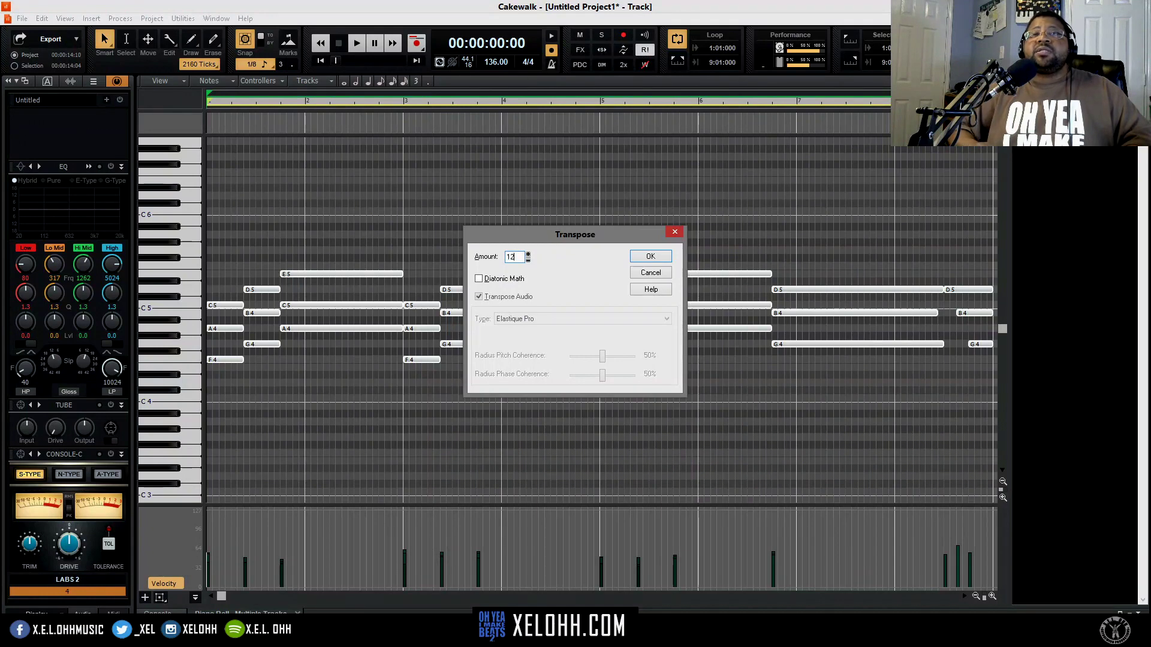
text(12)
key(Return)
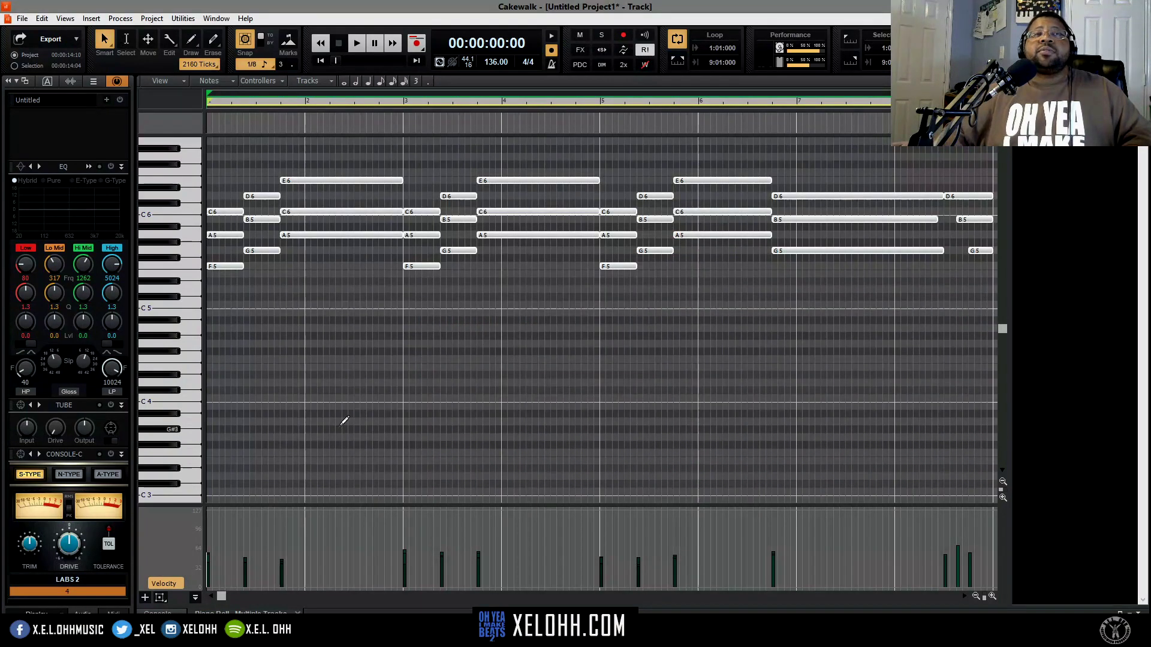
Run the STRUM-IT.CAL script on the transposed chords with 100 ticks between notes, strumming from low to high.
click(121, 18)
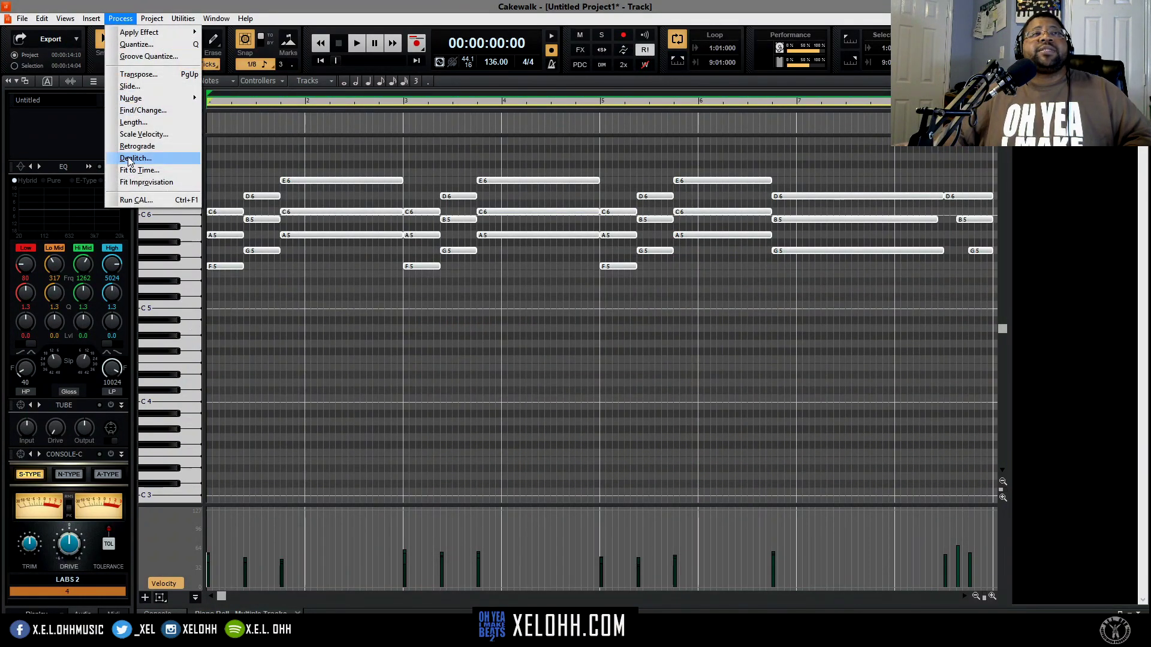
click(135, 200)
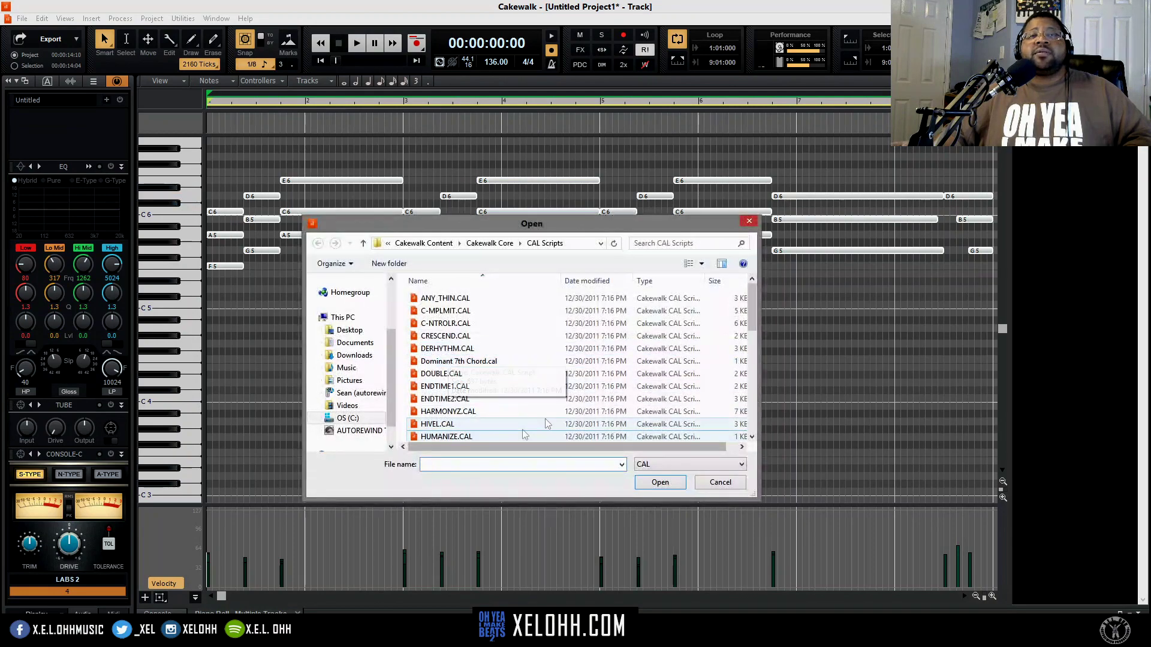
drag(753, 309, 756, 392)
click(461, 357)
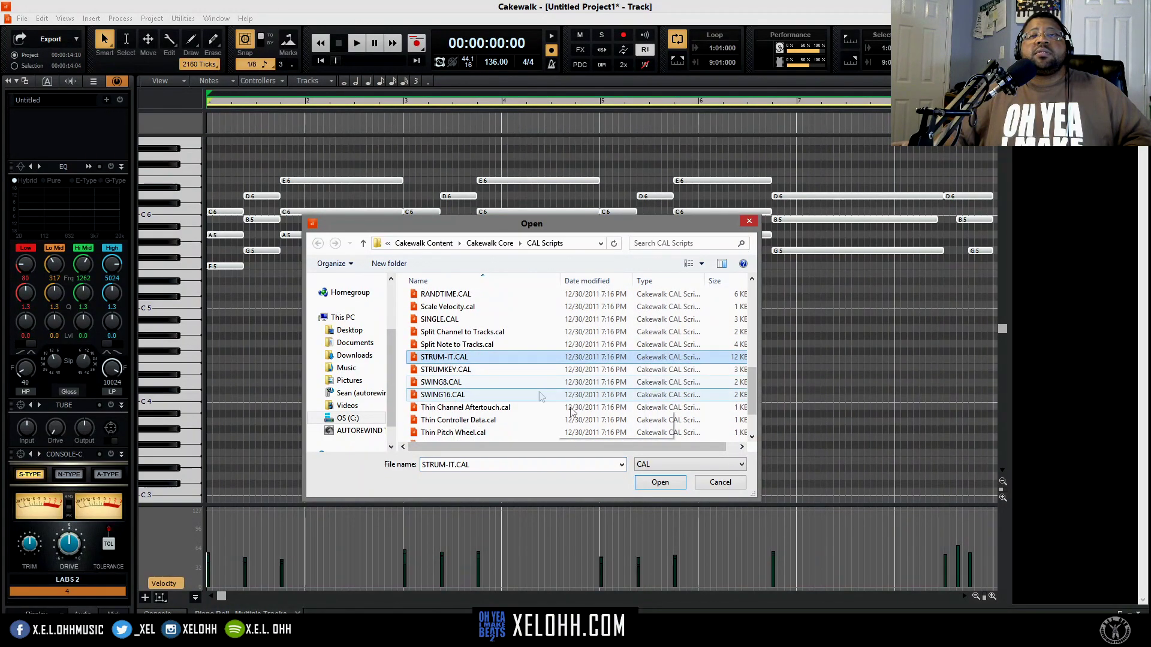
click(659, 483)
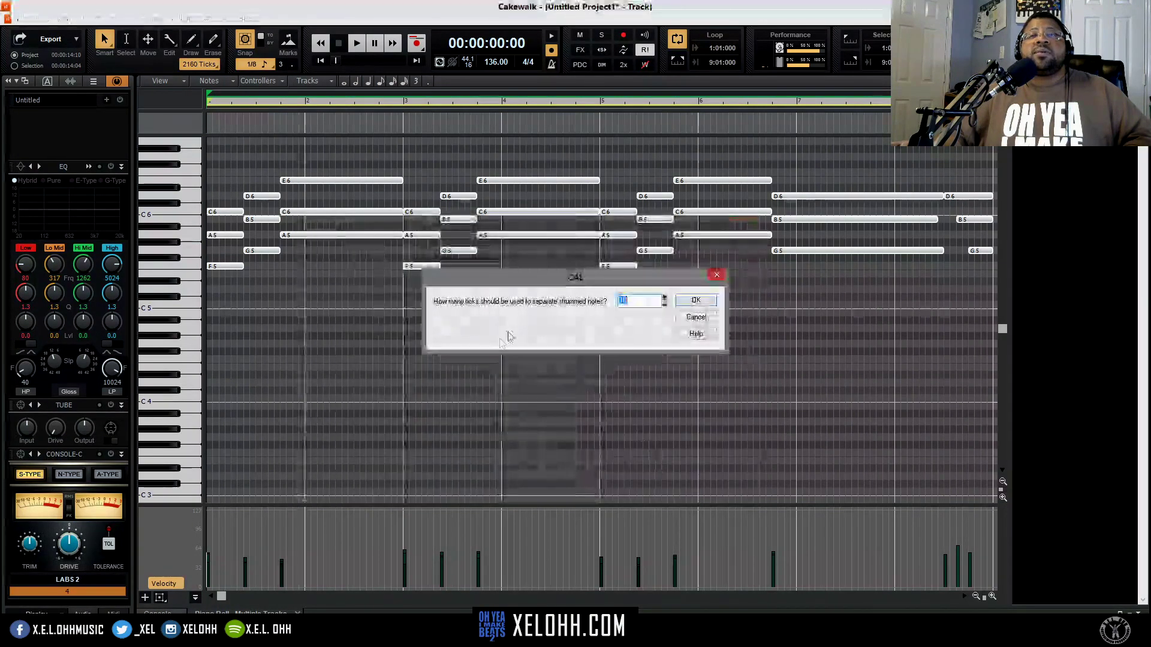
click(664, 298)
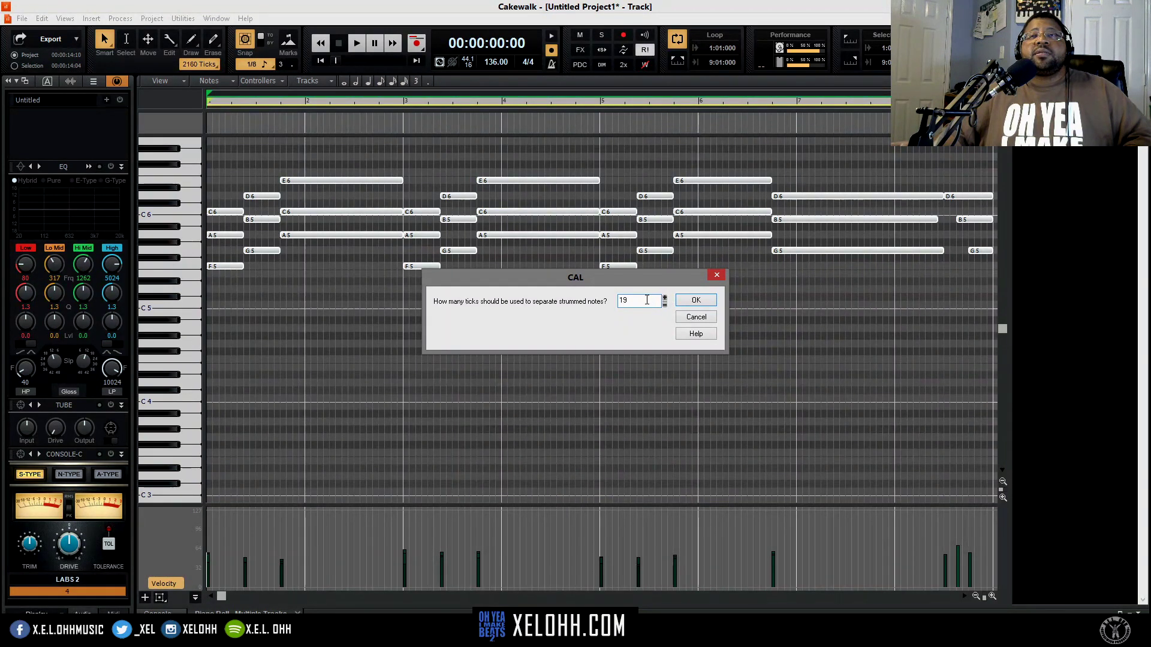
click(664, 298)
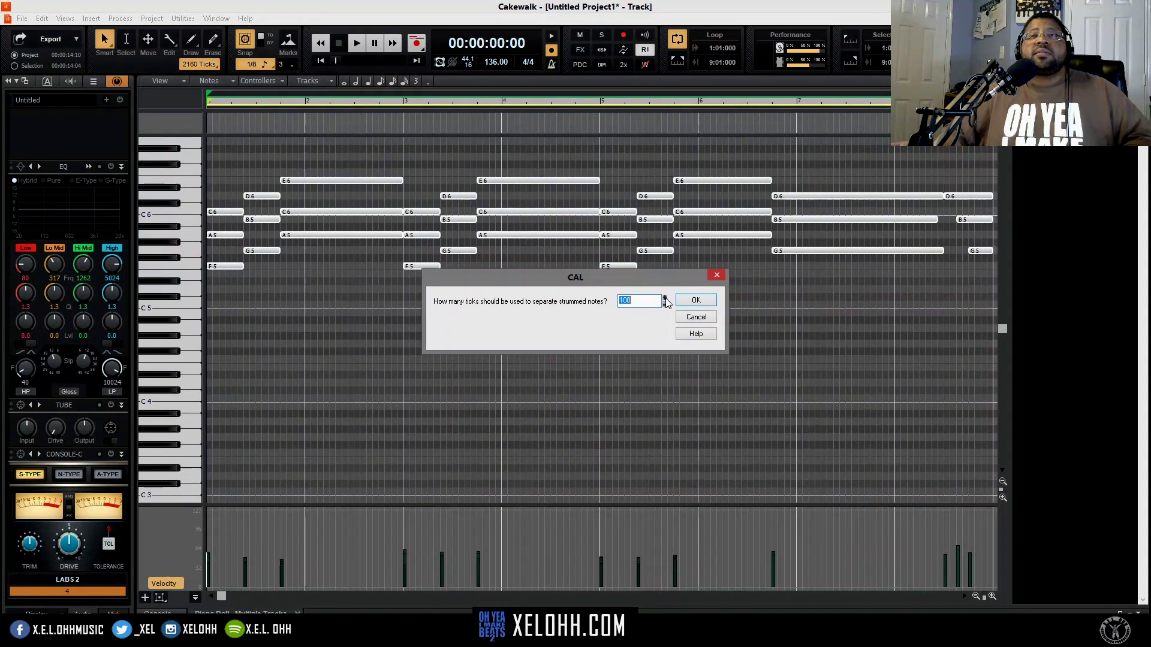
click(696, 301)
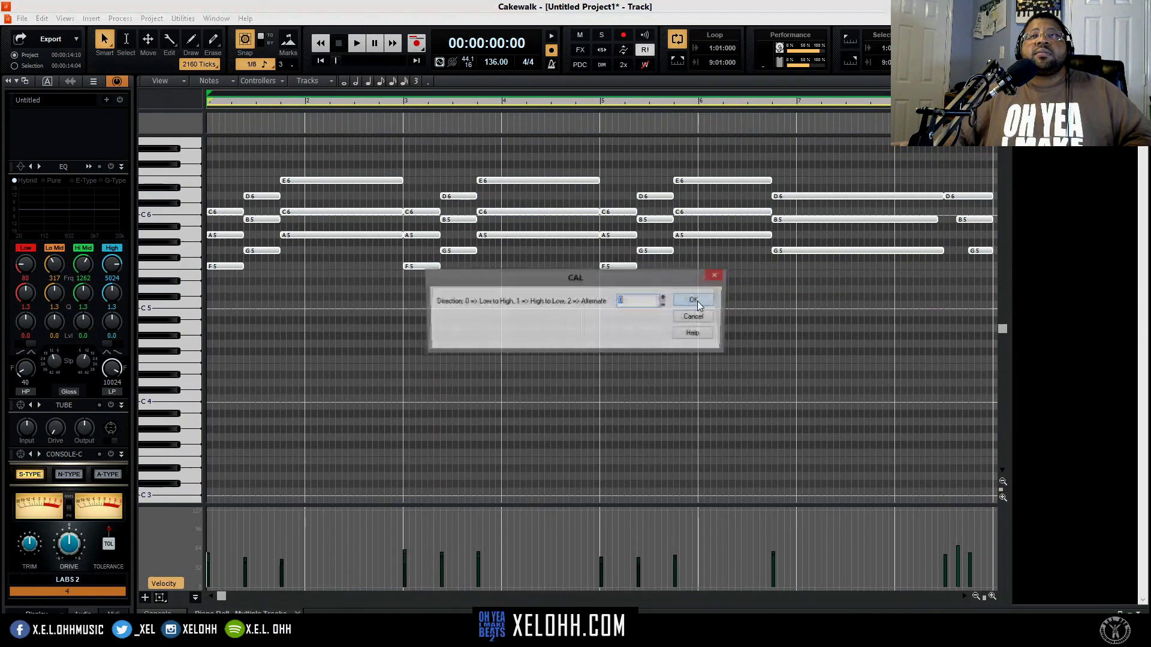
click(695, 300)
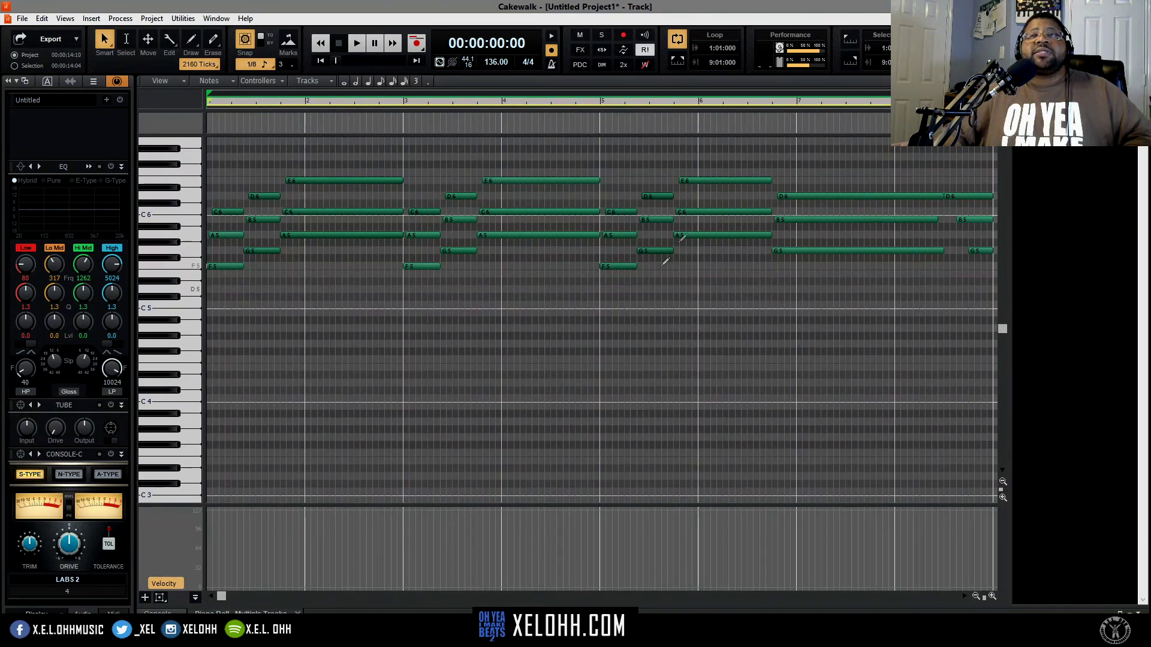
Play the strummed chords and return from the piano roll to the track view.
key(space)
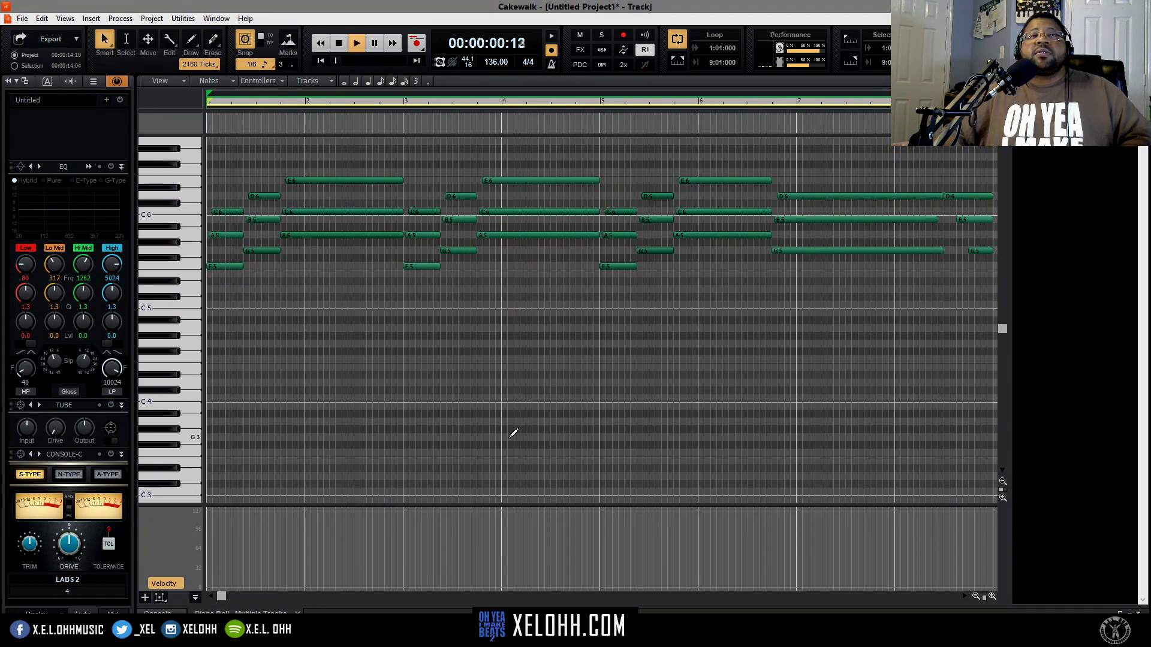
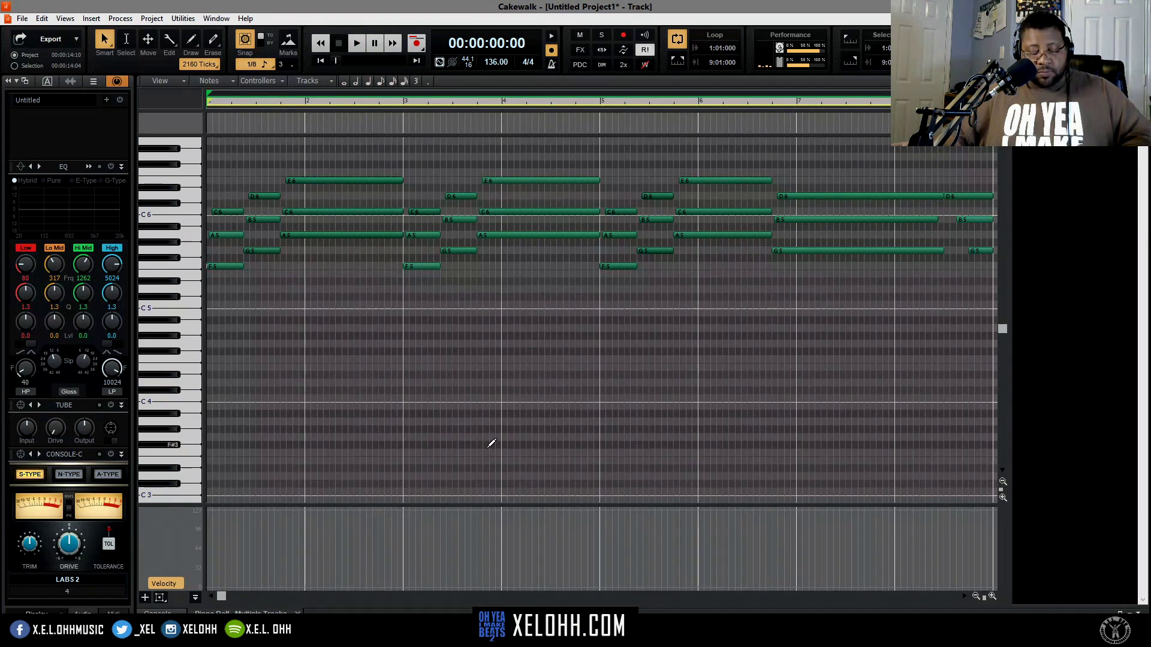
key(b)
key(d)
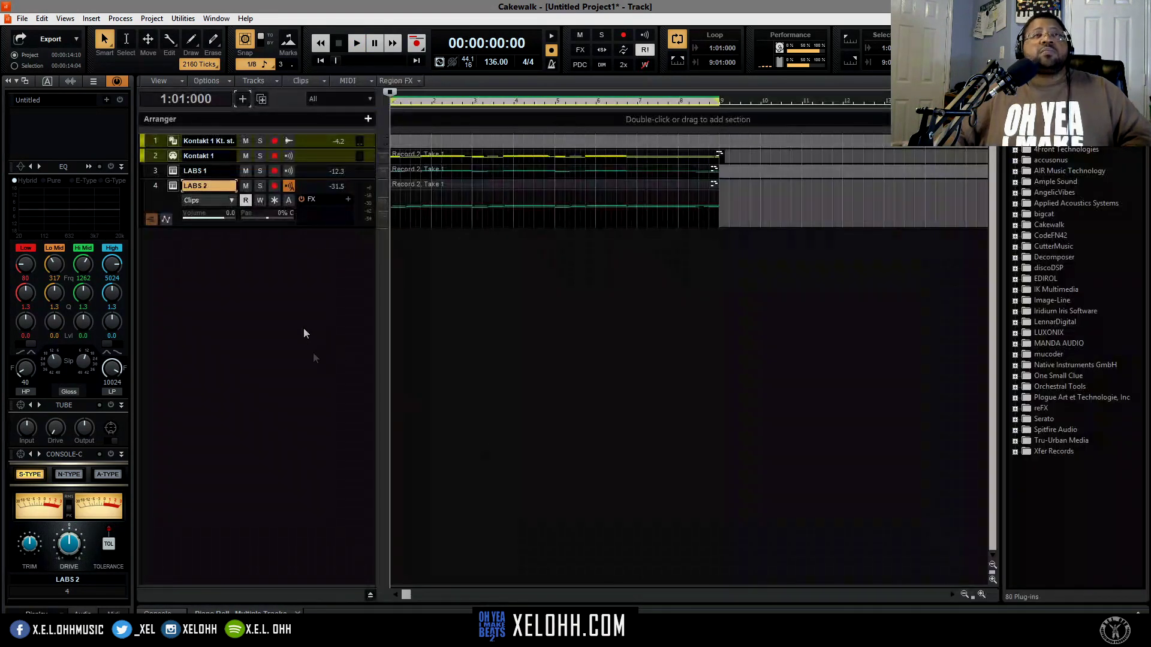
Audition LABS 2 in solo, raise its red-marked dynamics slider to a little above the middle, and unsolo the track.
click(259, 186)
key(space)
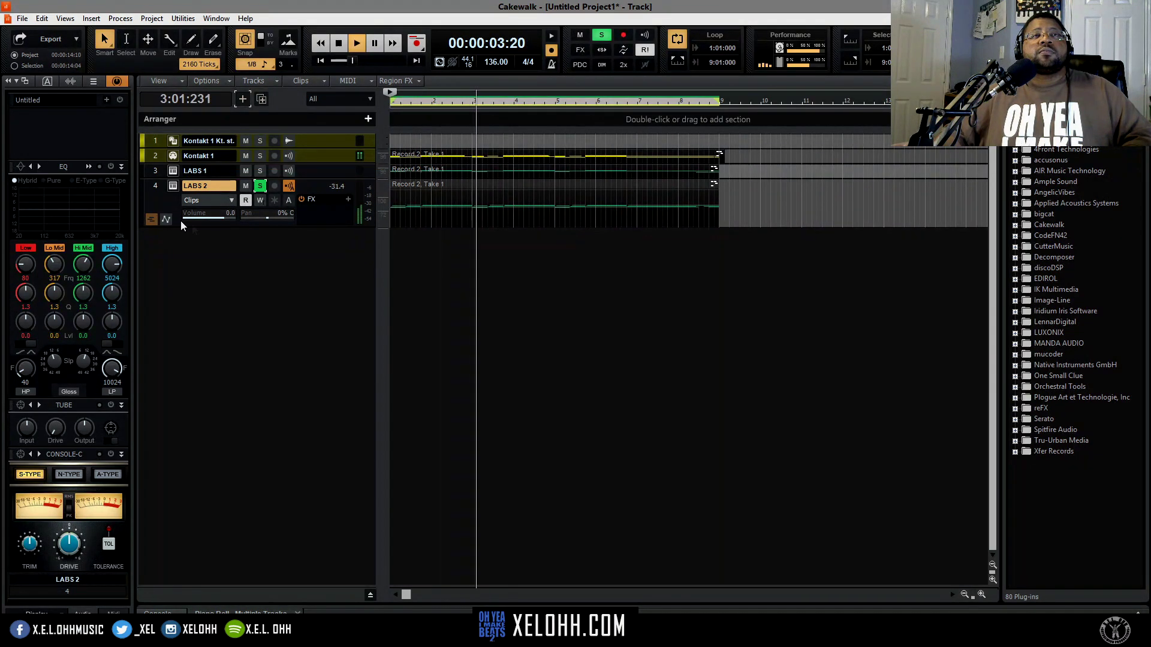
click(172, 185)
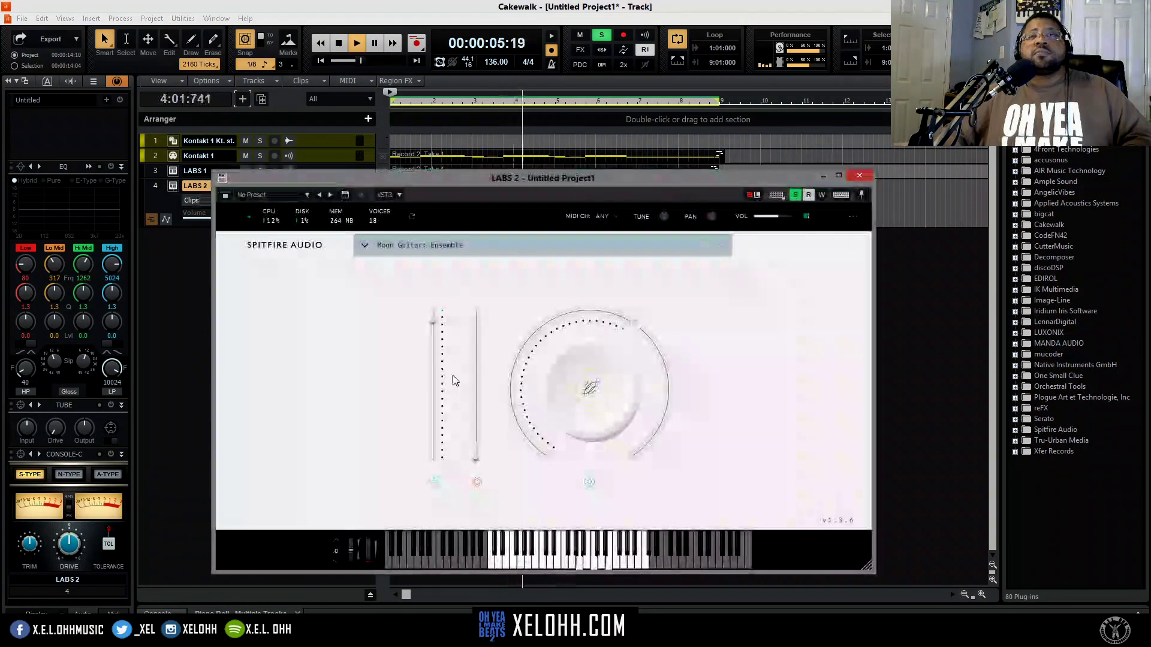
mouse_move(474, 456)
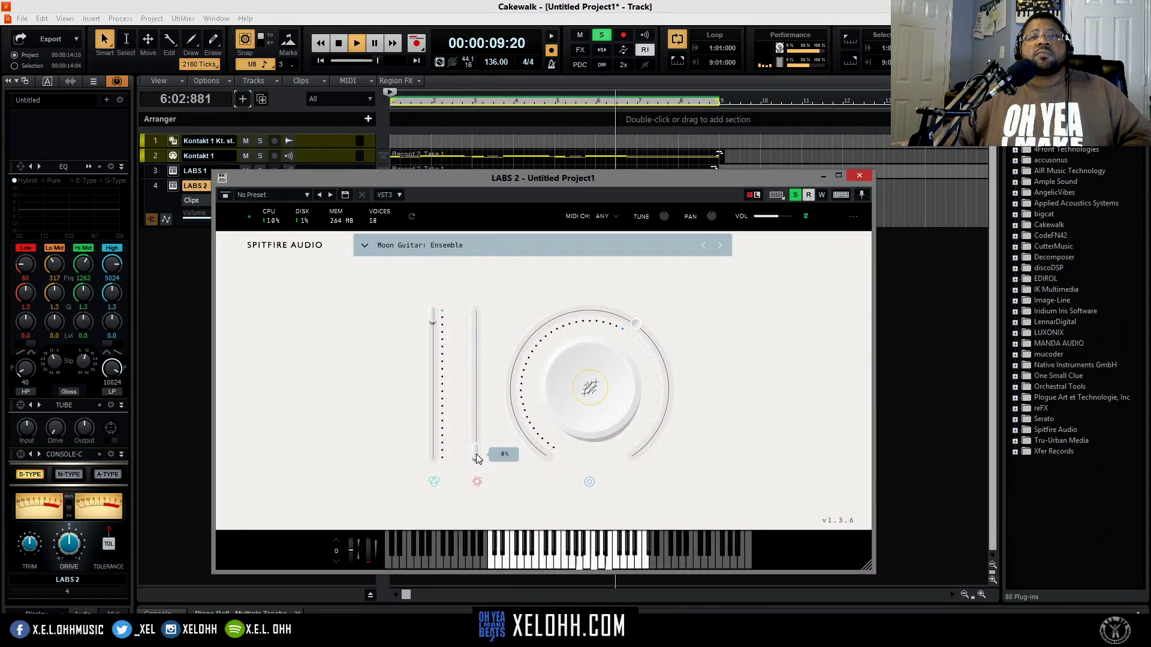
drag(476, 453, 473, 367)
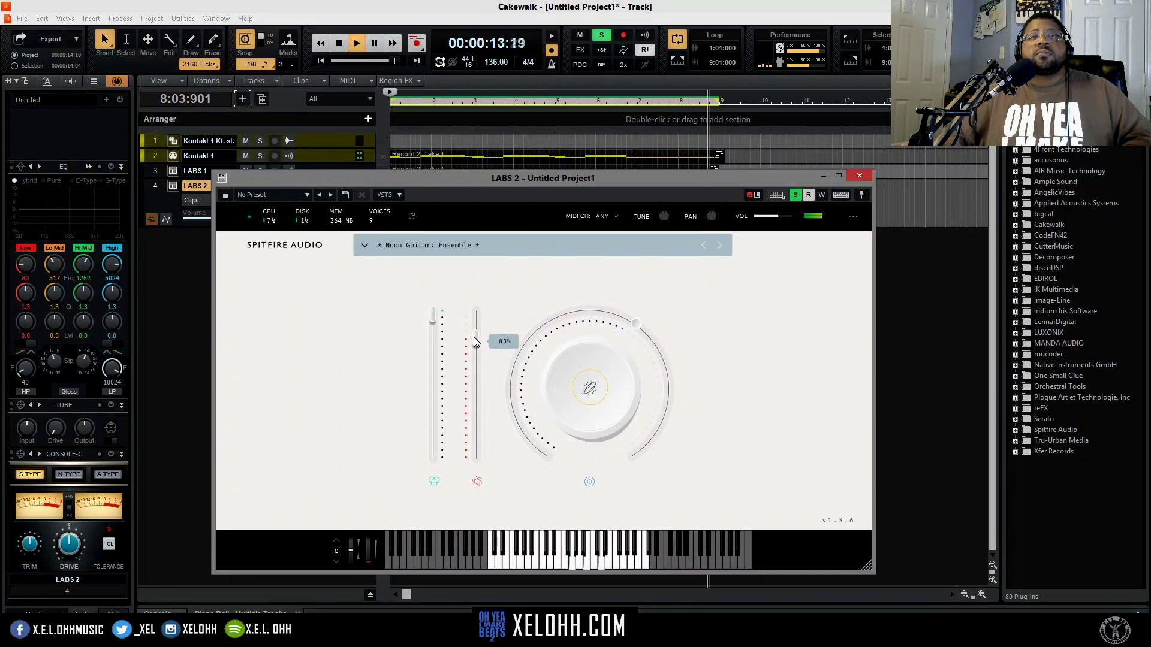
drag(473, 337, 476, 368)
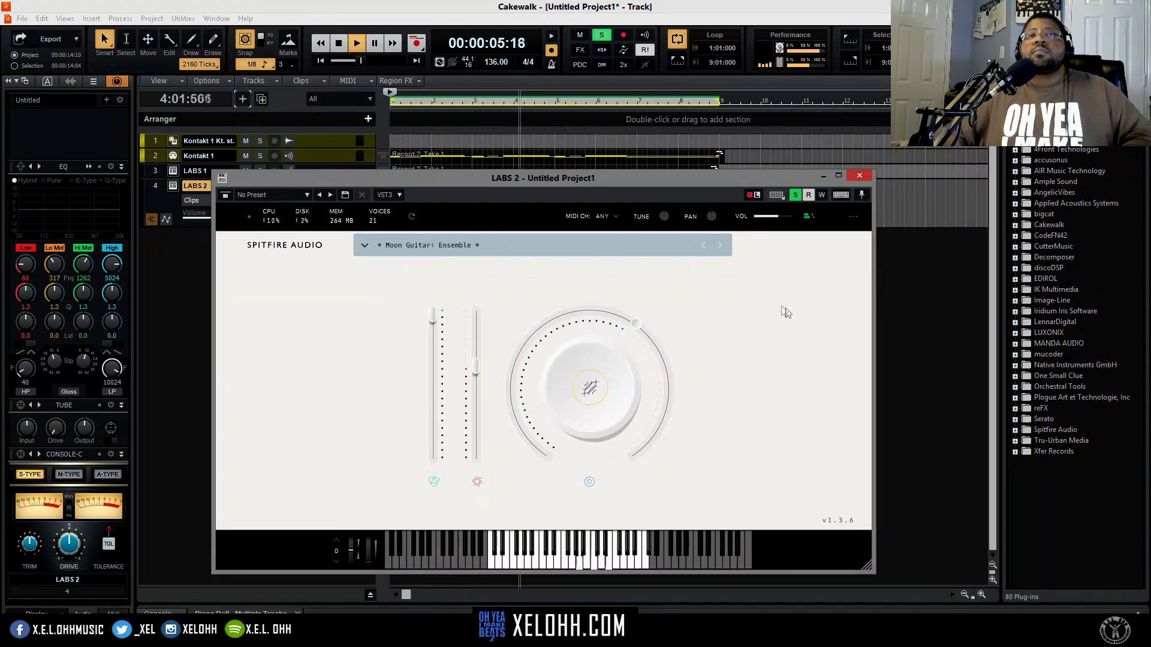
click(861, 176)
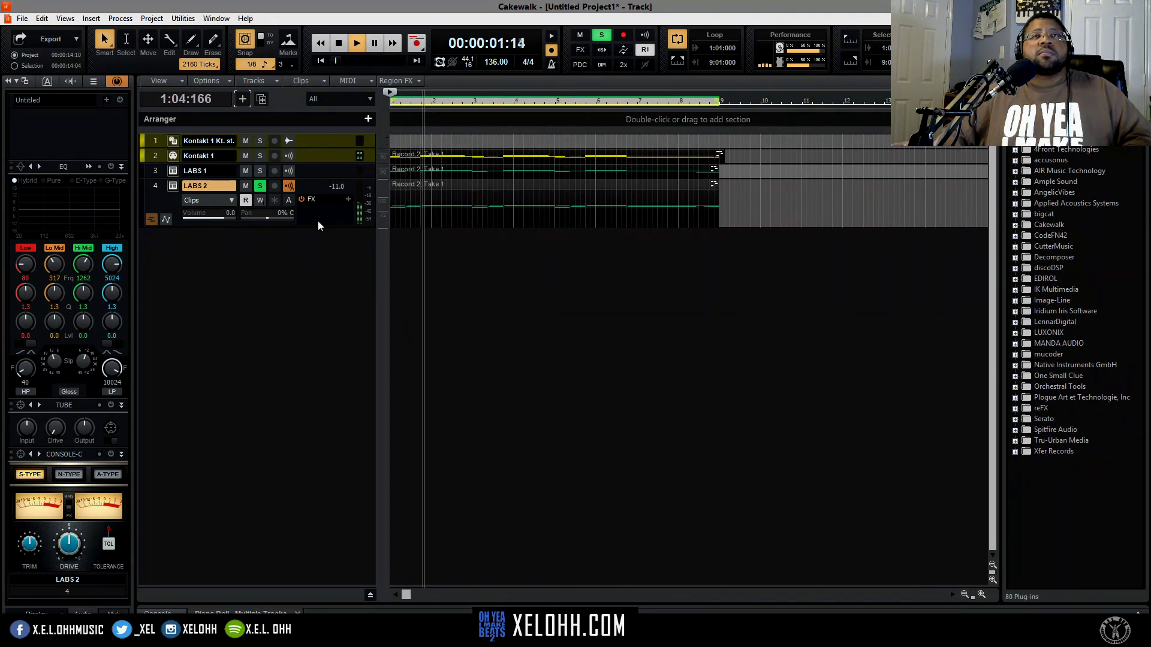
click(259, 186)
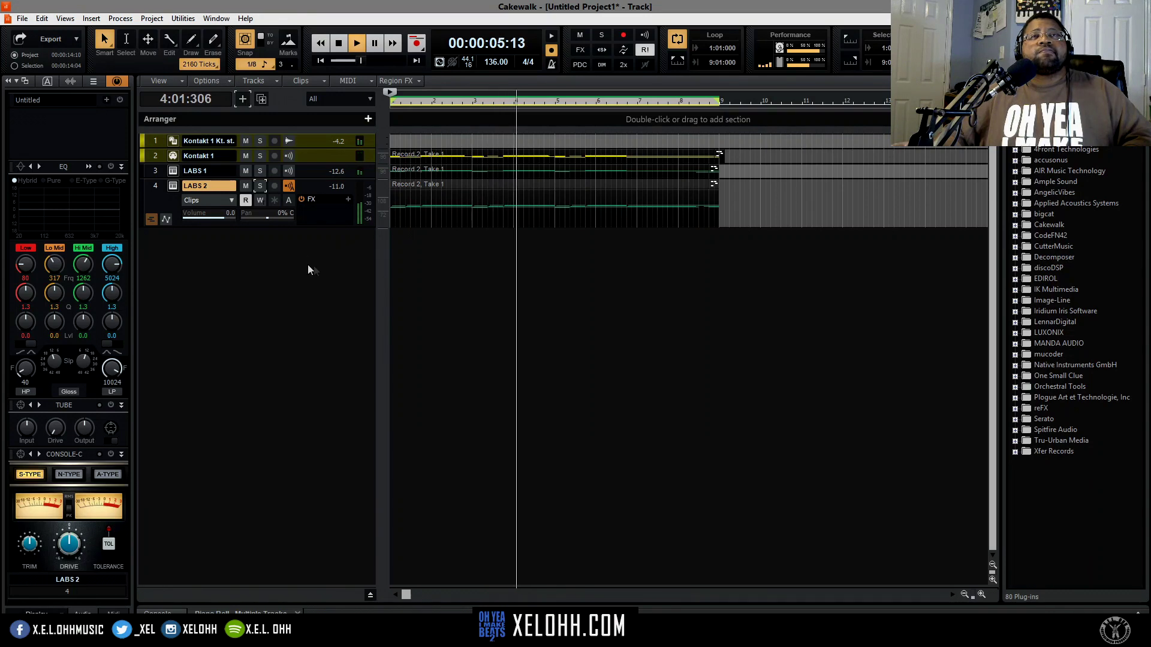
Switch LABS 2 to the Moon Guitar 02 sound with slightly higher dynamics, and assign the large knob to Tightness.
click(173, 186)
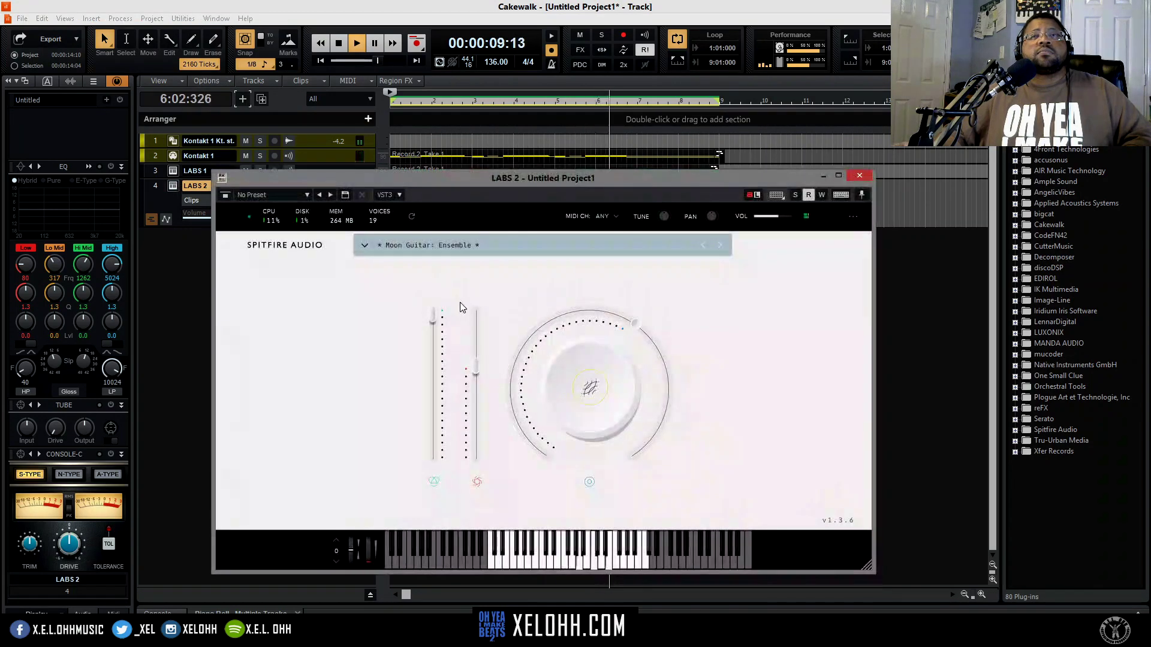
drag(476, 368, 476, 357)
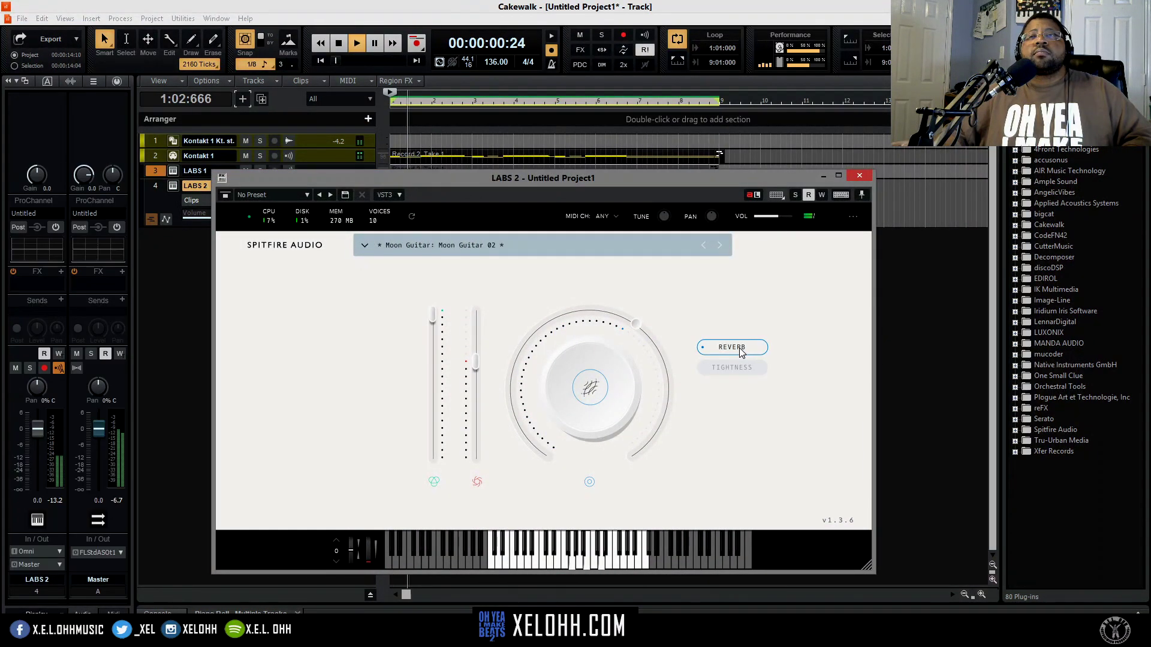
click(734, 348)
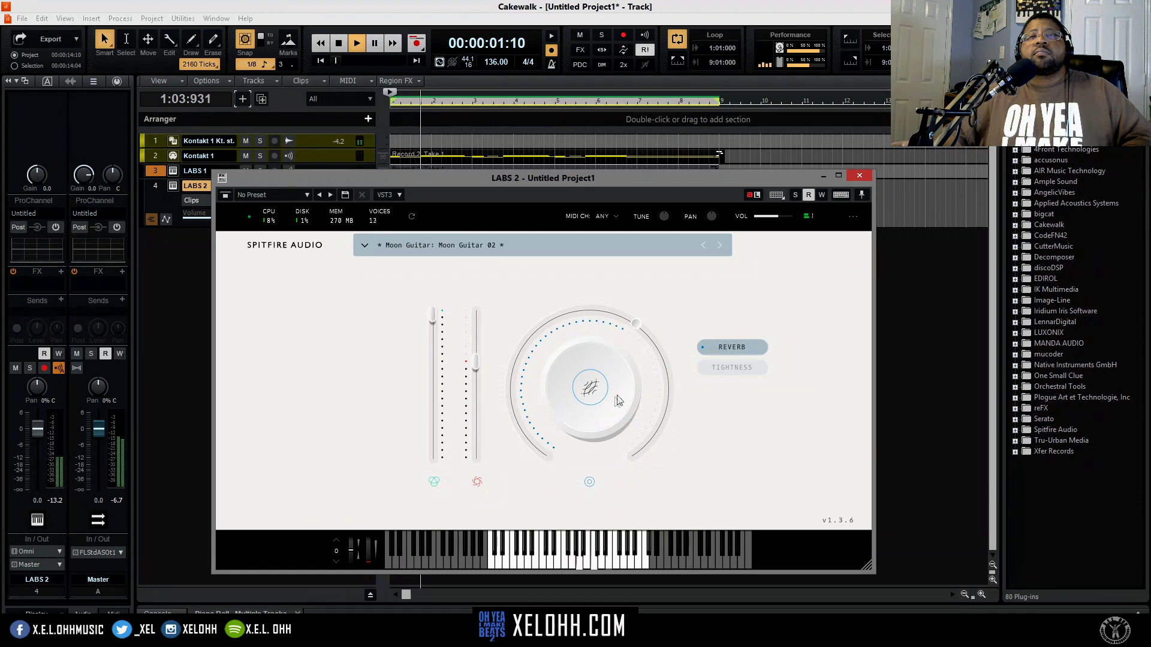
click(728, 367)
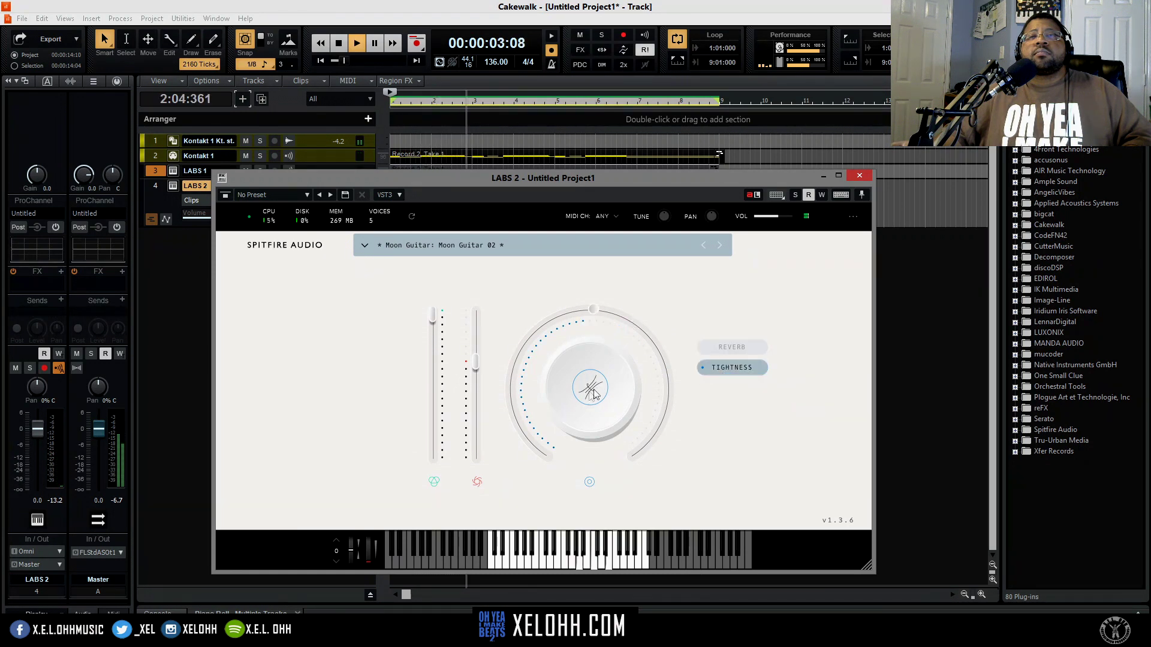
Lower the Moon Guitar's Tightness to about a fifth, fine-tune the red-marked dynamics to about two-thirds, and close LABS 2.
drag(586, 380, 629, 361)
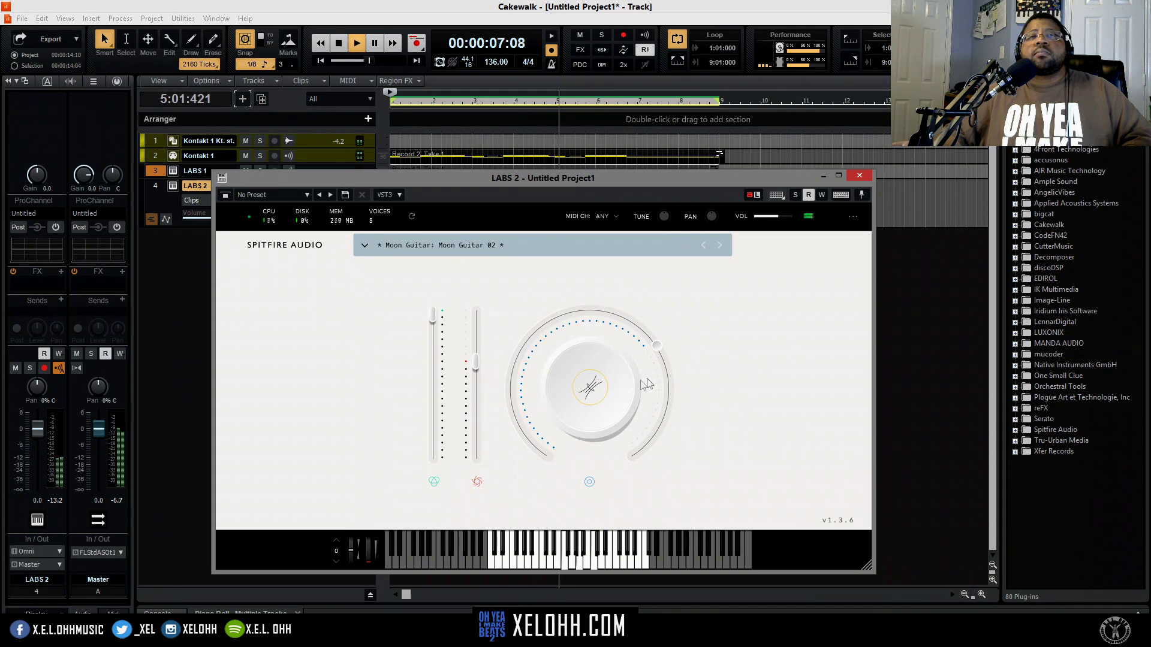
drag(477, 362, 480, 350)
mouse_move(646, 339)
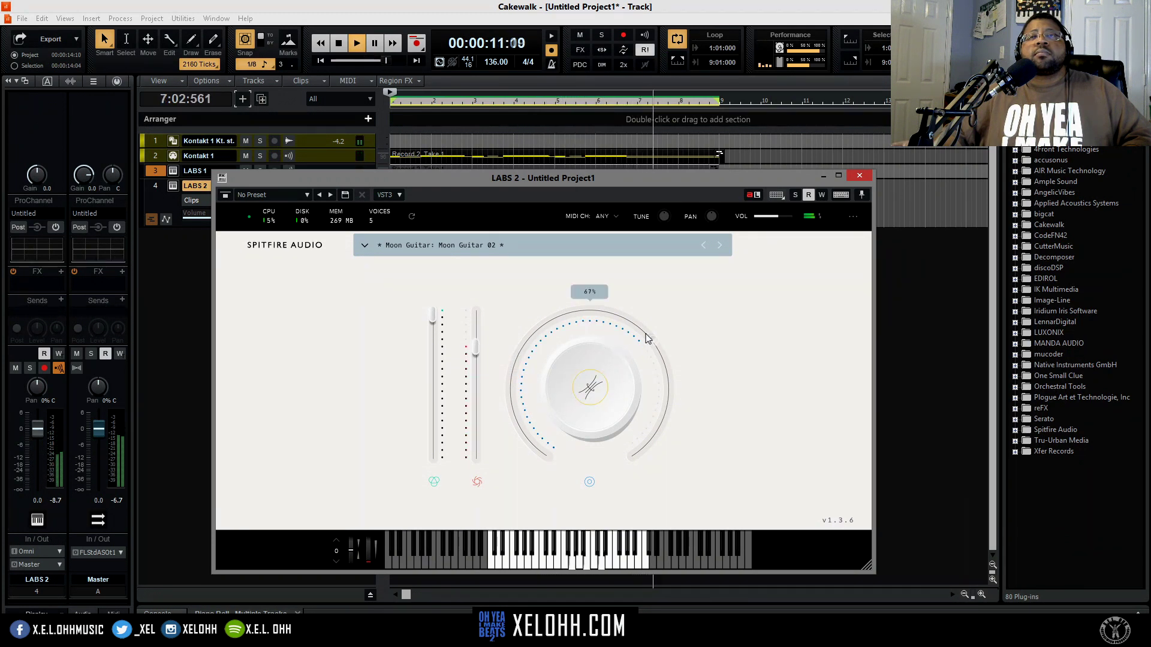
drag(626, 325, 535, 389)
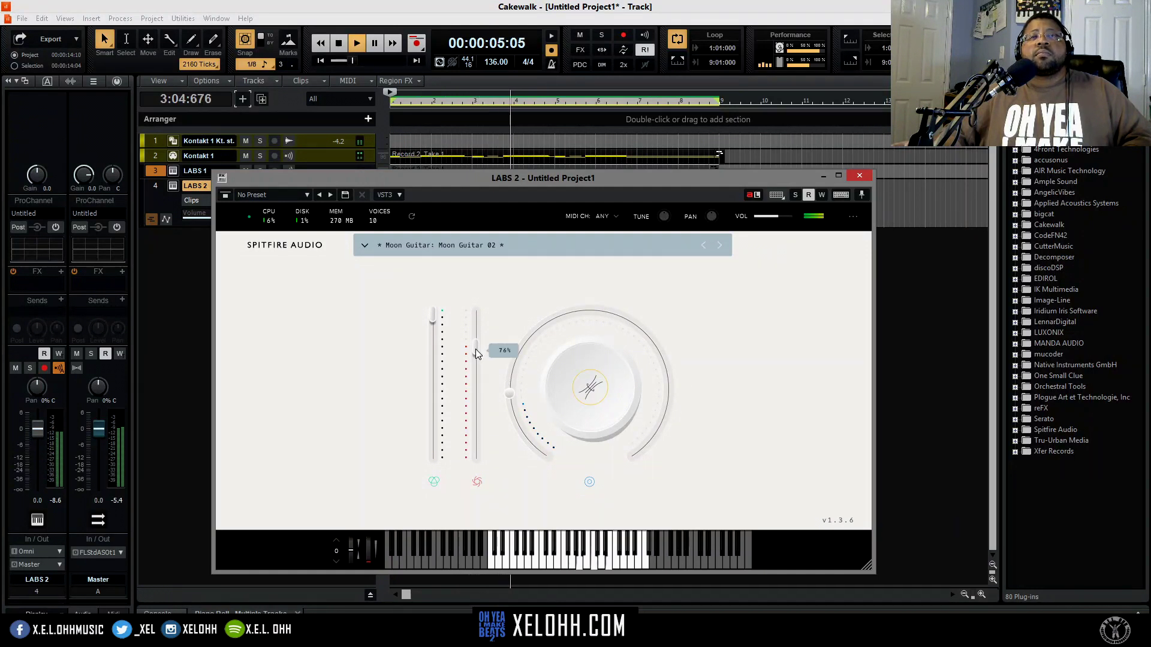
drag(475, 349, 474, 368)
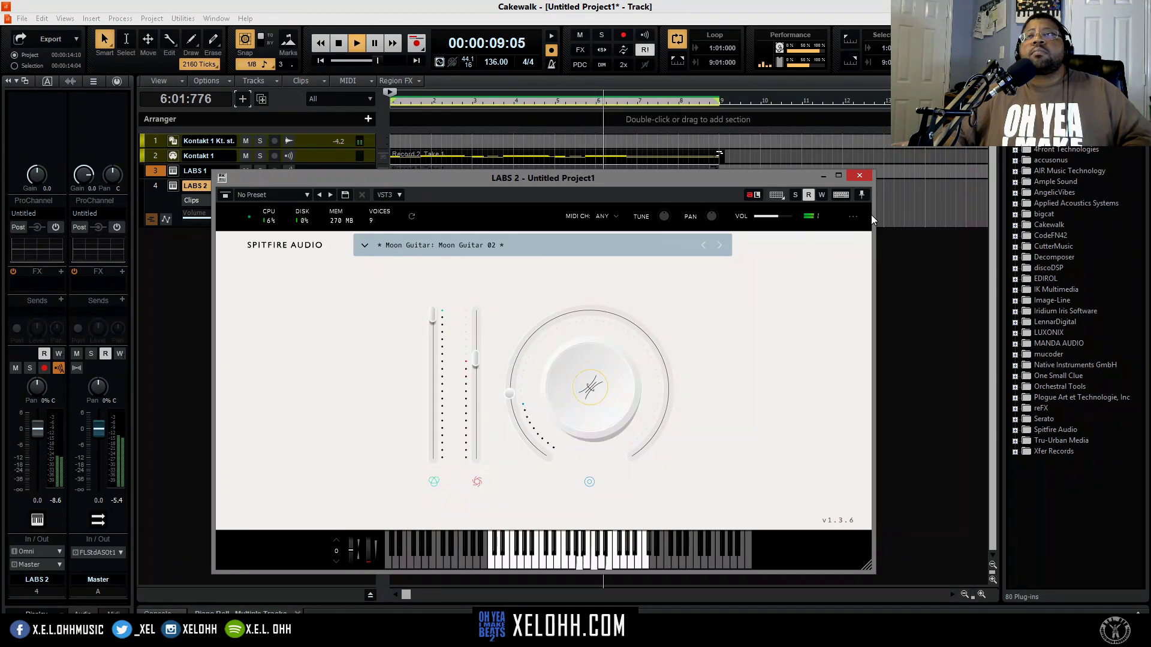
click(858, 176)
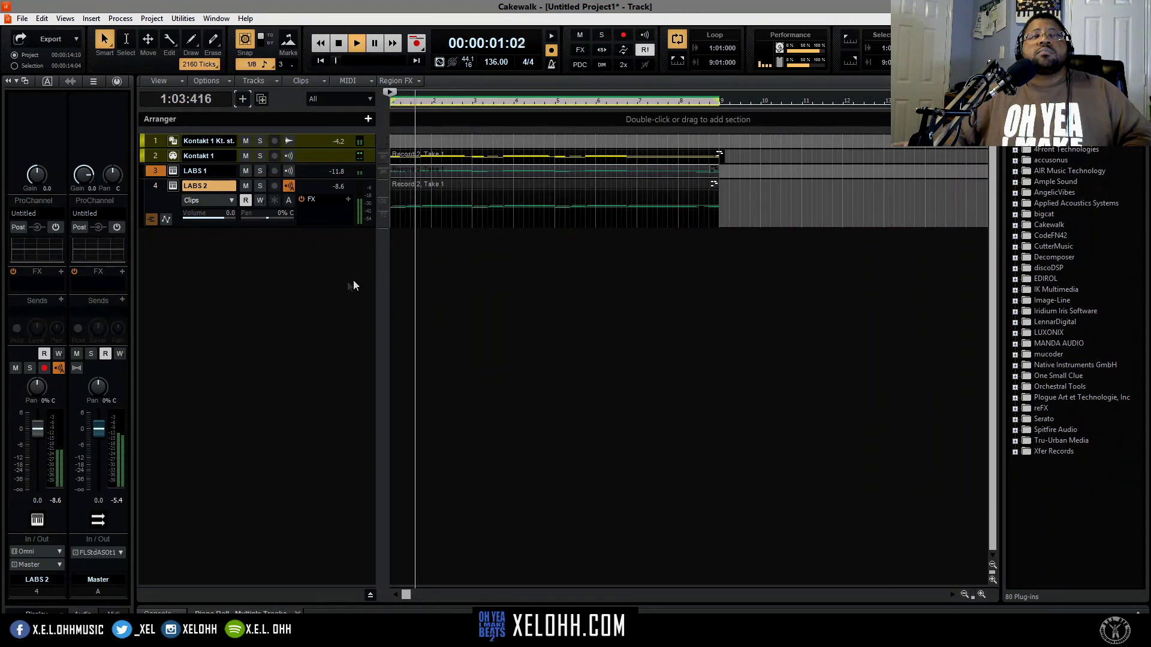
Add a Komplete Kontrol instrument track with Omni input.
right_click(268, 270)
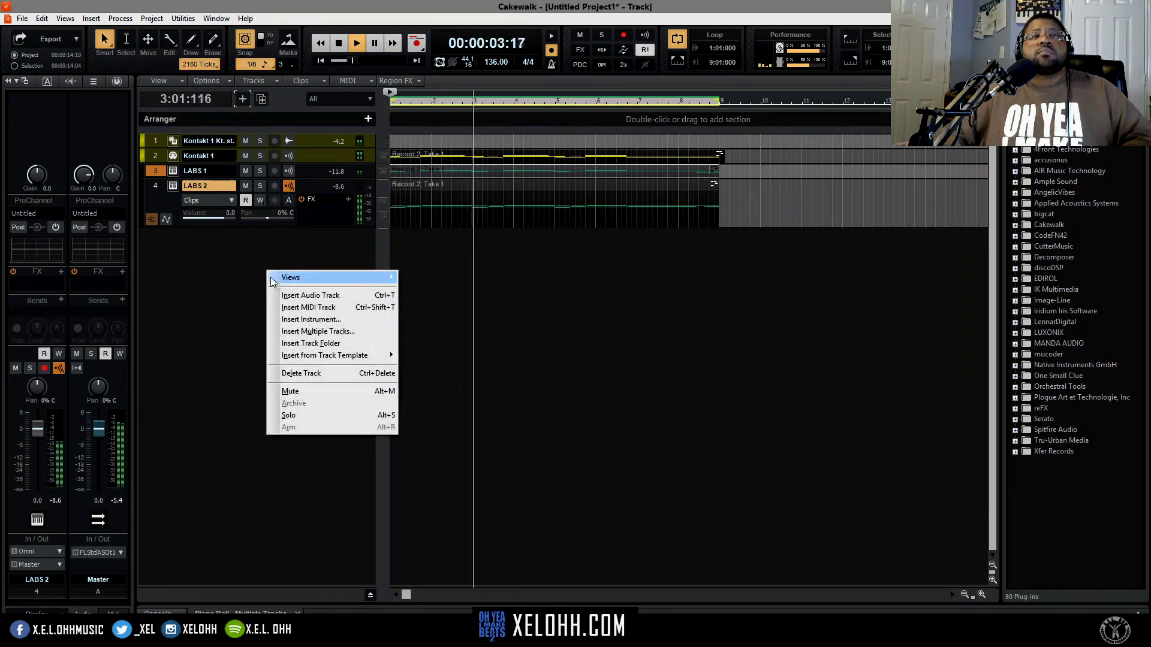
click(339, 322)
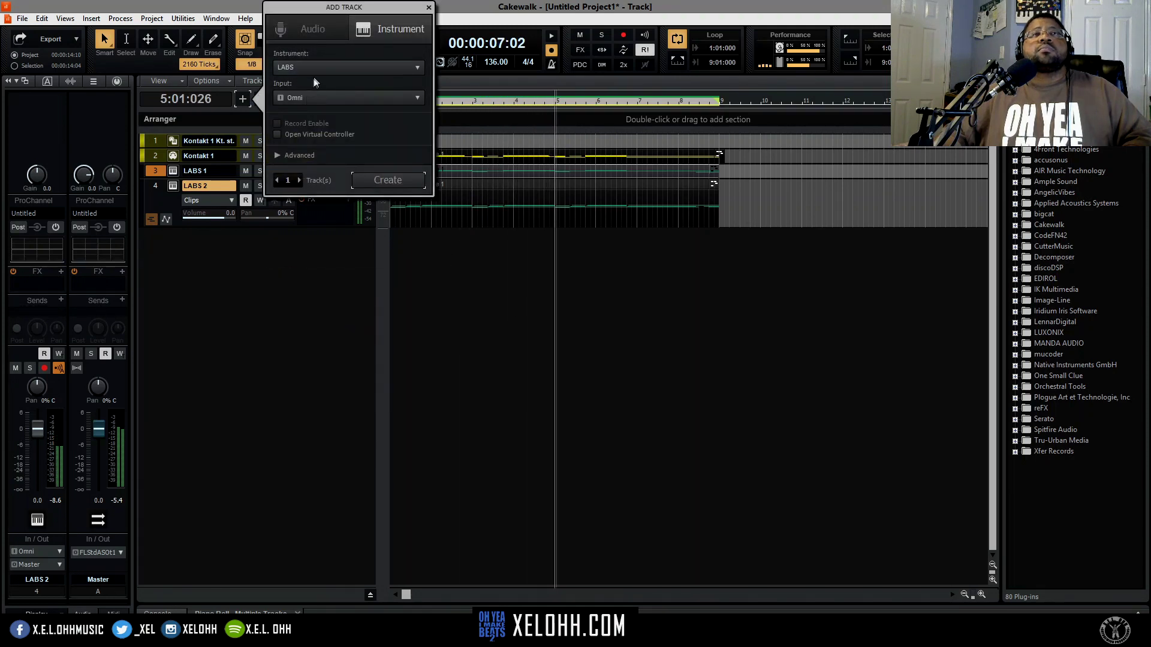
click(418, 67)
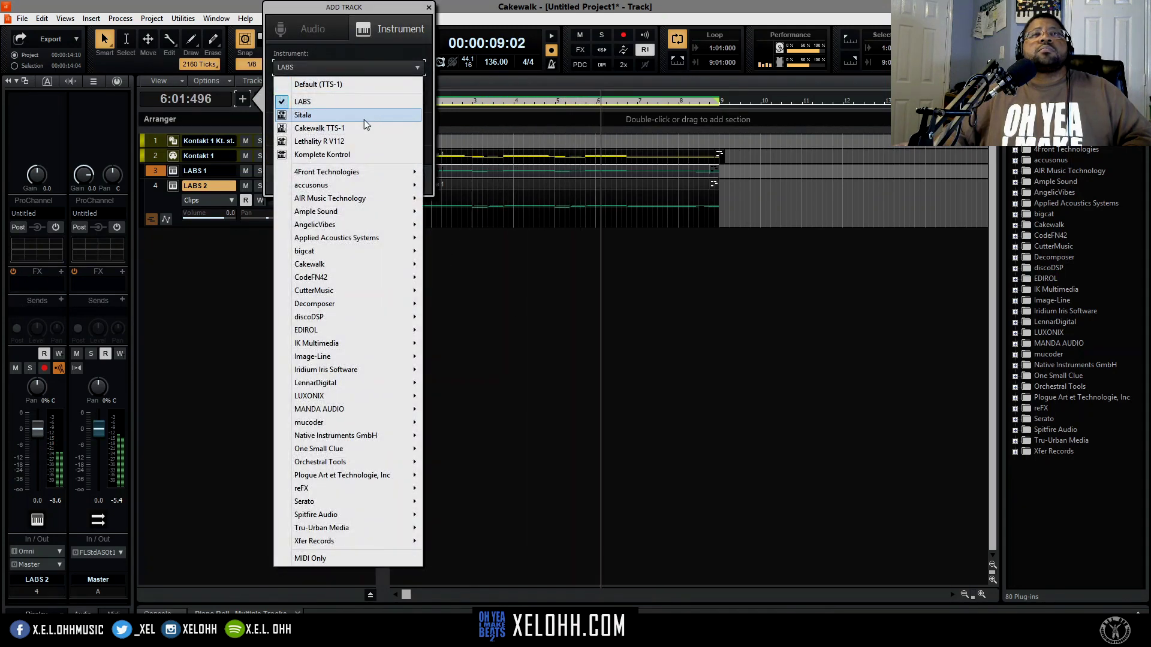
click(356, 155)
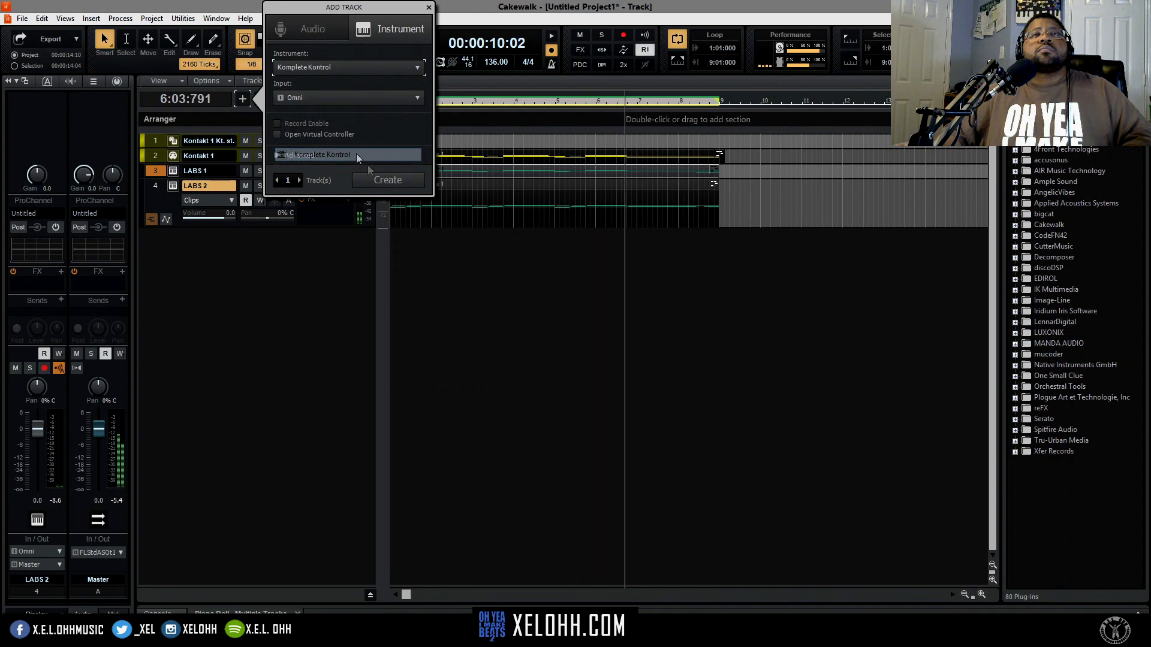
click(390, 180)
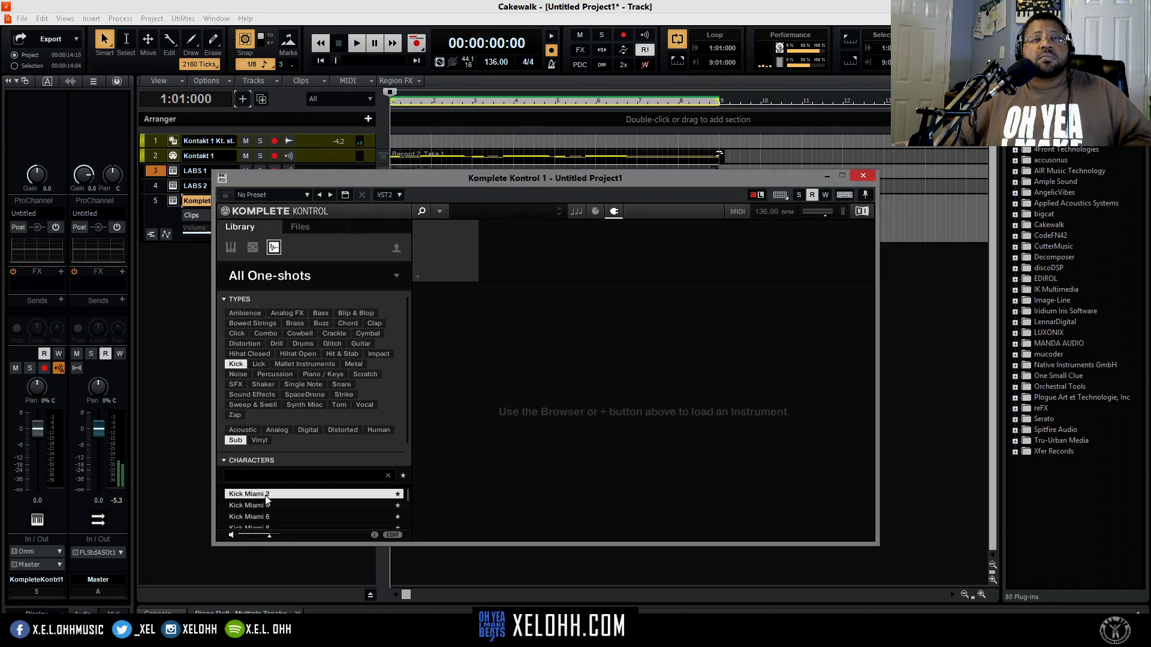
Audition the Kick Miami one-shots, load Kick Miami 8 into the sampler, and set its envelope type to ADSR.
click(333, 505)
click(335, 516)
scroll(332, 513, down, 2)
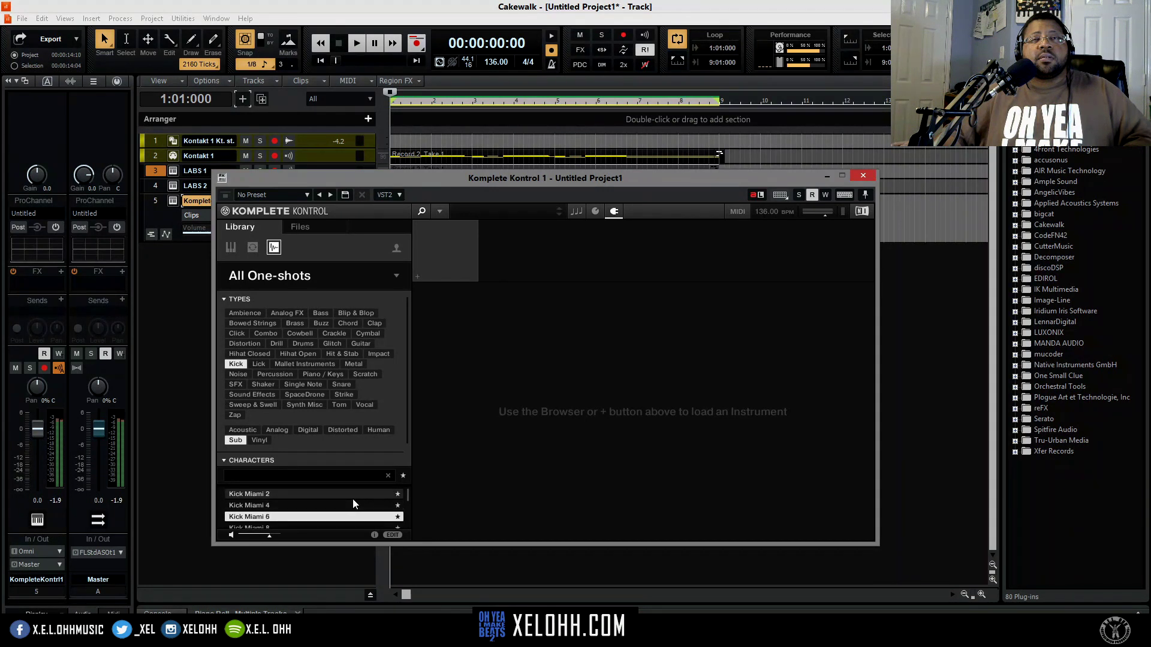
click(342, 506)
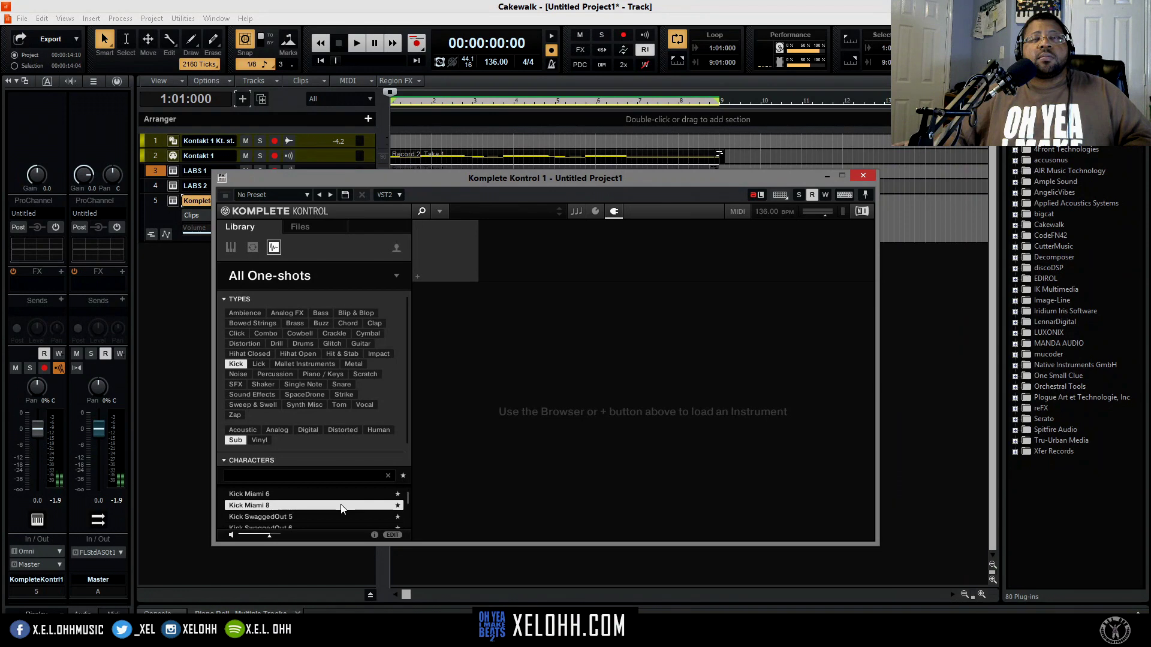
double_click(342, 506)
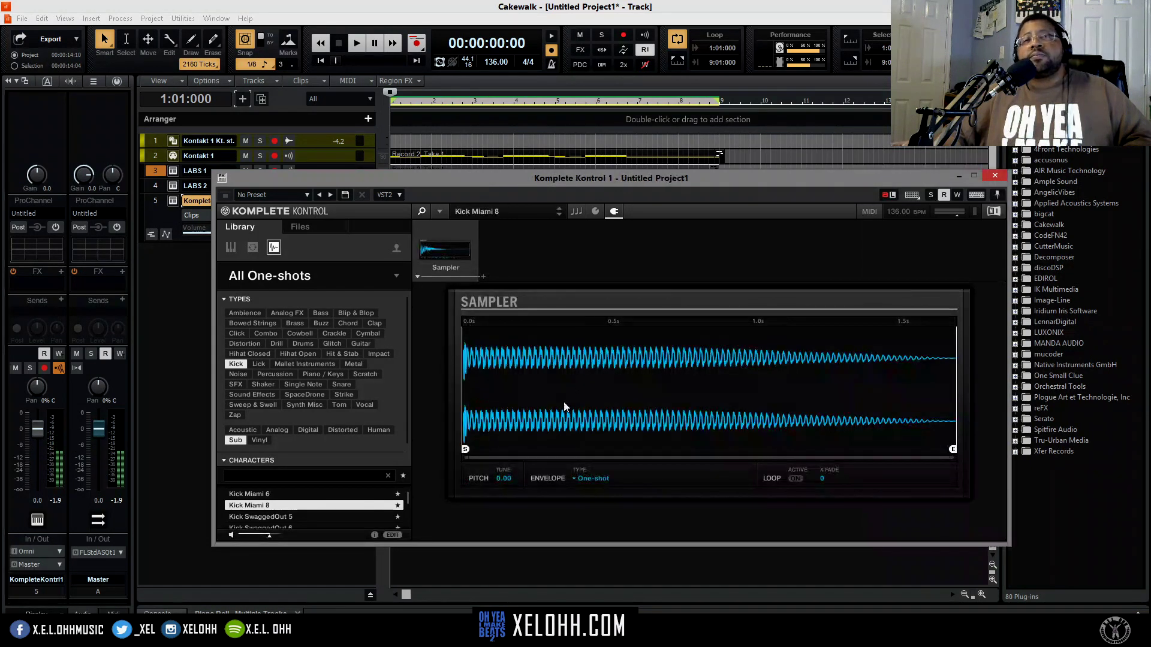
click(574, 480)
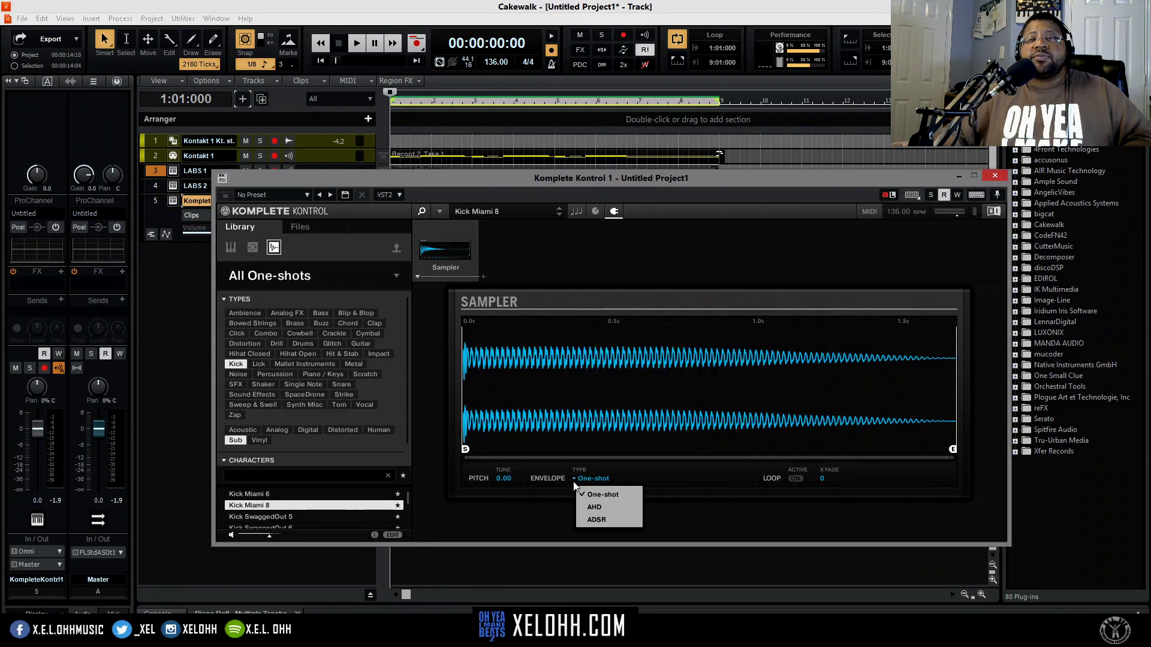
click(597, 523)
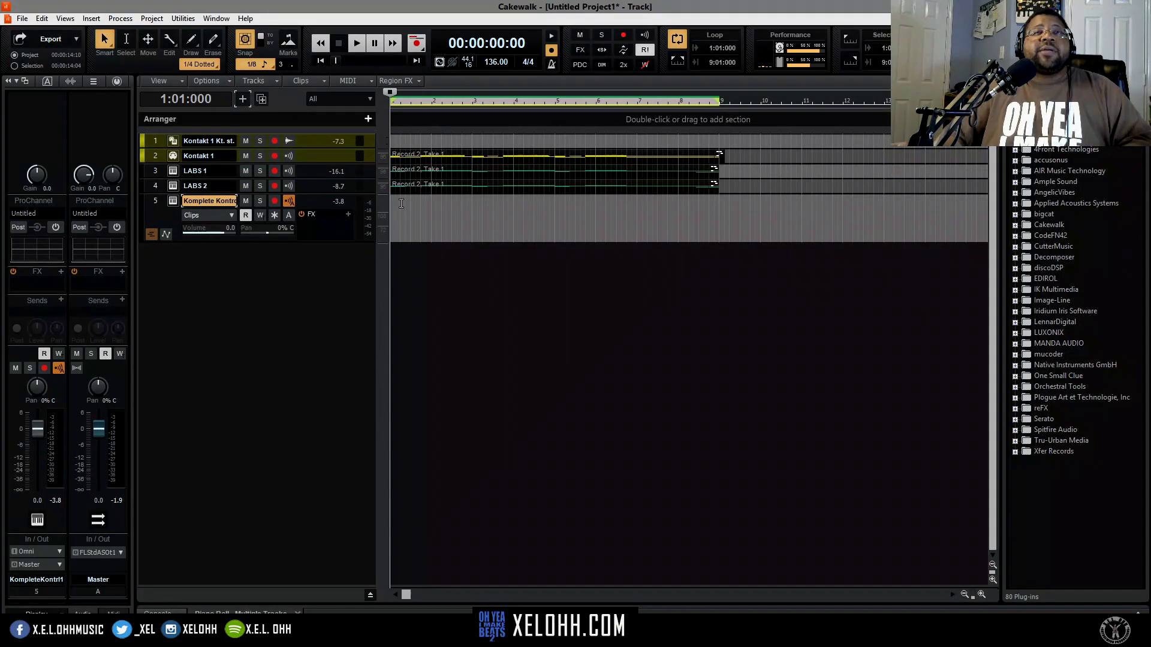
Insert the GTune tuner on the Komplete Kontrol track, pin its window, and reopen the sampler to check the kick's pitch.
click(348, 214)
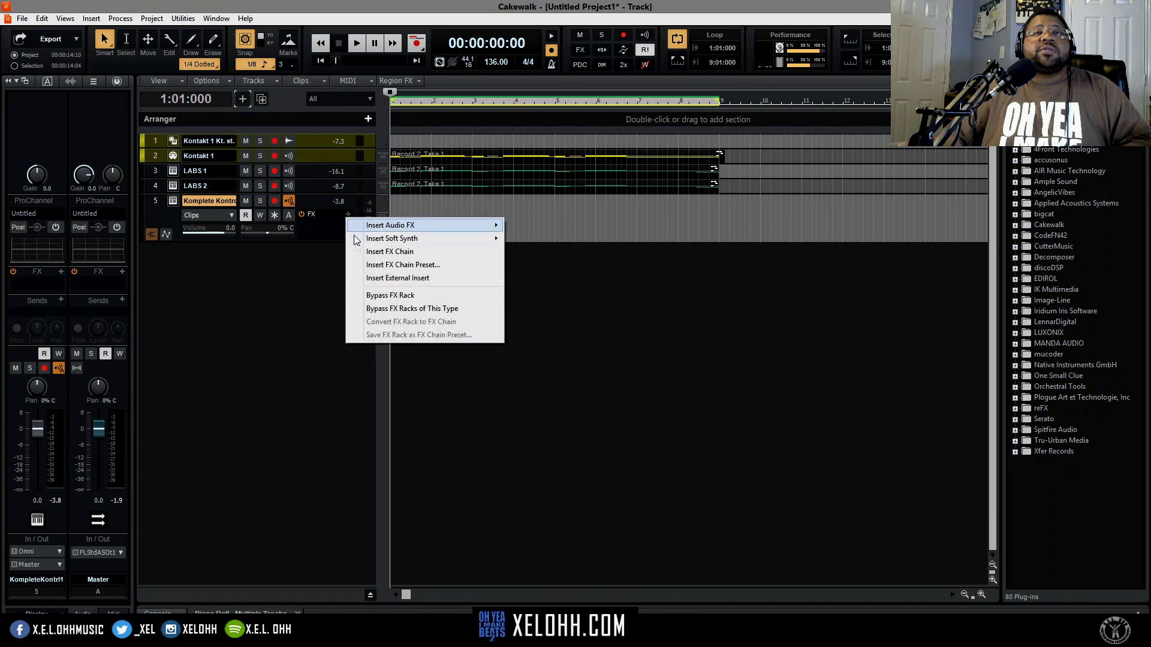
mouse_move(449, 229)
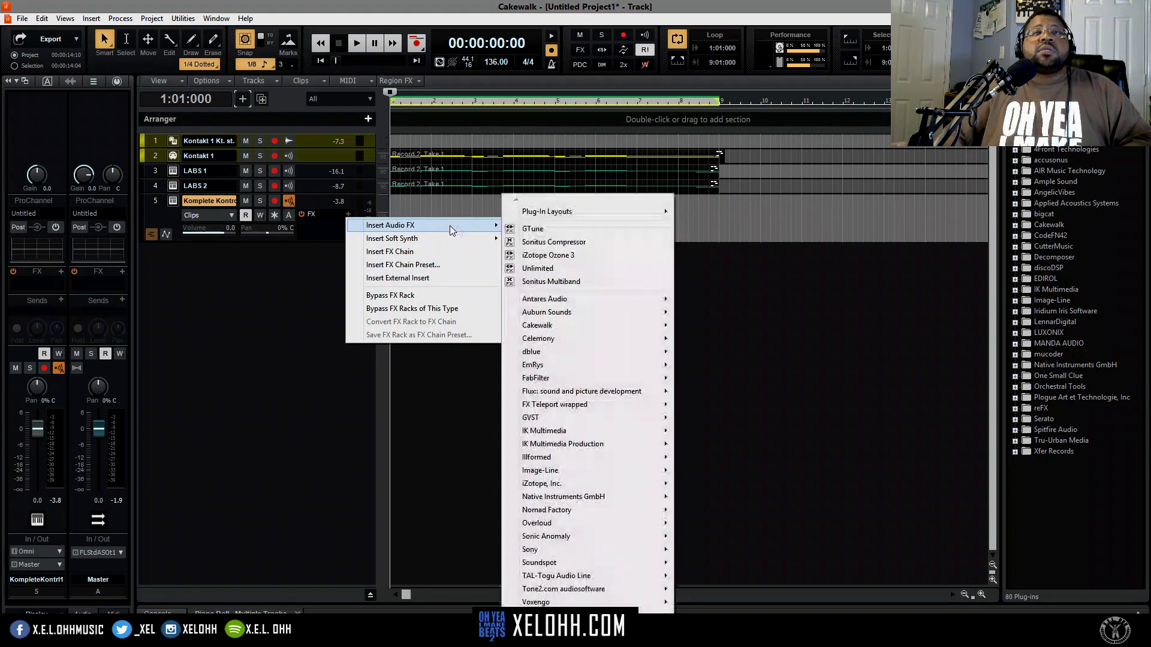
click(538, 241)
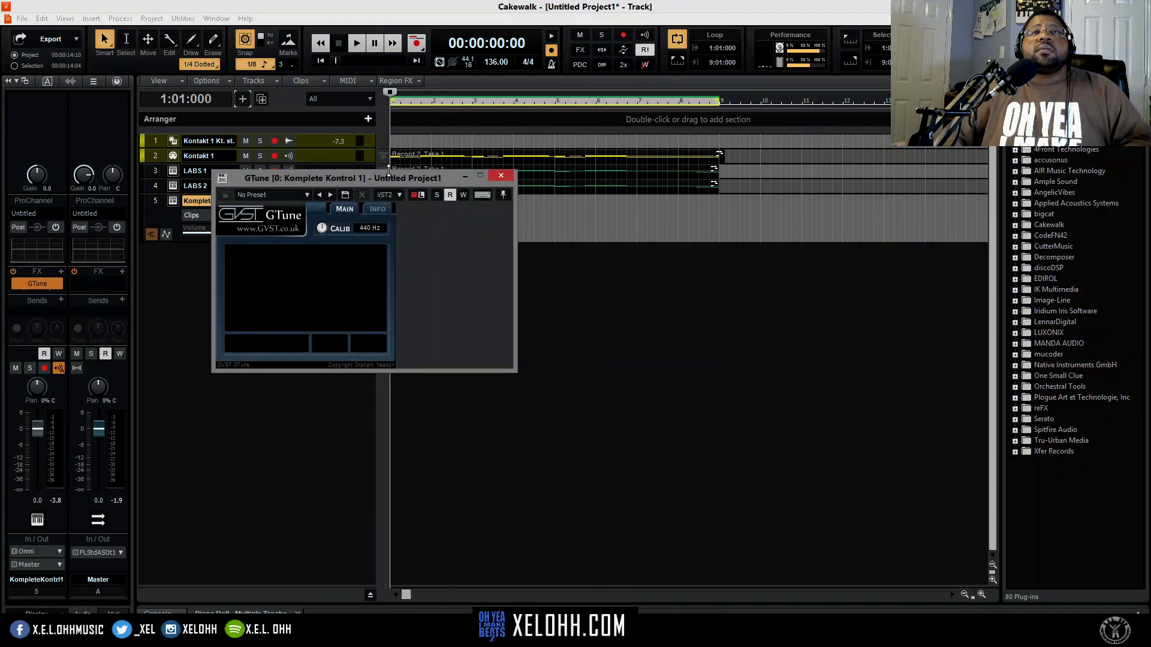
drag(391, 175, 211, 251)
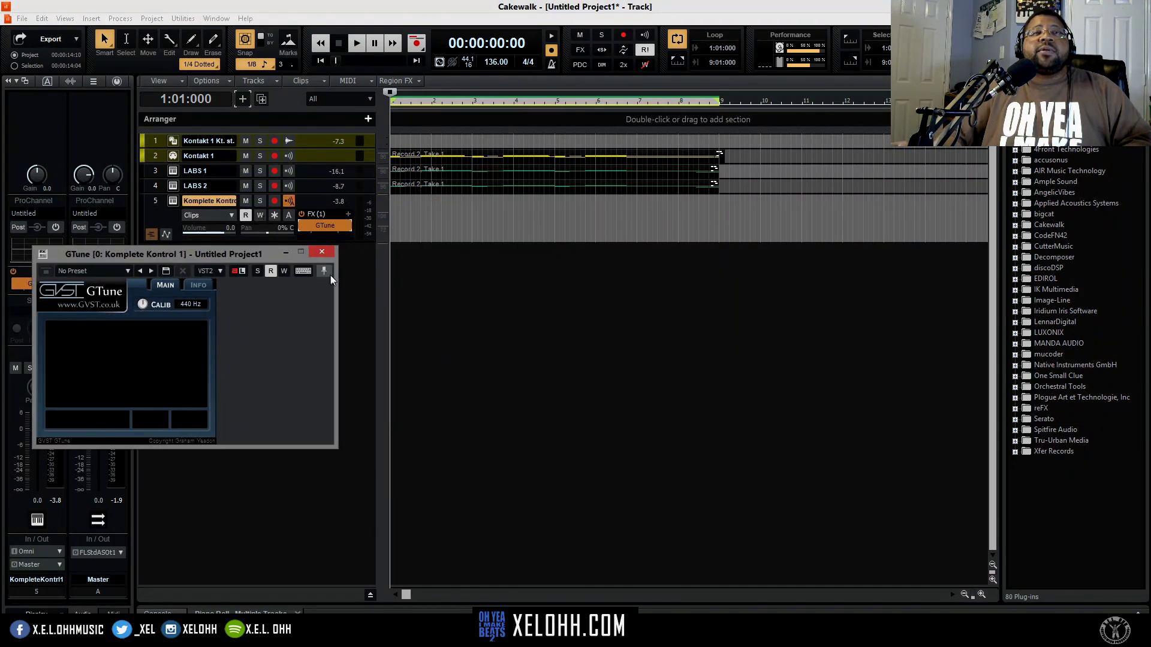
click(323, 271)
click(172, 202)
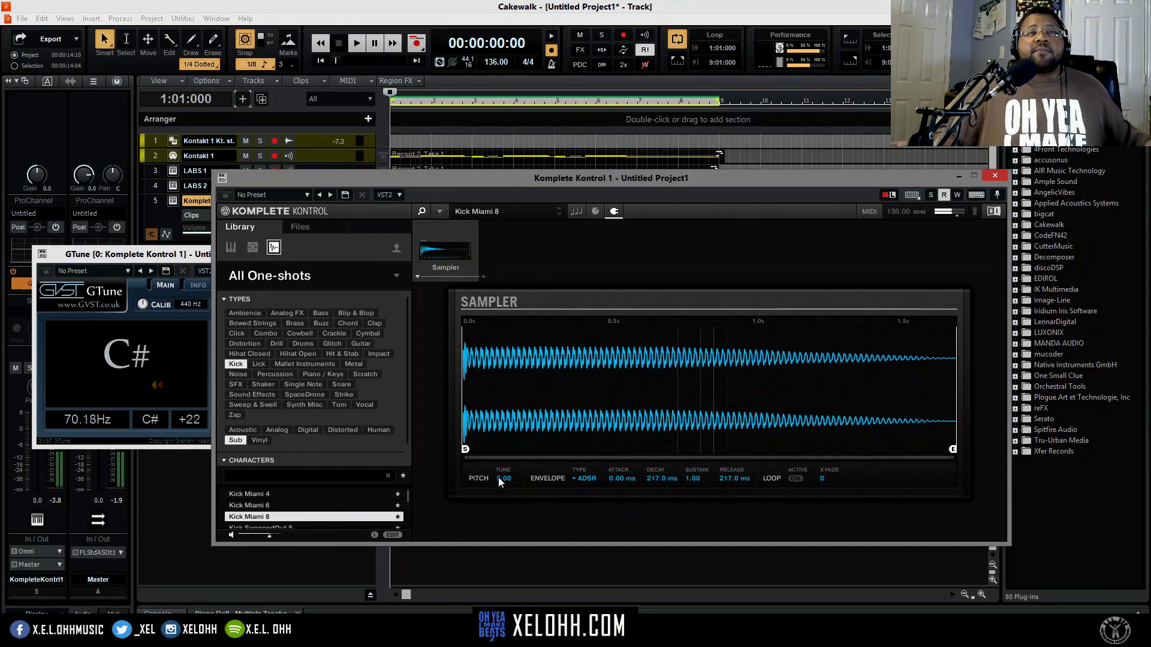
scroll(499, 478, up, 1)
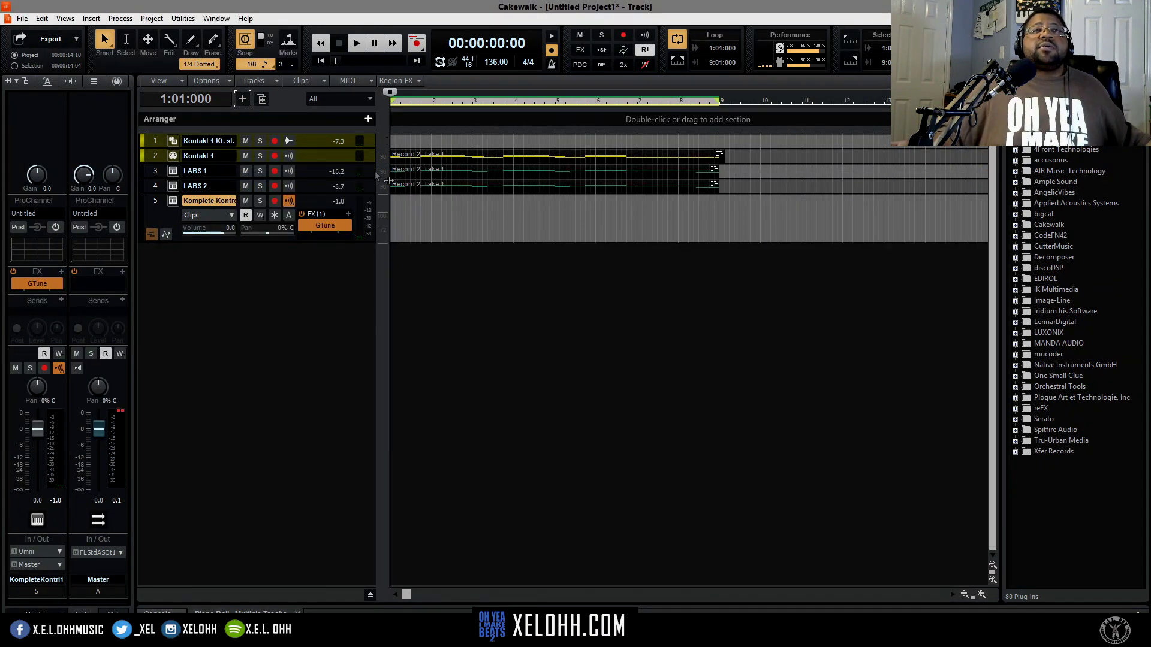
Arm the Komplete Kontrol track, record a kick pattern over the eight-bar loop, and disarm the track.
click(275, 202)
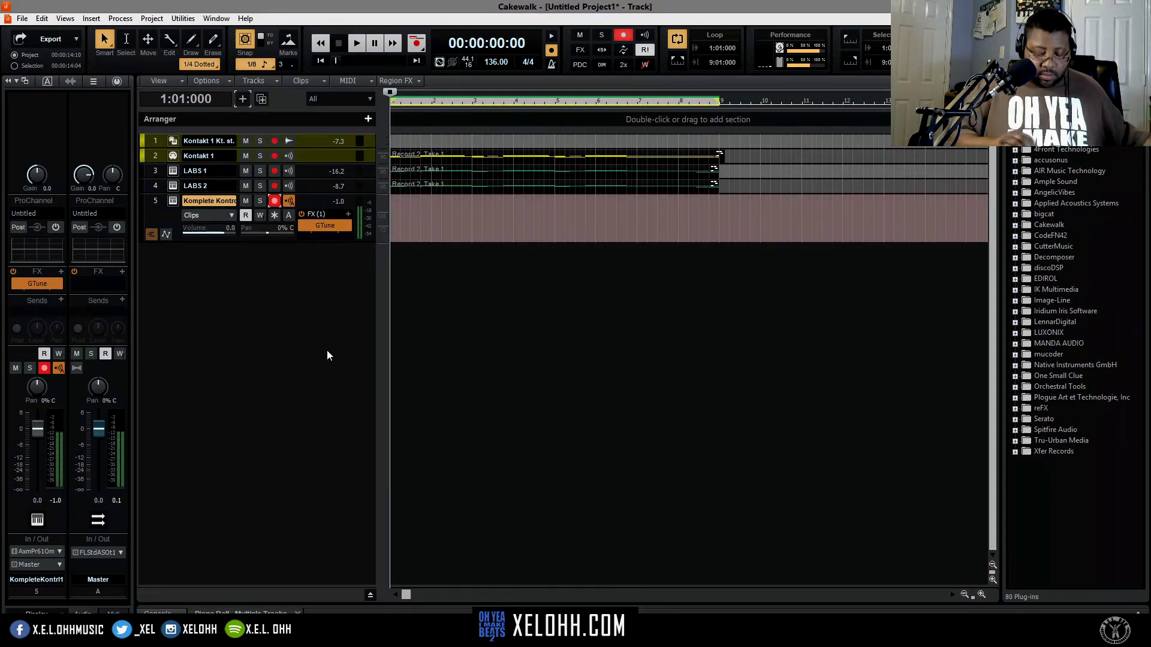
key(space)
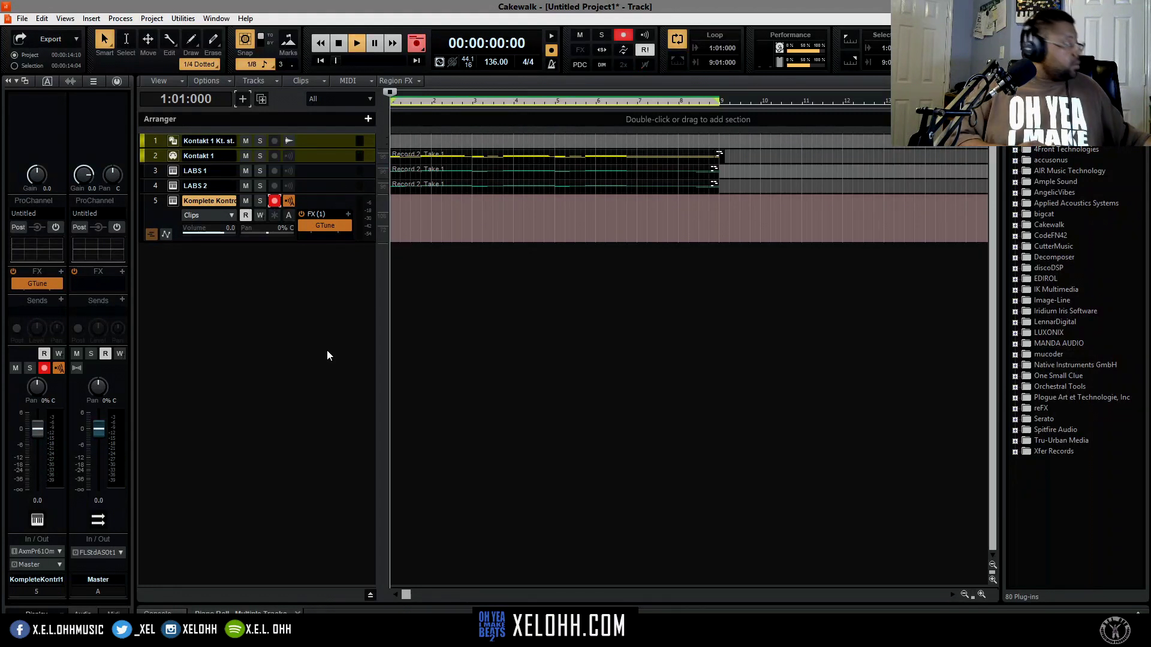
key(space)
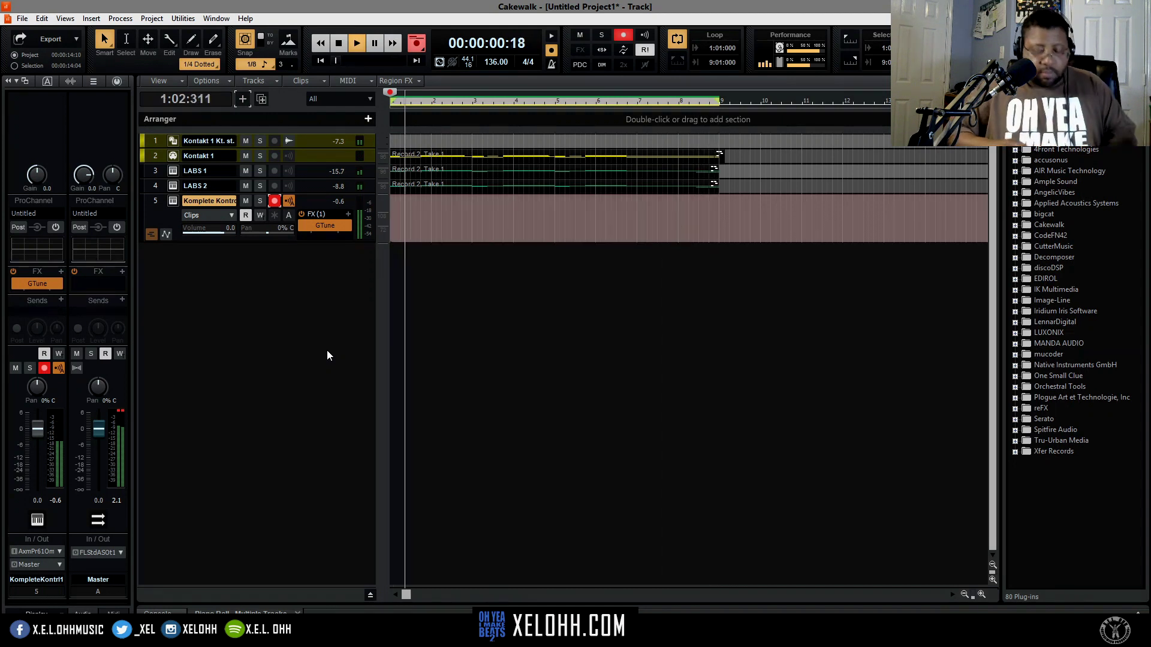
key(space)
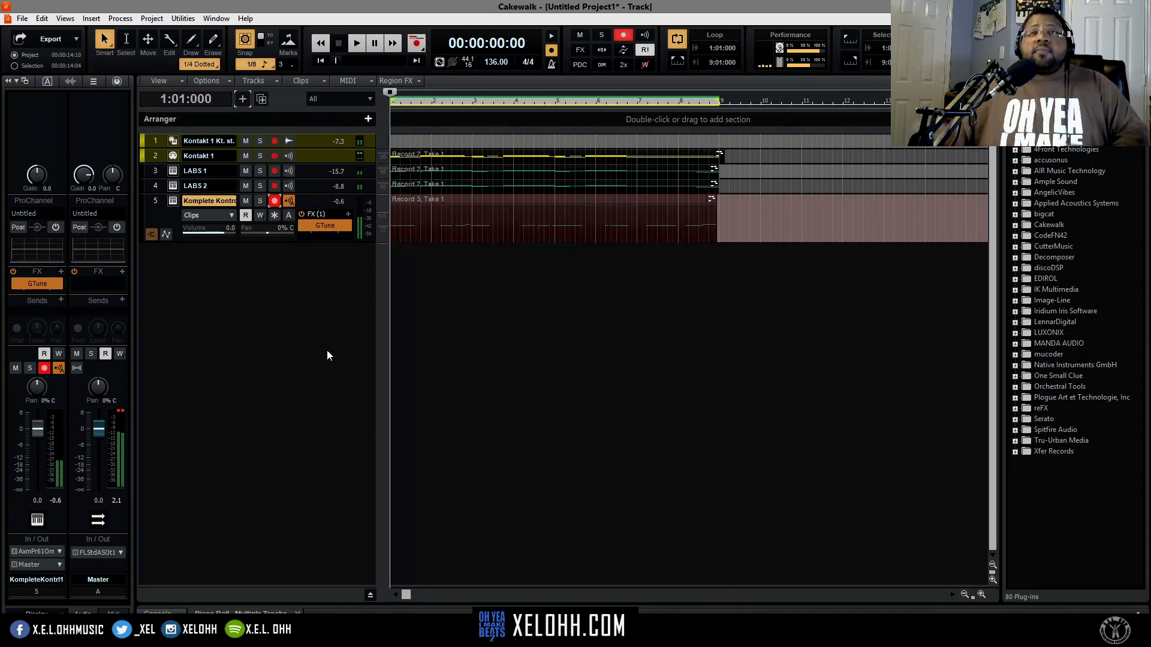
click(272, 201)
Open the recorded kick clip in the maximized piano roll and quantize all its notes at 100 percent strength.
click(467, 203)
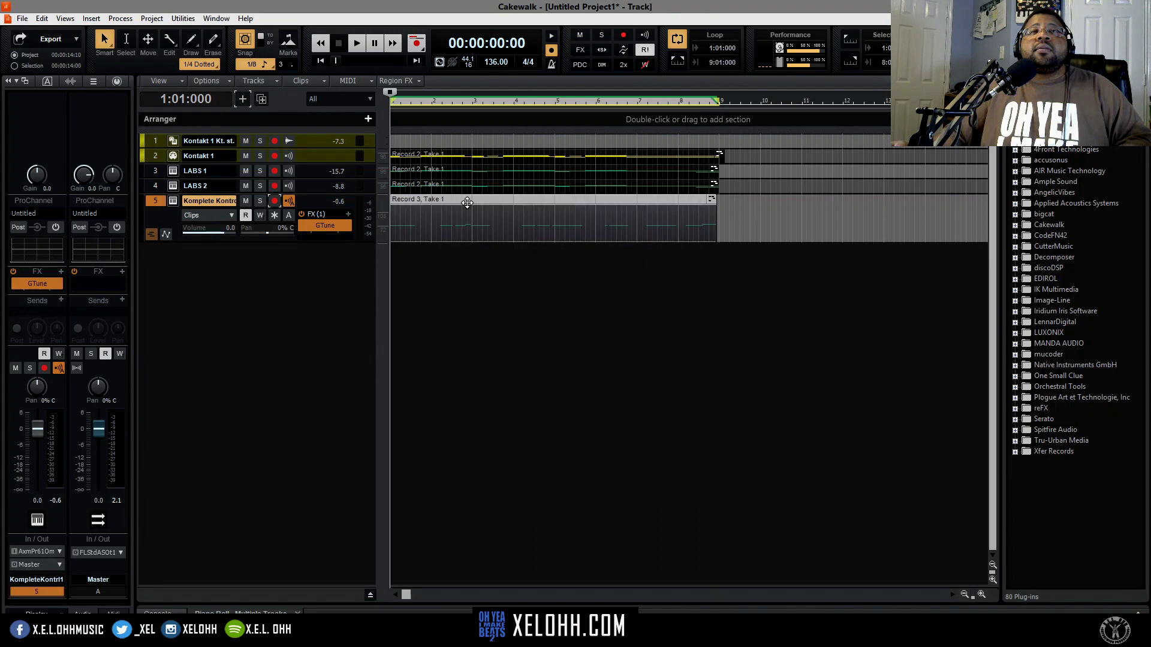
double_click(467, 203)
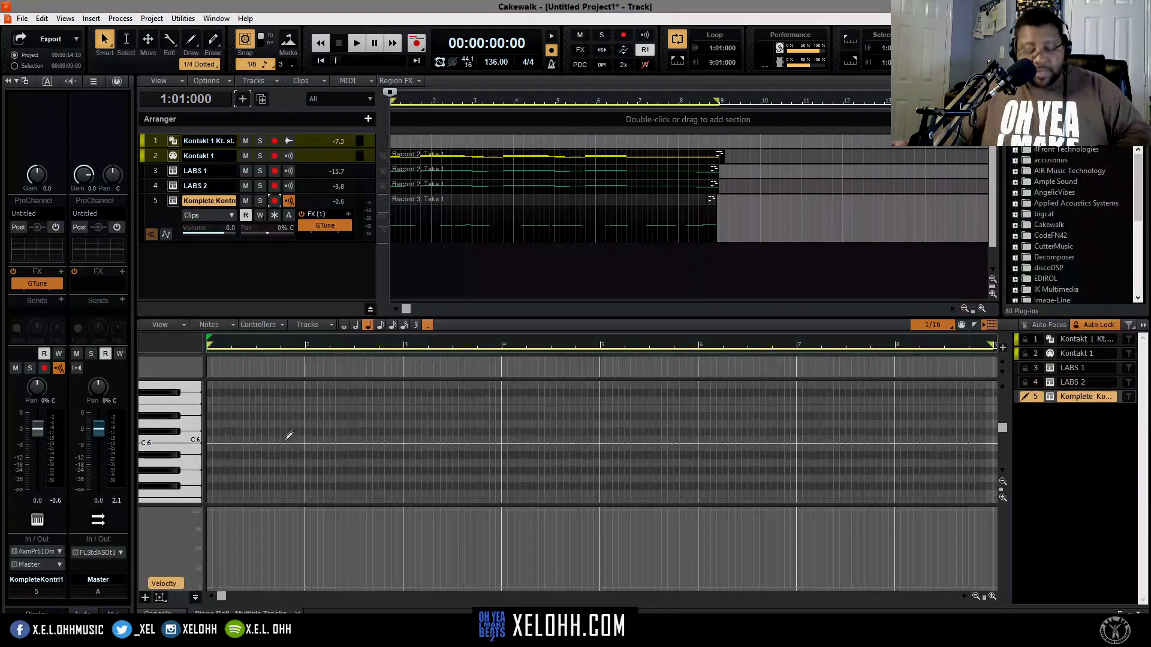
key(ctrl+shift+d)
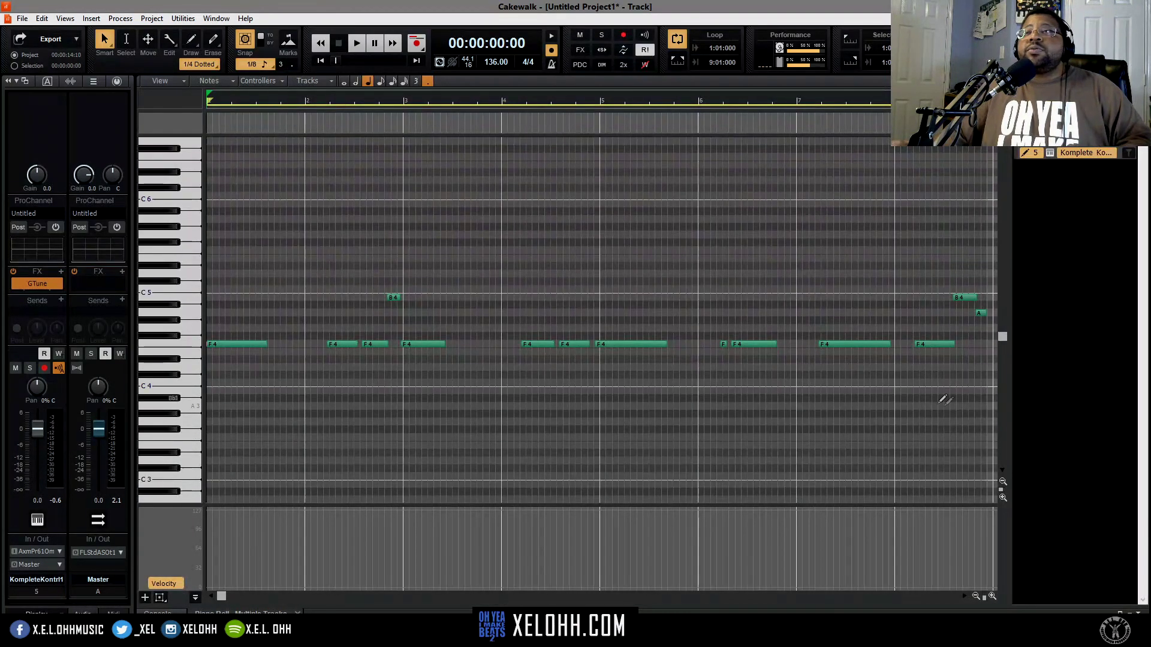
drag(977, 367, 207, 206)
key(q)
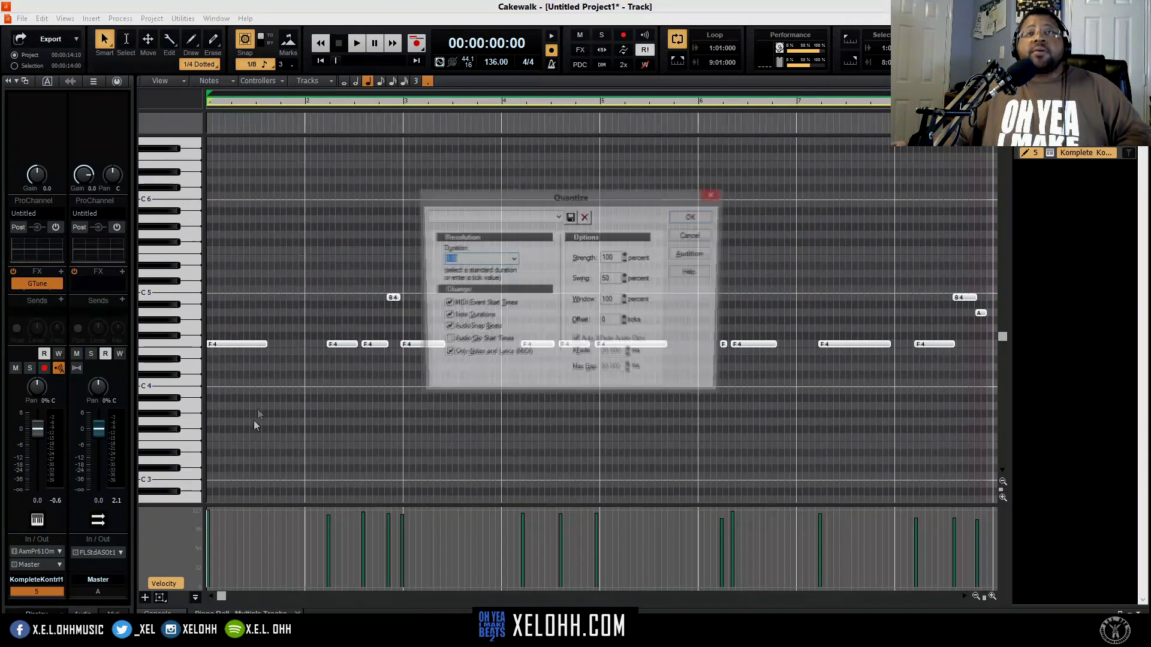
click(693, 217)
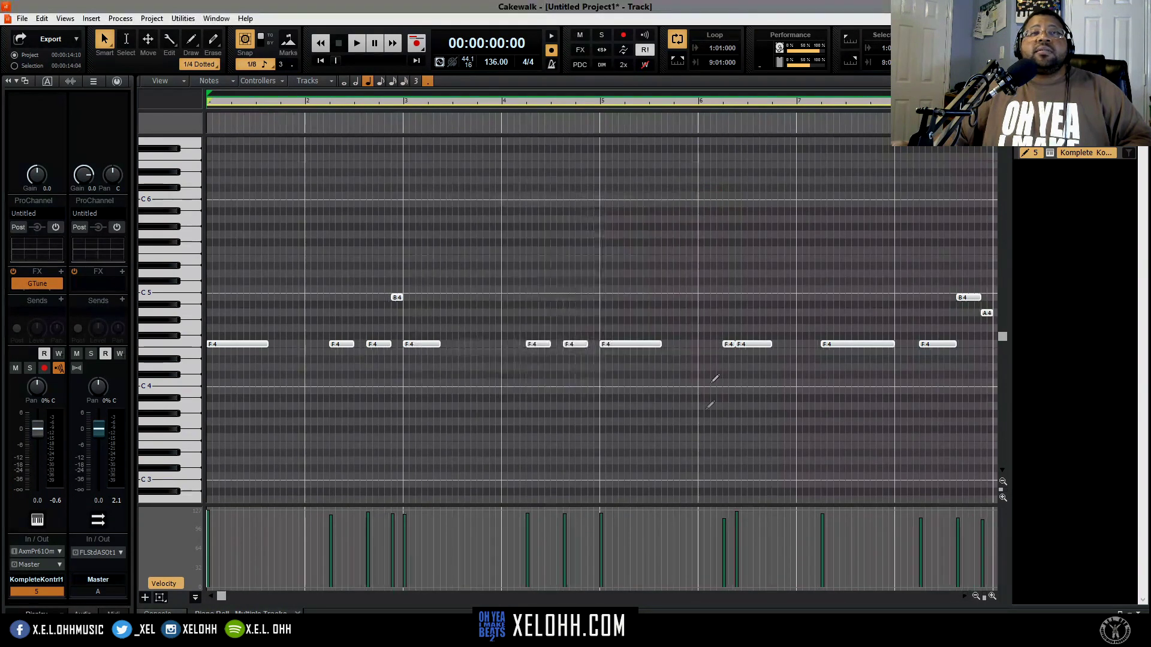
Play back the quantized kick pattern and lengthen the opening F4 notes so each reaches close to the following note.
key(space)
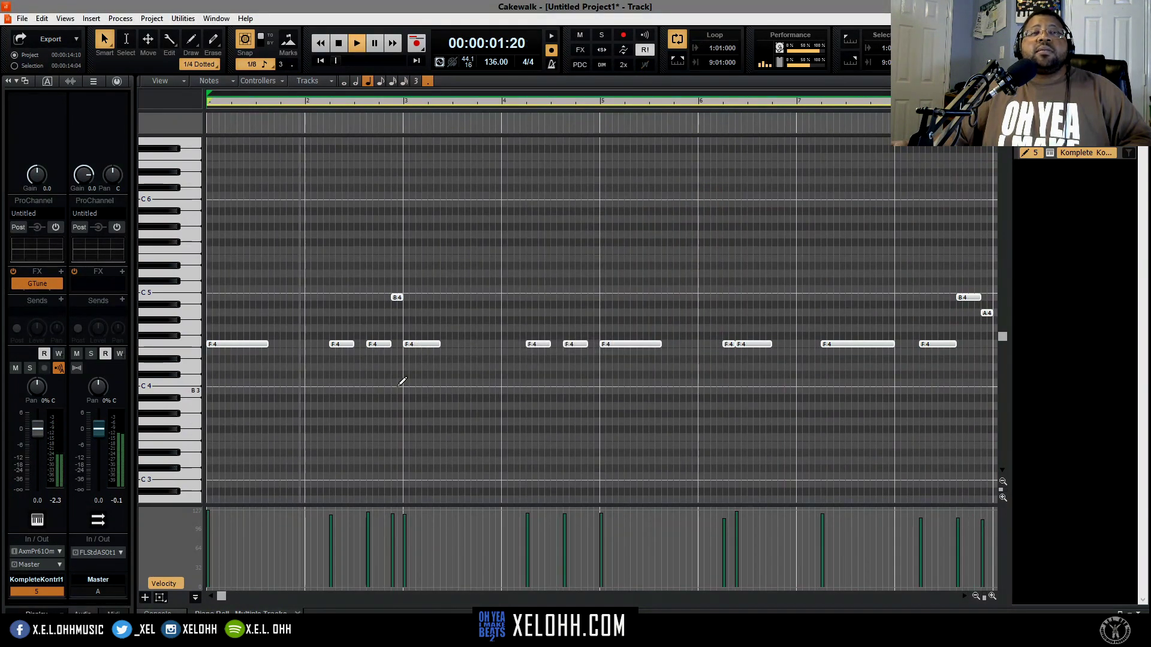
key(space)
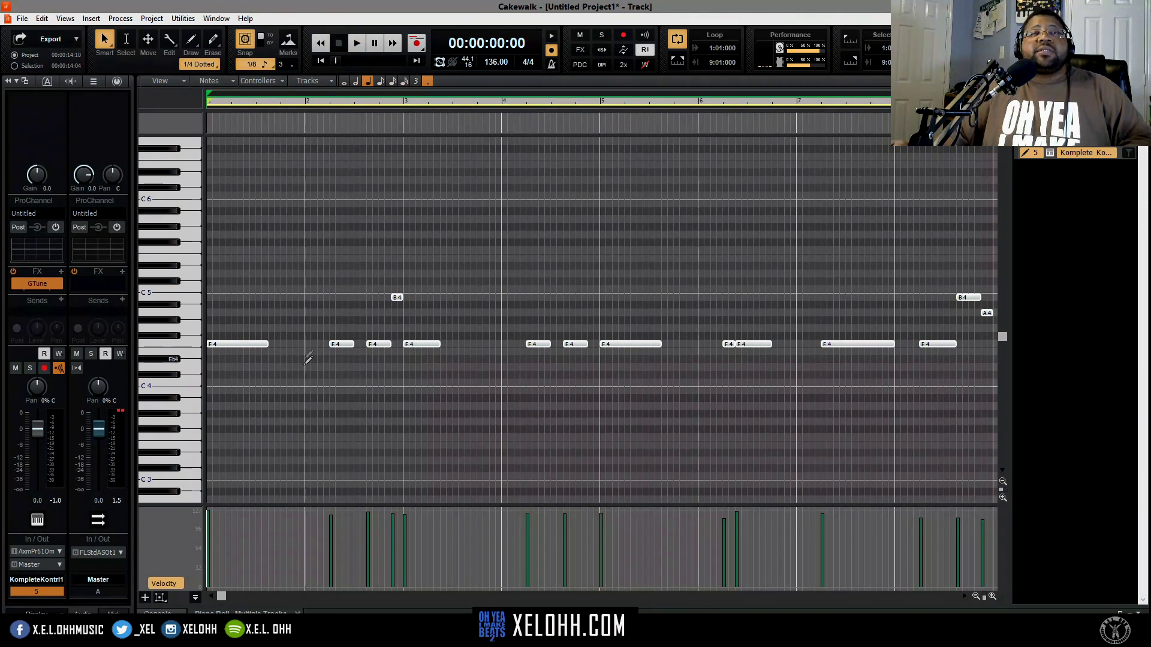
right_click(279, 375)
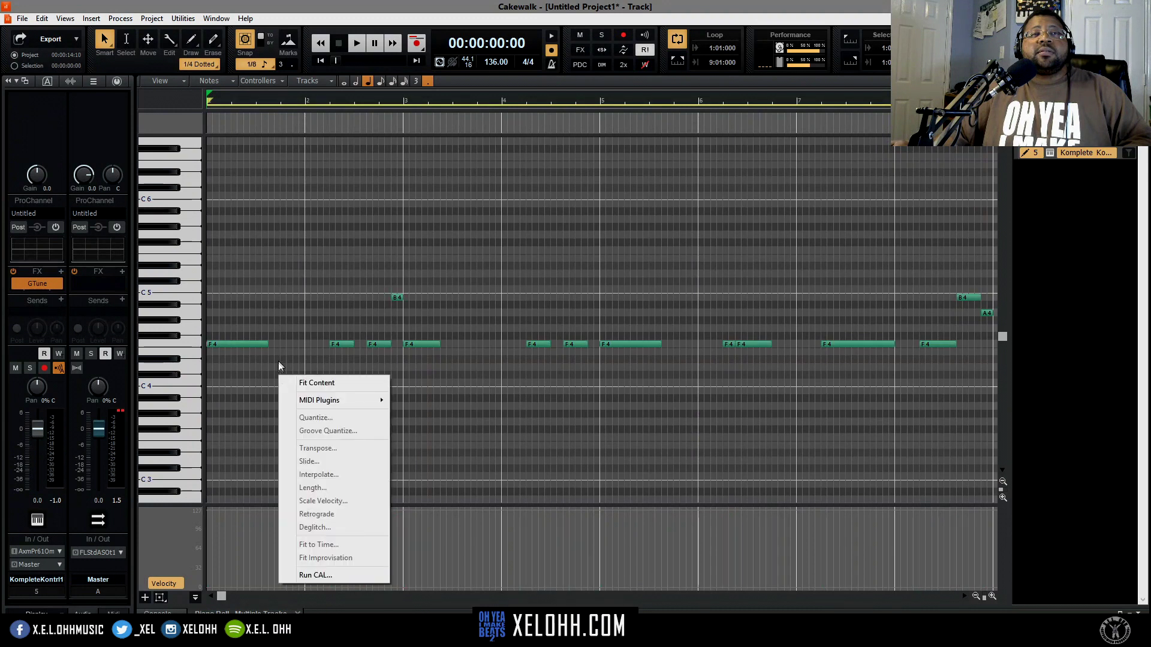
drag(280, 343, 325, 361)
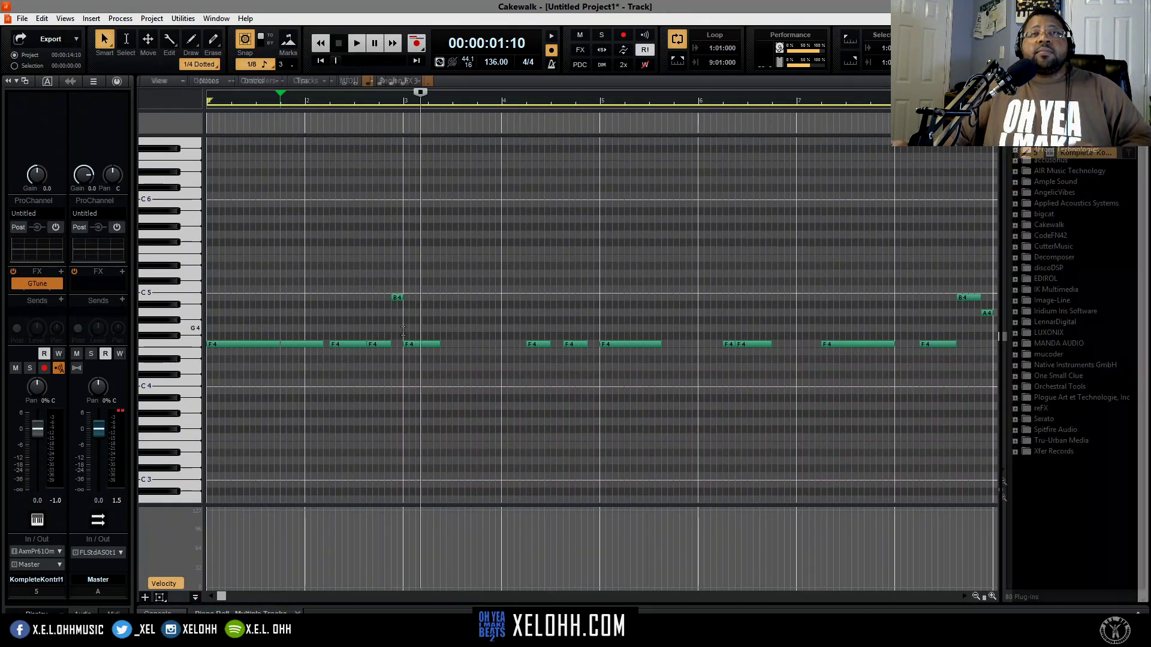
Reopen the Komplete Kontrol sampler, set the kick's polyphony to Legato, and close the plug-in window.
key(d)
click(173, 201)
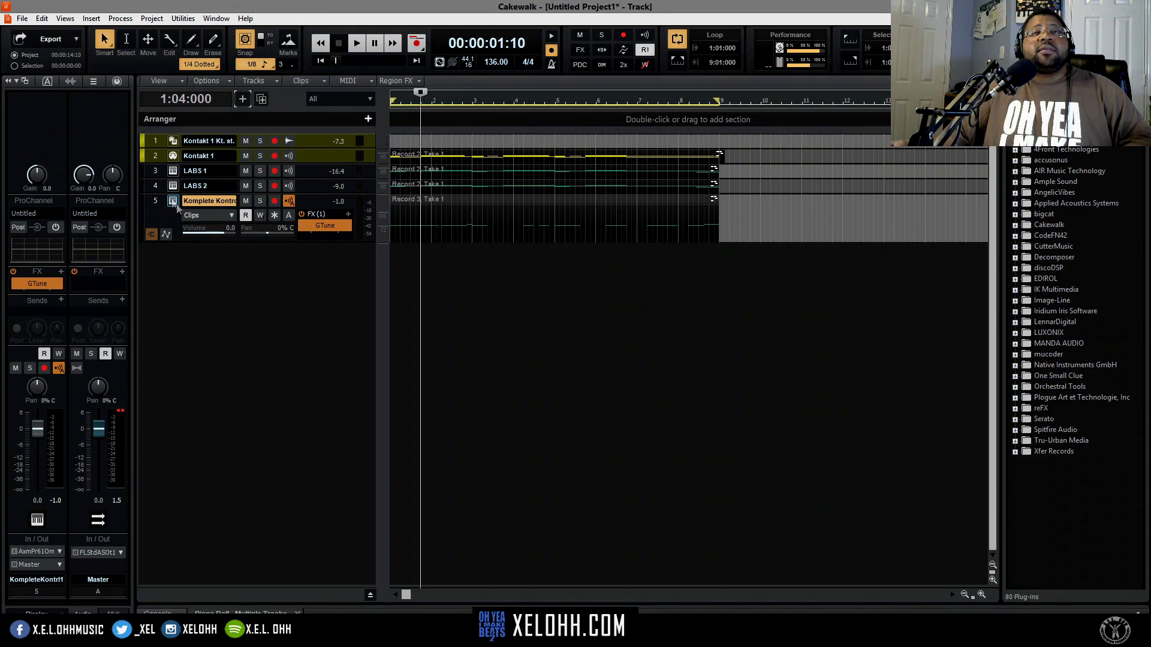
drag(569, 283, 698, 176)
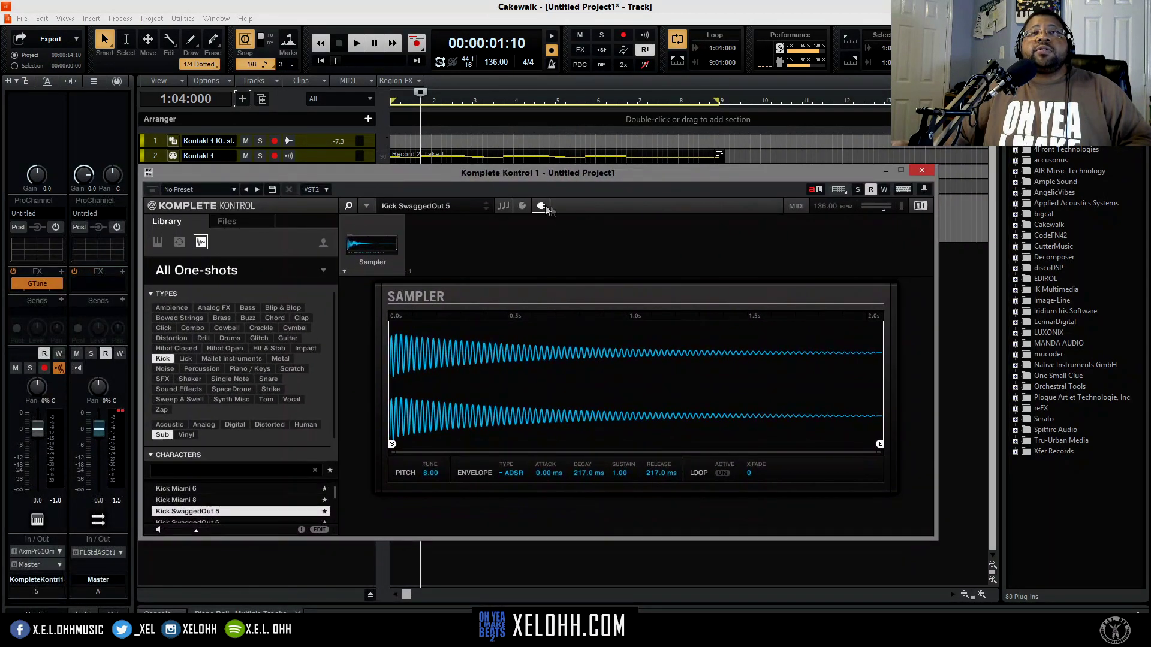
click(520, 207)
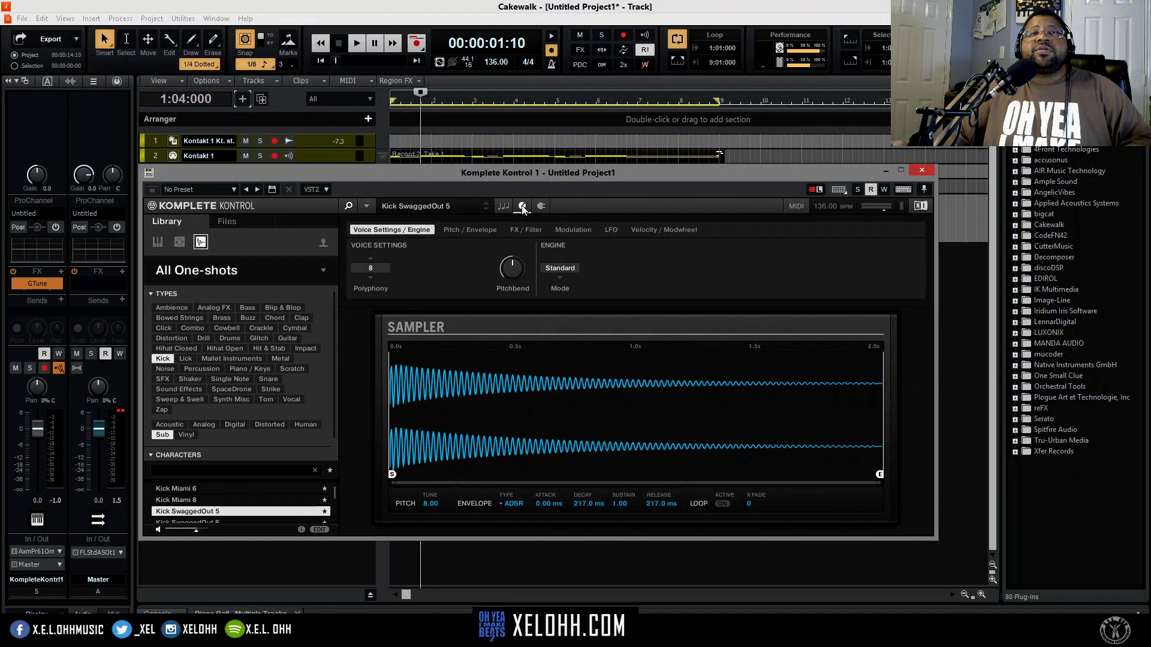
click(371, 258)
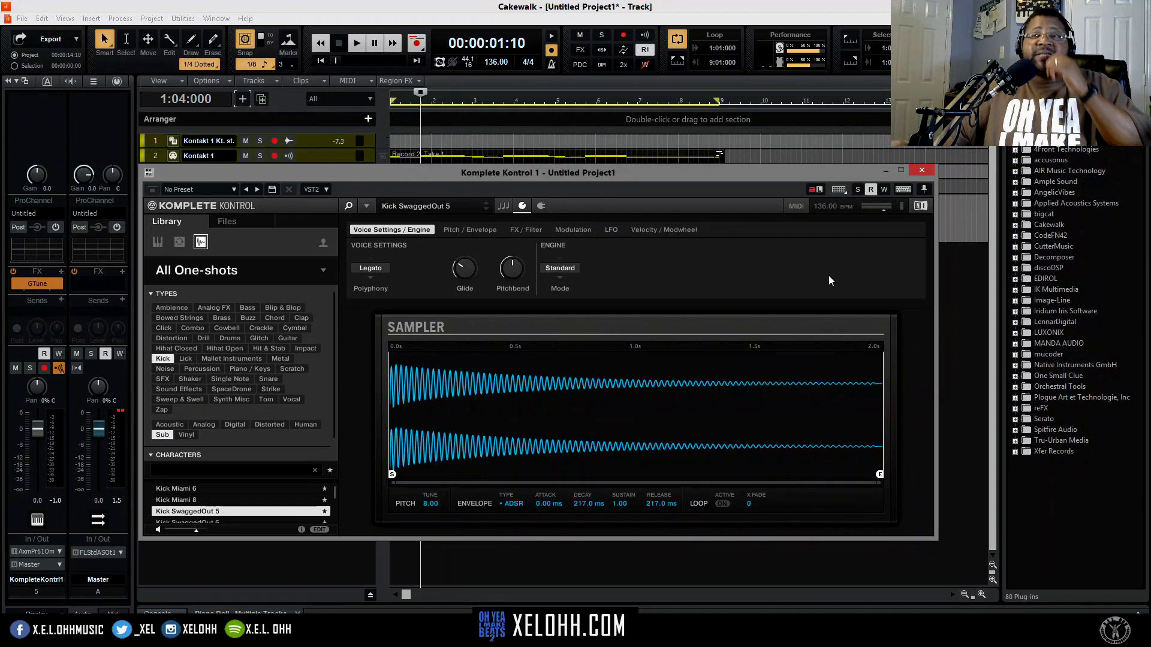
click(923, 171)
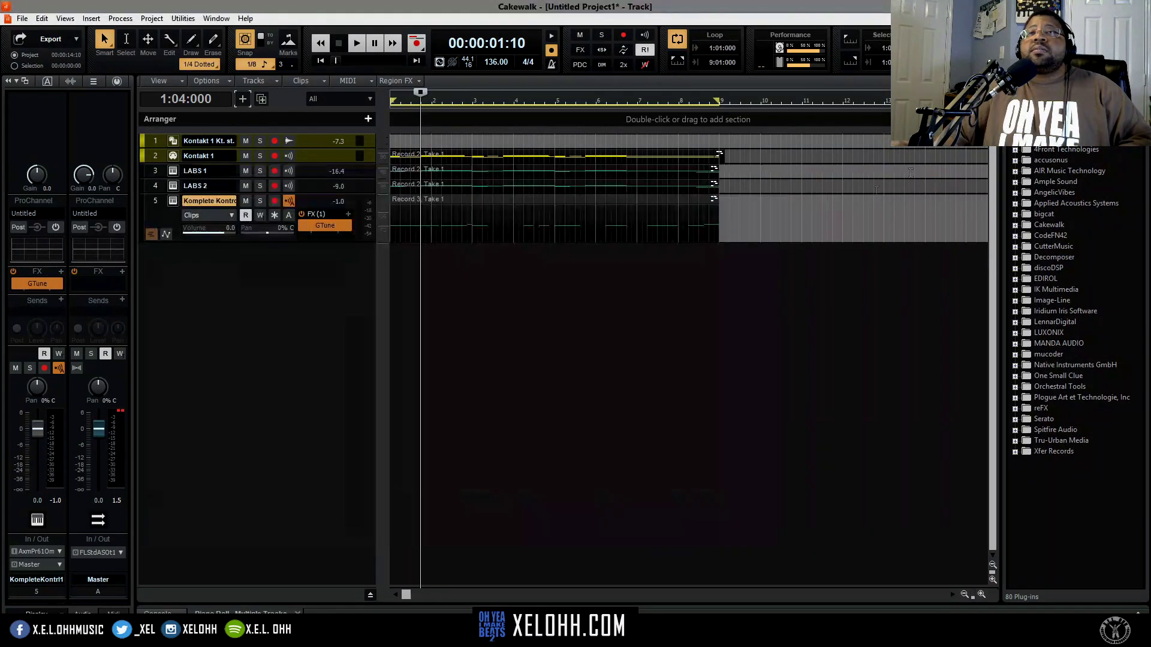
Reopen the kick clip in the maximized piano roll, play it, and lengthen the F4 notes from bar 3 onward to close the gaps between them.
double_click(470, 204)
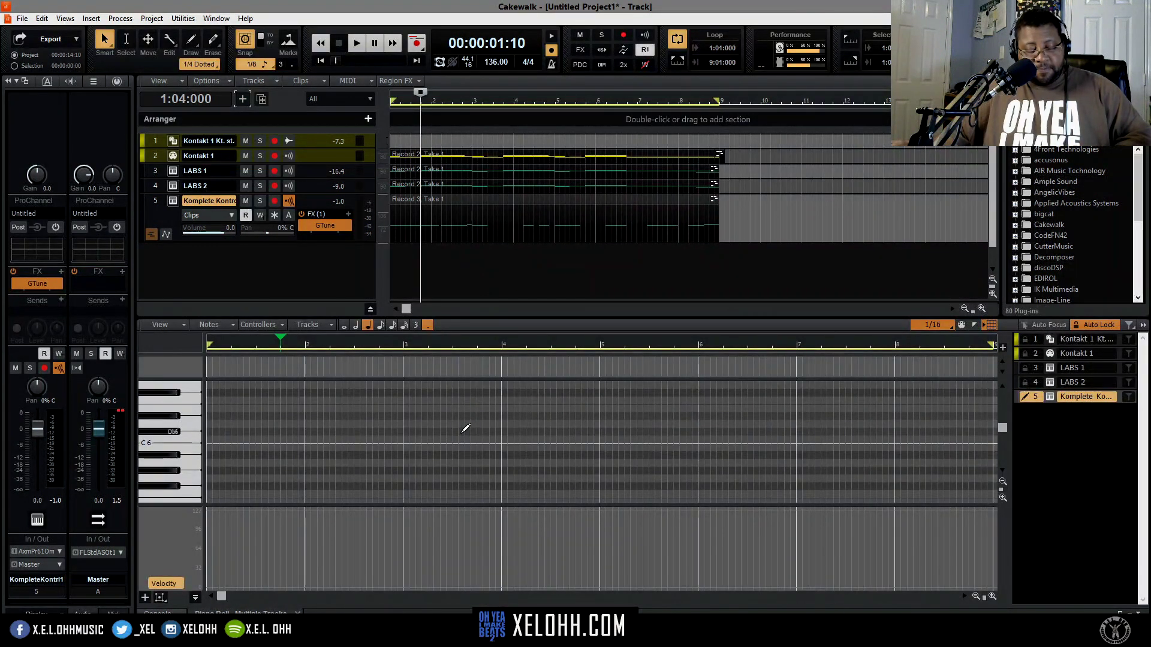
key(ctrl+shift+d)
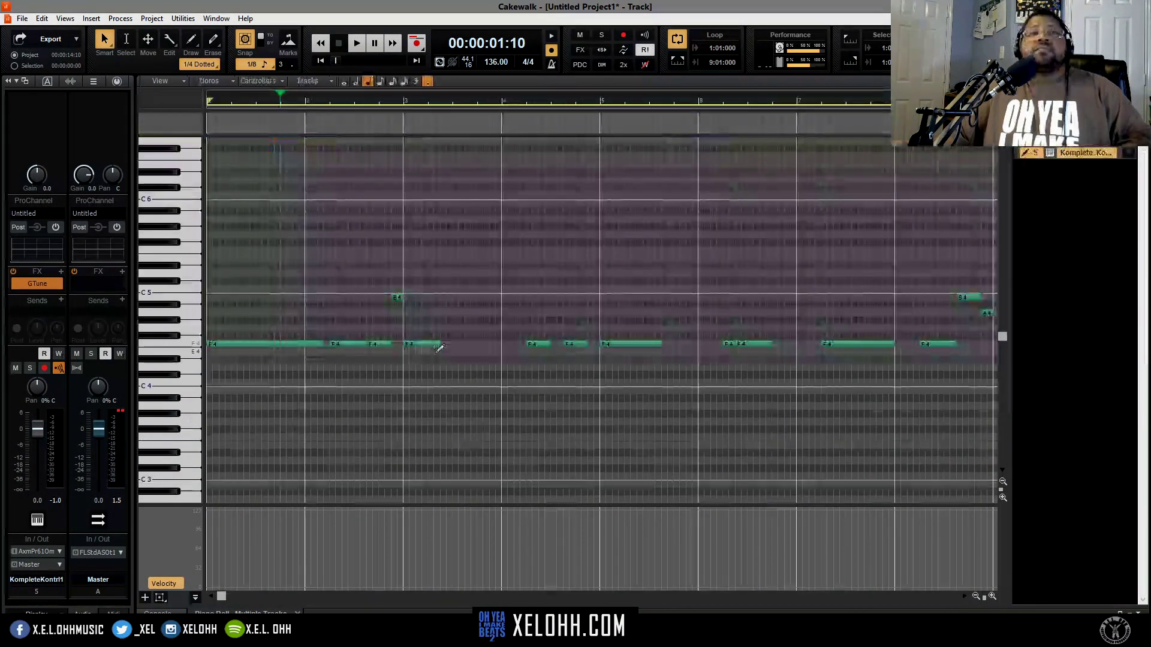
key(space)
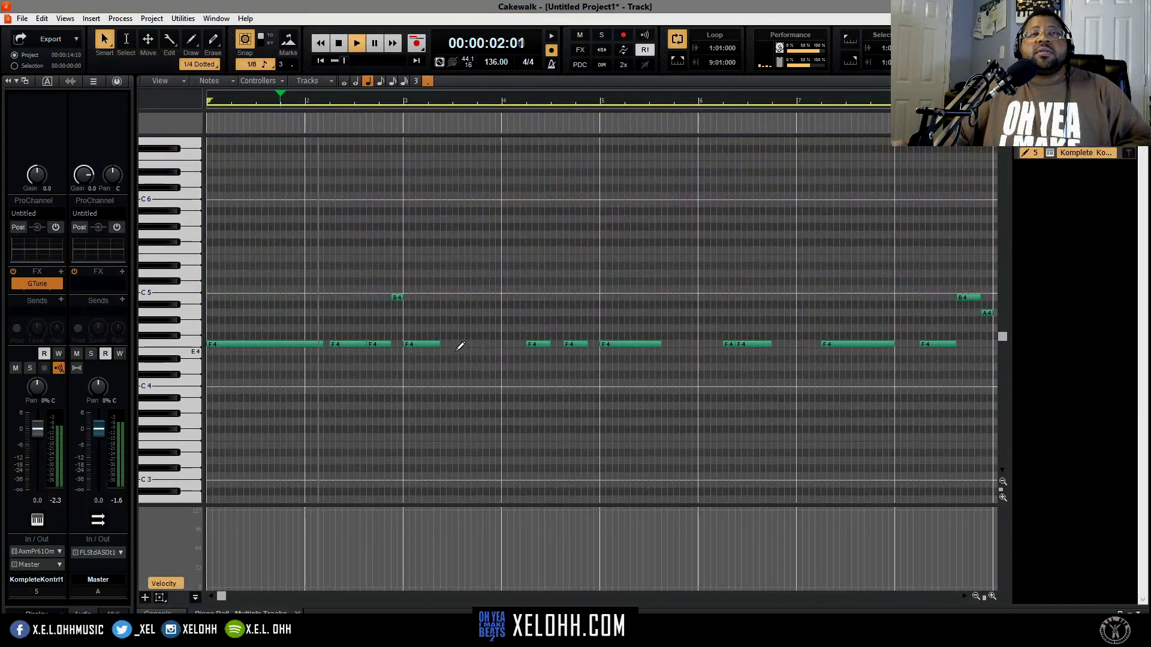
key(space)
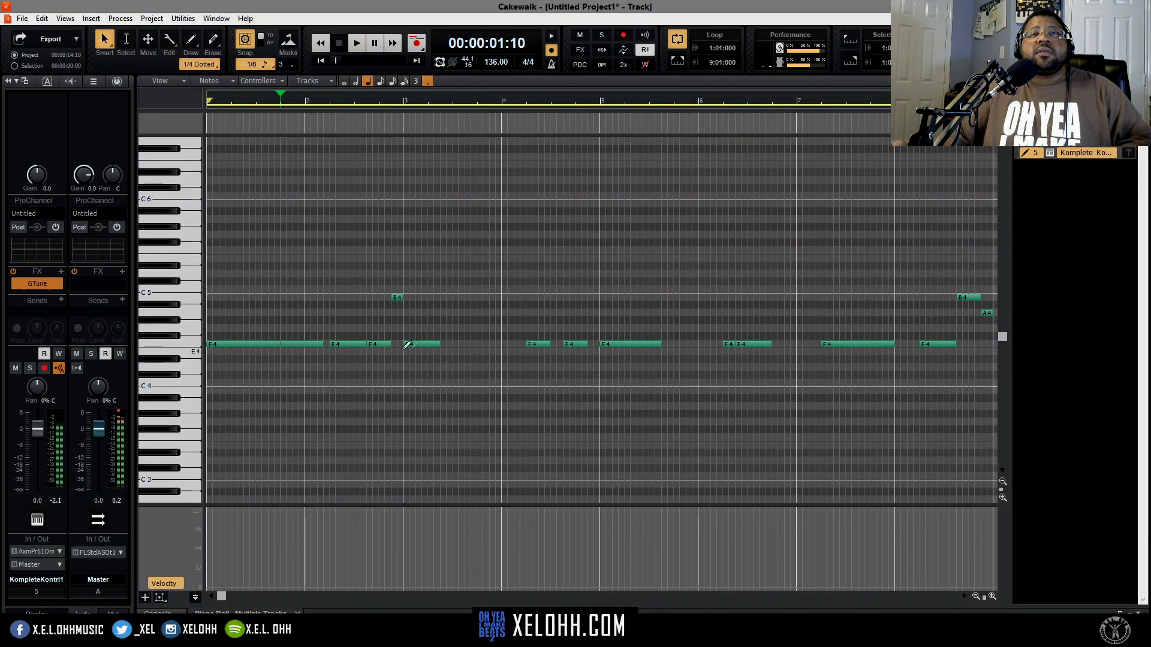
drag(440, 344, 564, 344)
drag(586, 344, 591, 346)
drag(666, 343, 698, 344)
drag(773, 344, 921, 344)
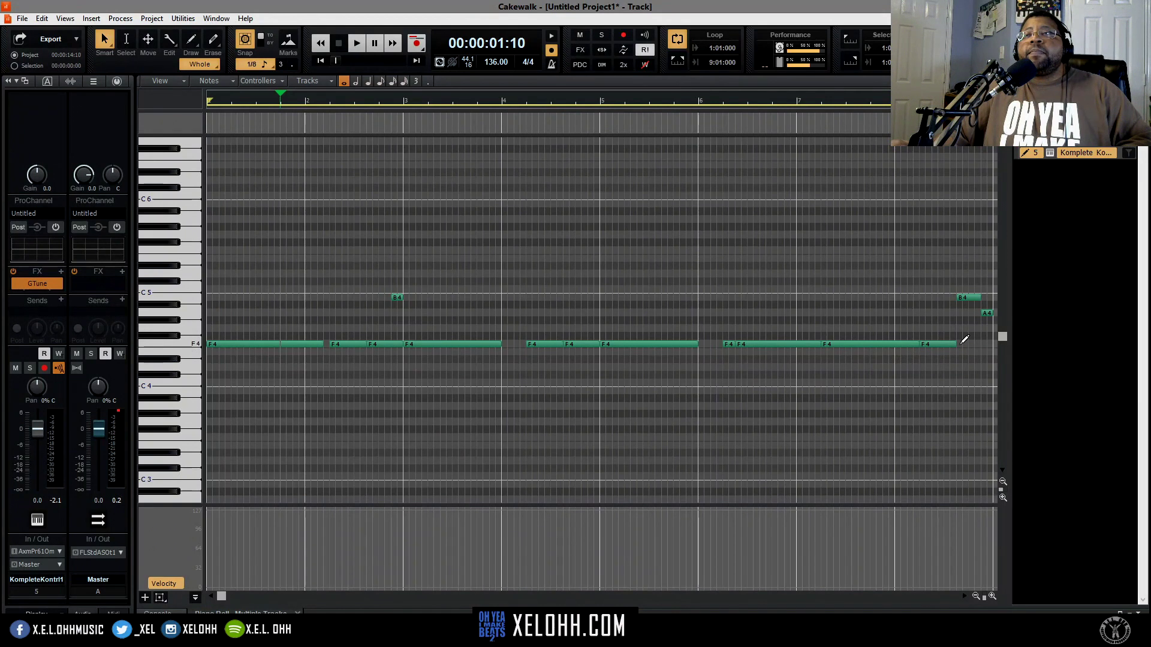
Trim the F4 note beneath the first B4, extend the opening F4 to the following note, and play the pattern back.
click(400, 345)
drag(396, 345, 391, 345)
key(space)
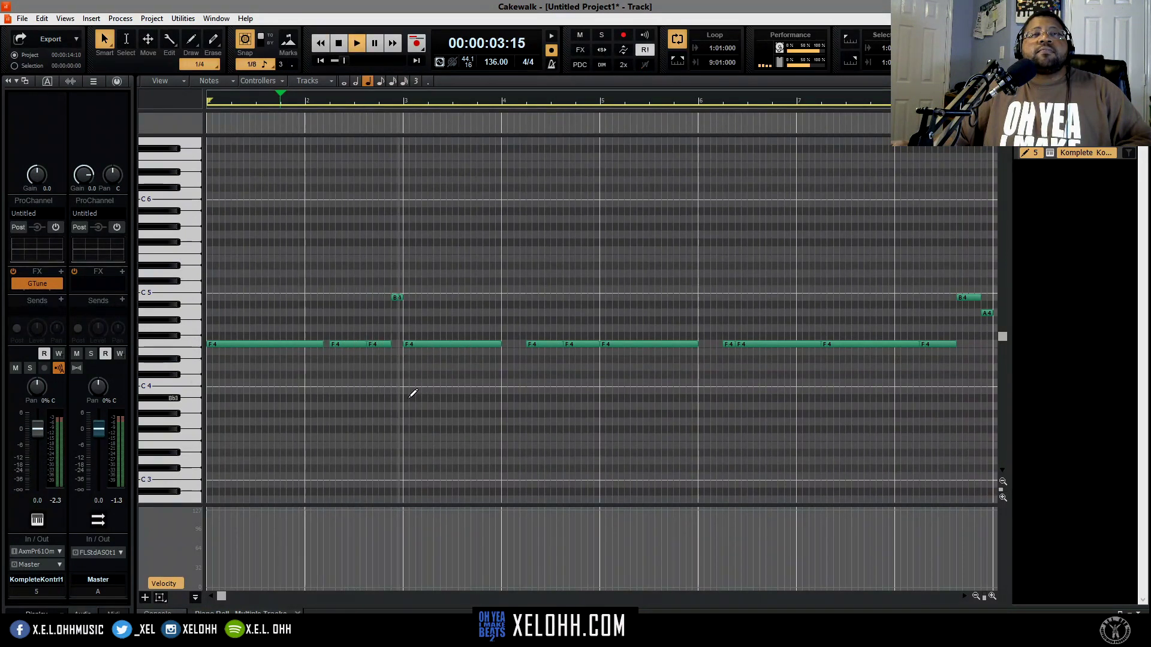
click(321, 344)
drag(322, 345, 332, 345)
key(space)
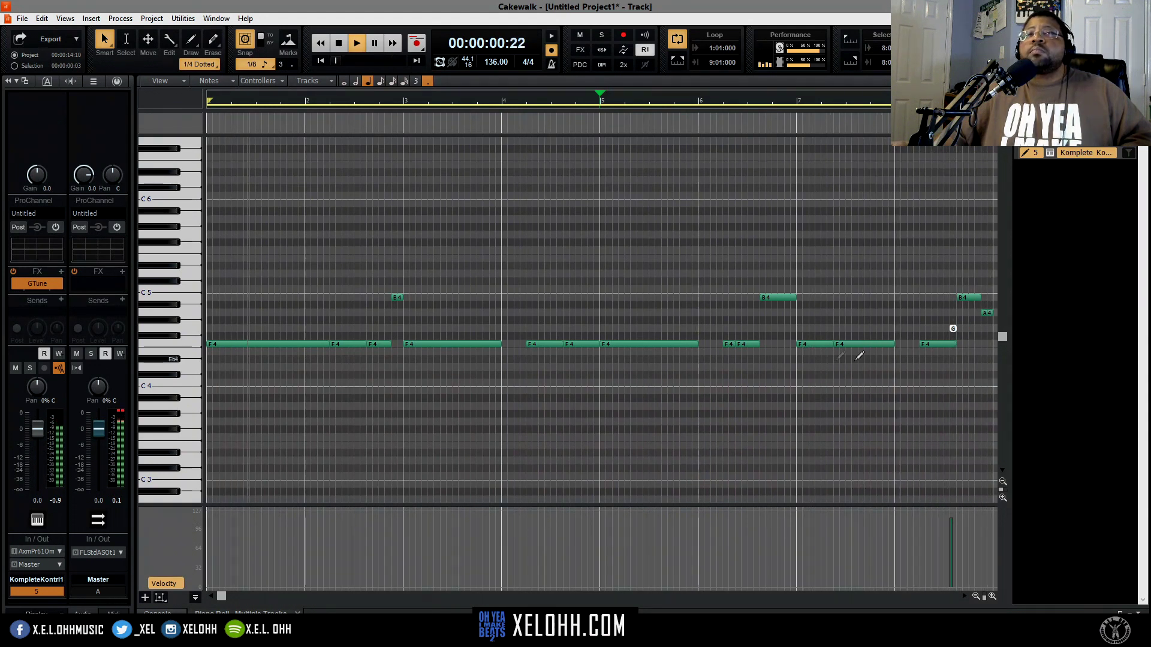
Stop playback, return to the track view, and insert the XEL Sitala Kit drum tracks from a track template.
key(space)
key(d)
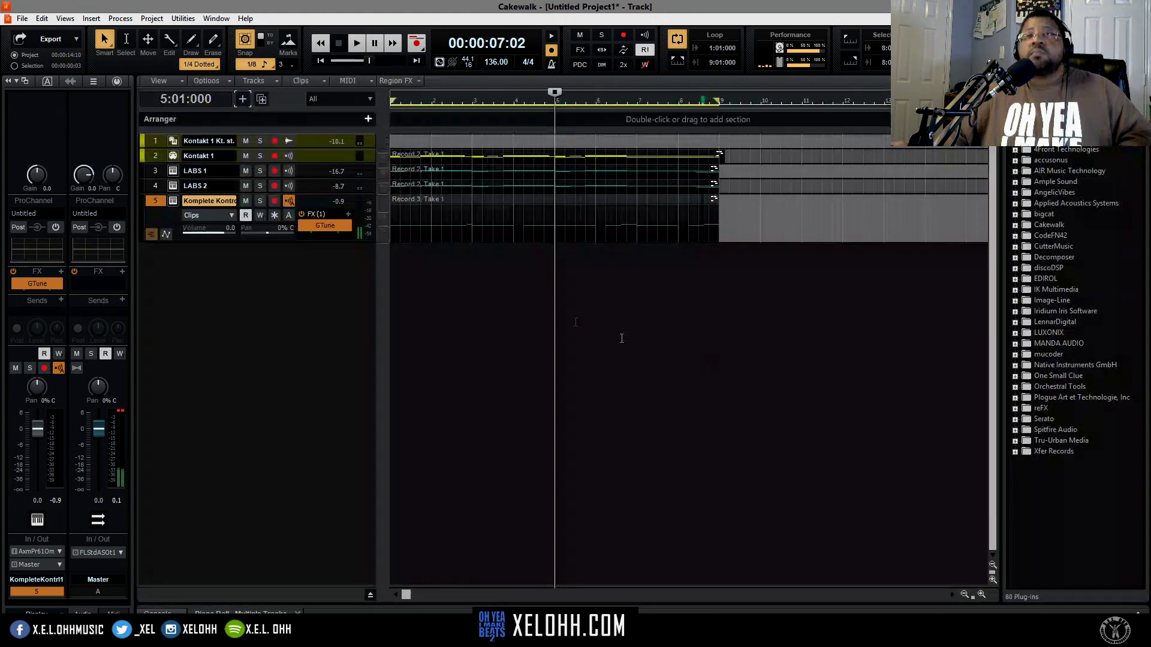
right_click(214, 307)
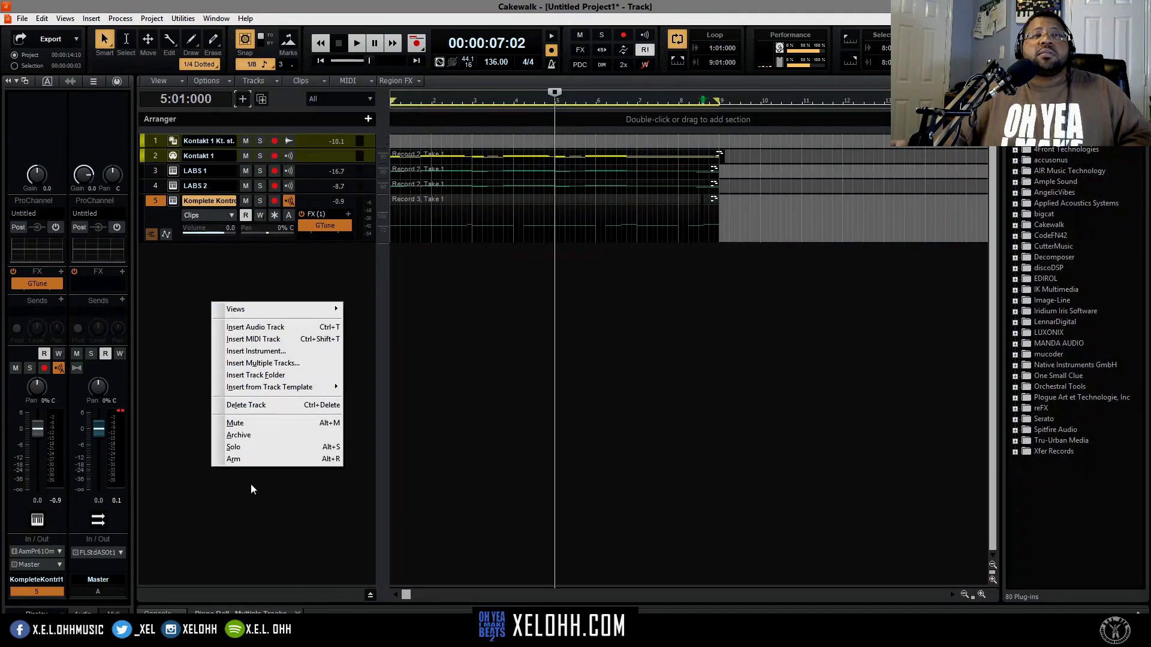
mouse_move(320, 389)
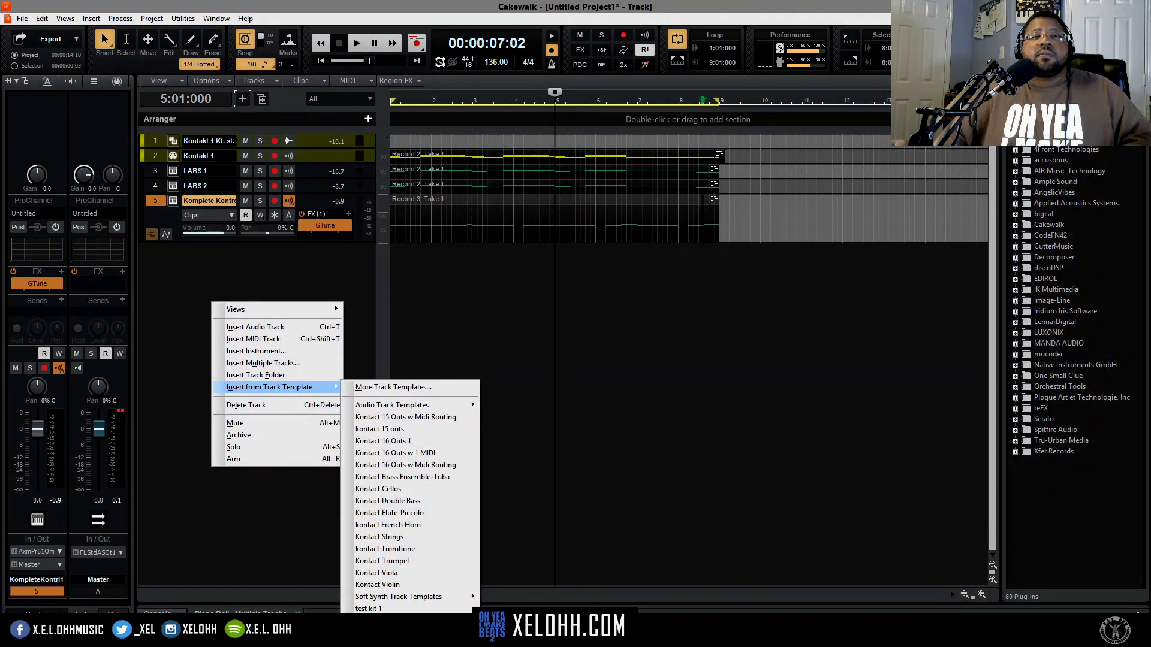
click(423, 607)
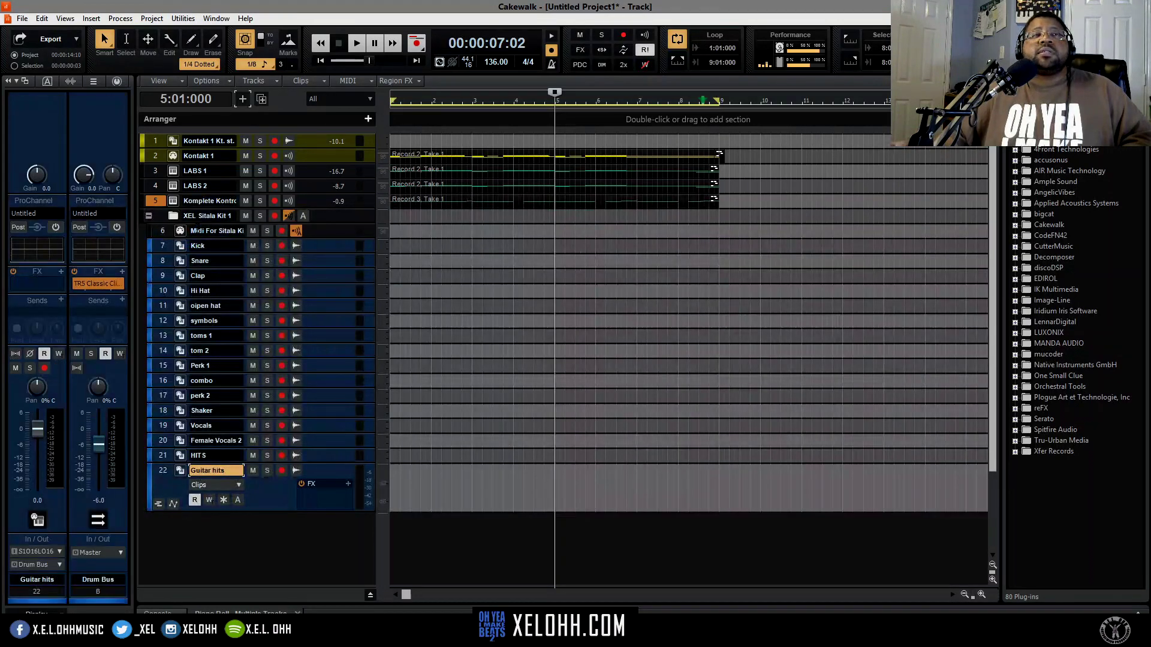
Open the step sequencer for the Sitala kit's MIDI track, set the pattern to 16 beats, and collapse the inspector.
click(180, 231)
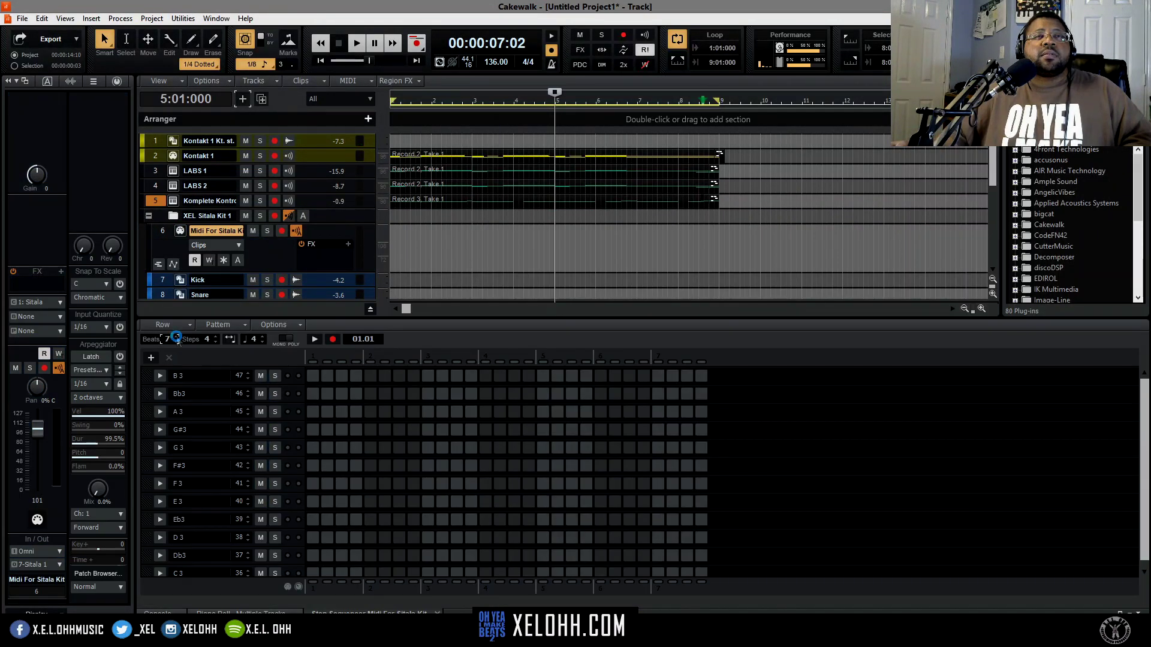
click(177, 337)
click(177, 336)
click(177, 337)
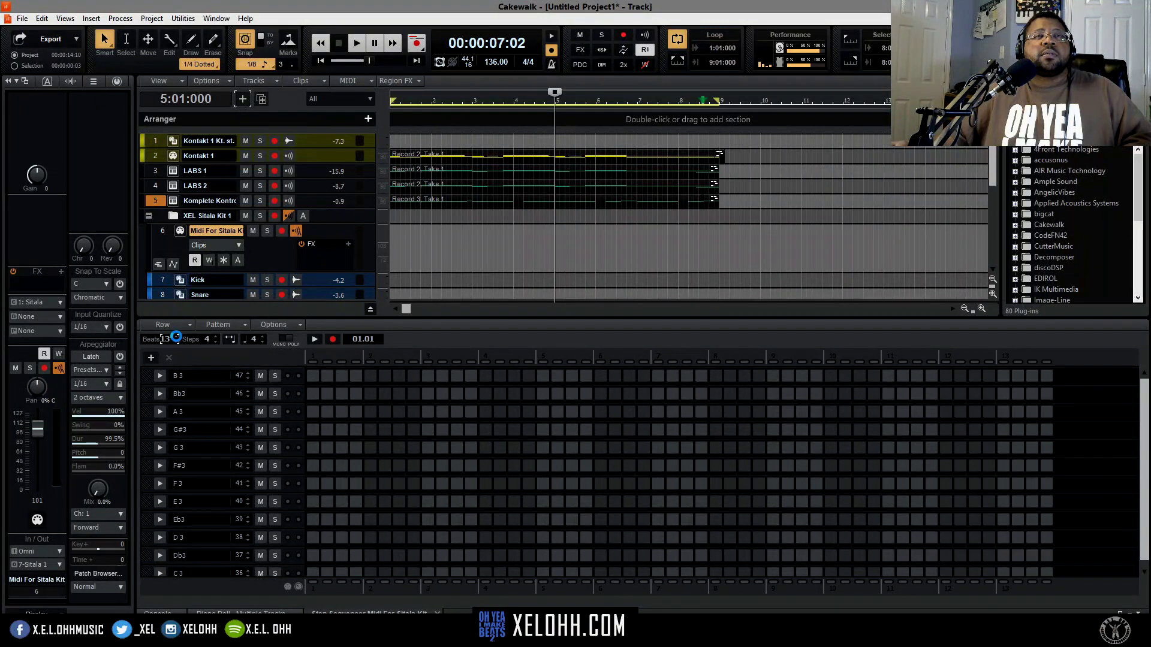
click(178, 337)
click(177, 337)
click(177, 337)
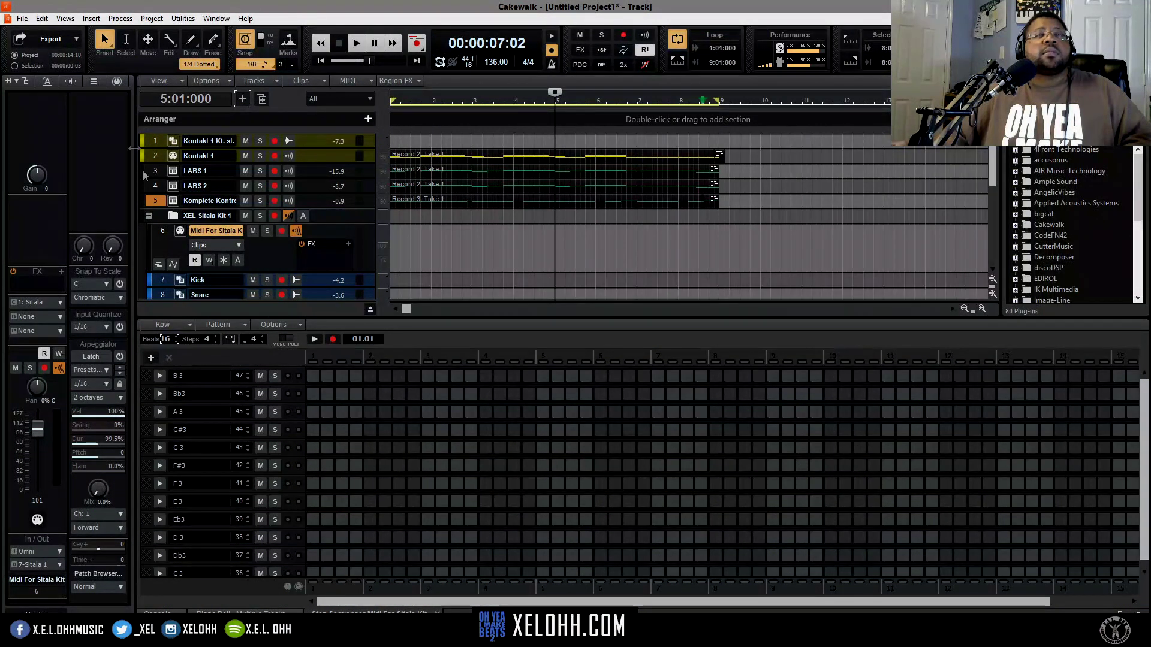
click(8, 81)
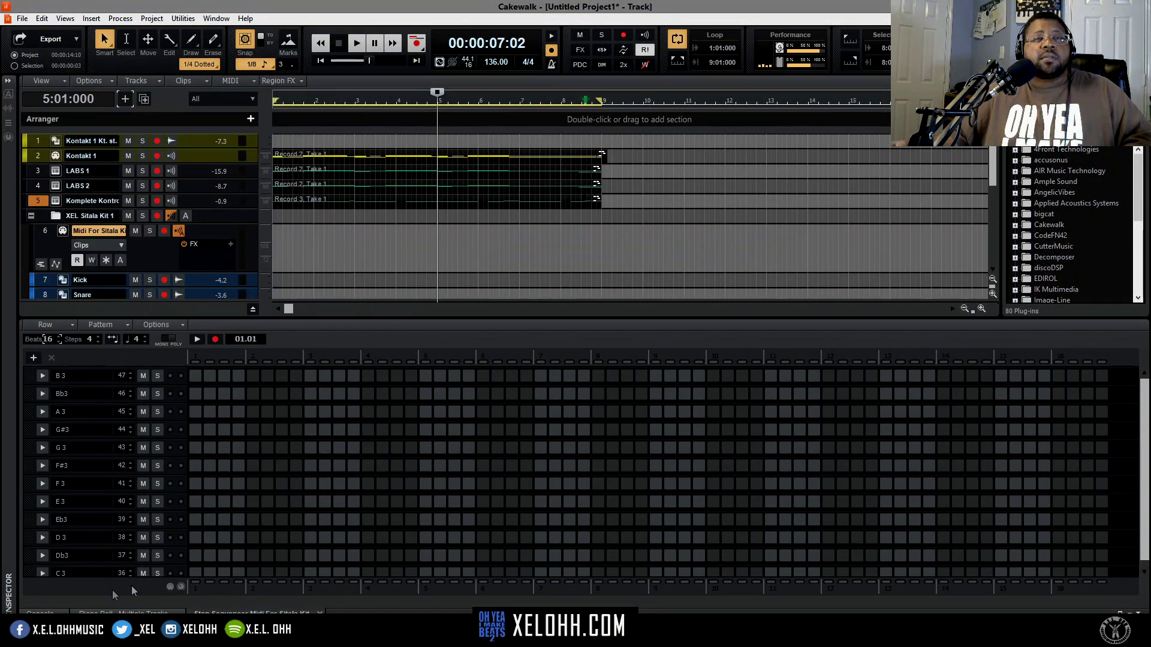
Place a C3 kick on the first step, move the Sitala clip to bar 1, and extend it to bar 9.
click(196, 574)
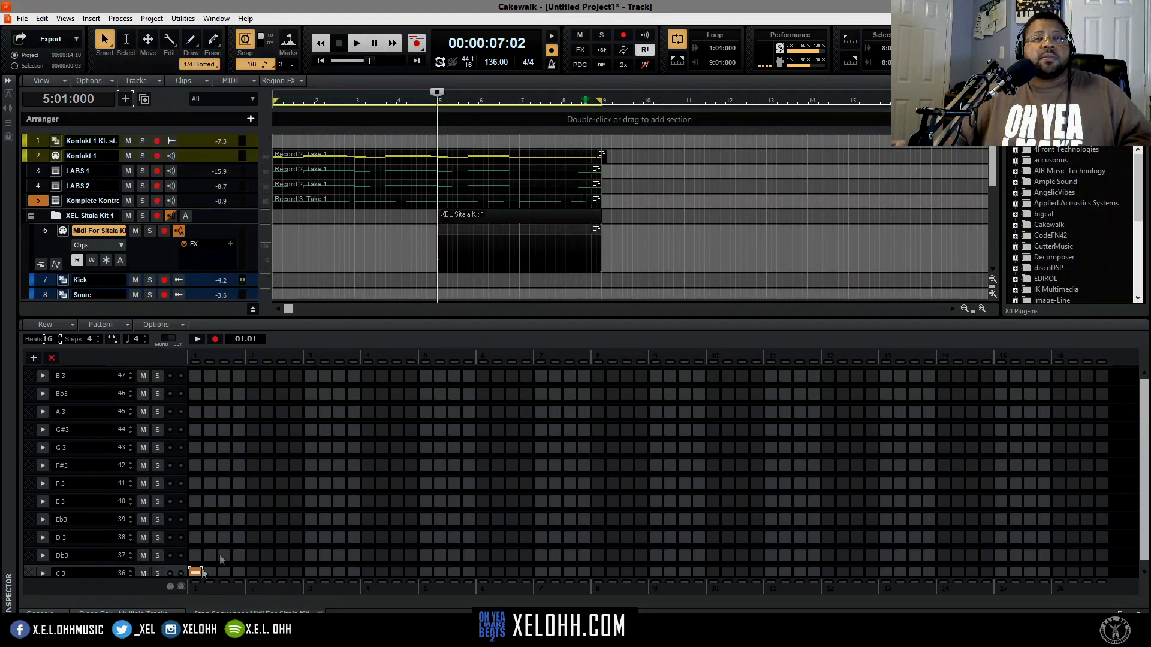
click(539, 216)
drag(355, 208, 355, 208)
key(alt+3)
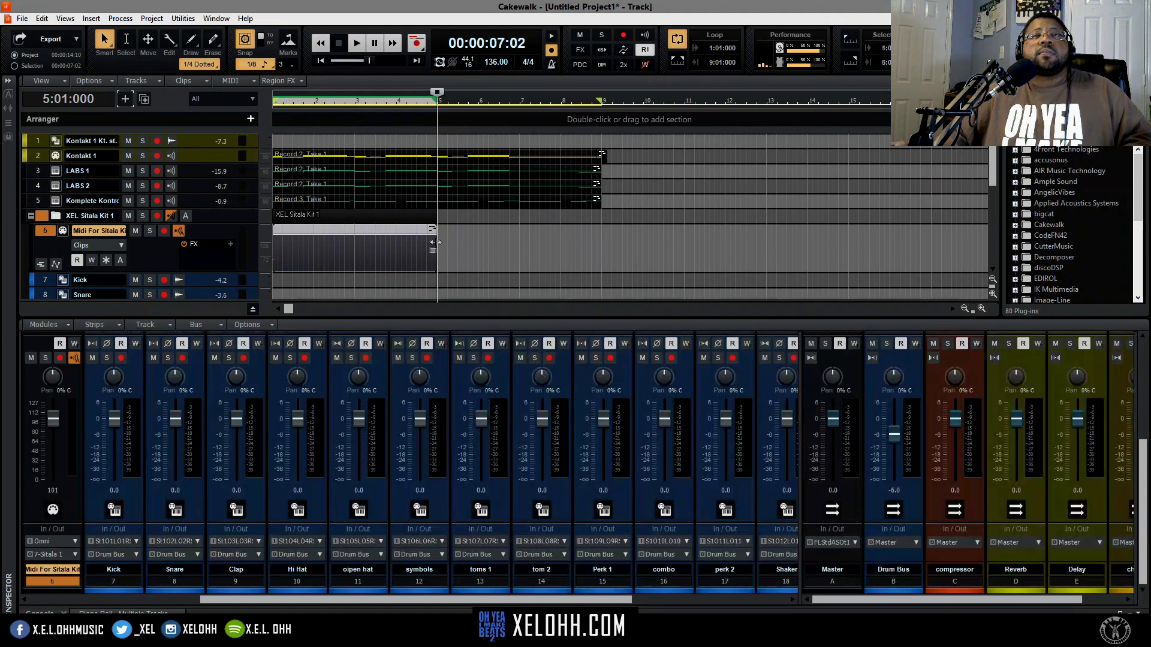
drag(435, 242, 600, 259)
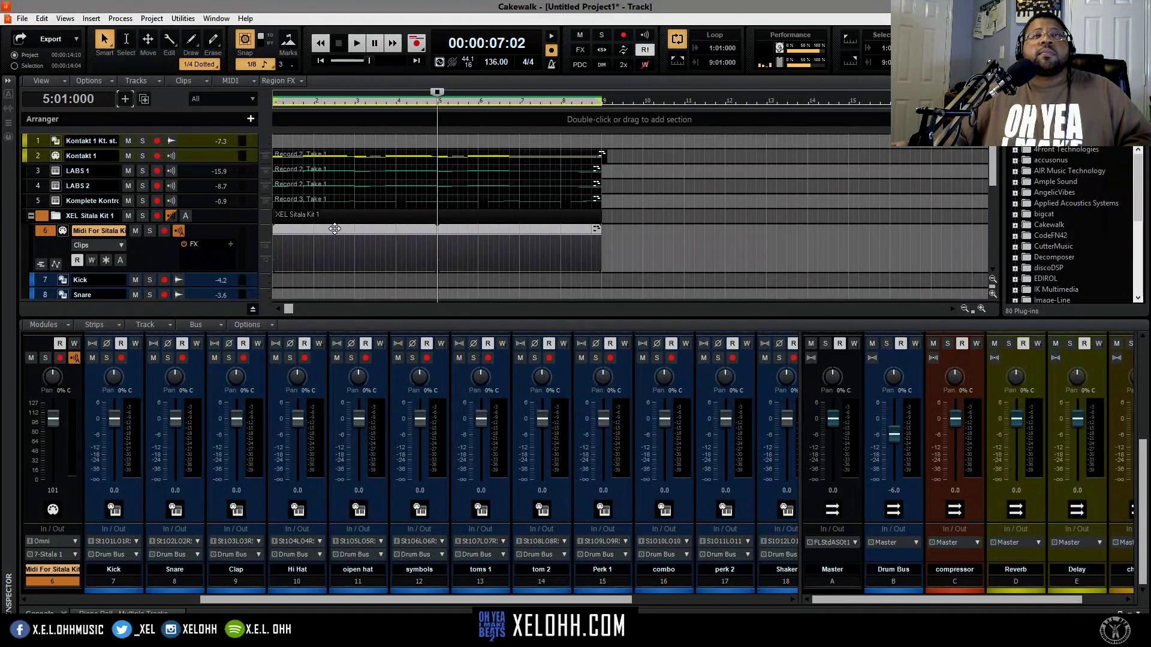
Reopen the step sequencer, place Db3 hits on beats 3, 7, 11 and 15, and play the loop from the start.
key(alt+8)
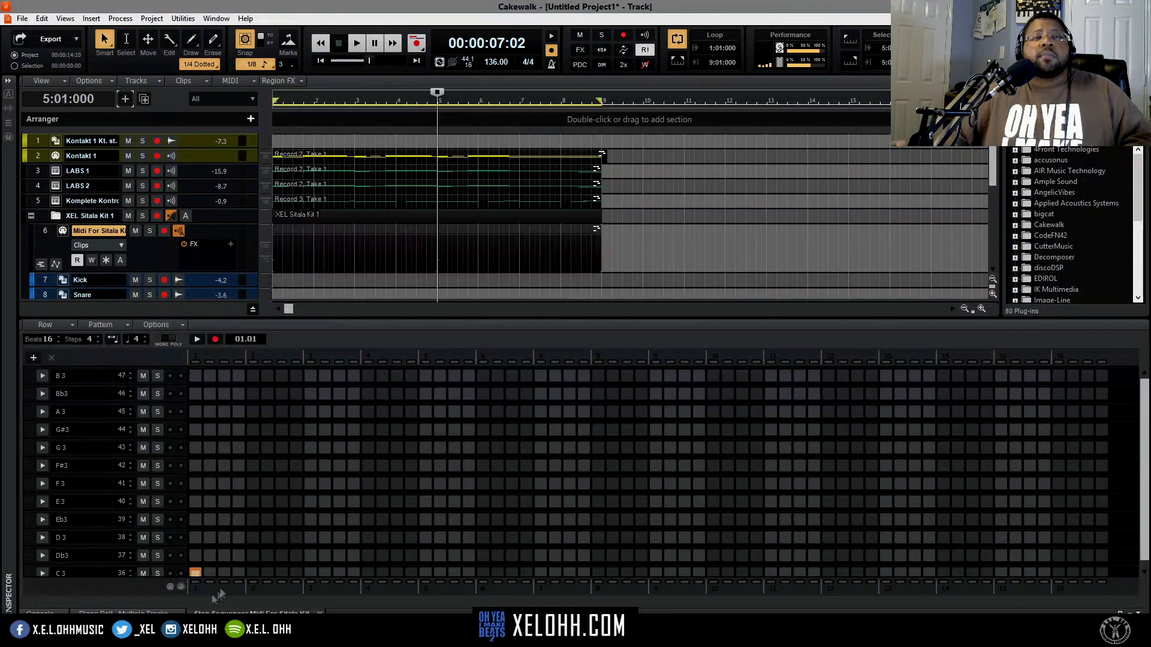
click(310, 556)
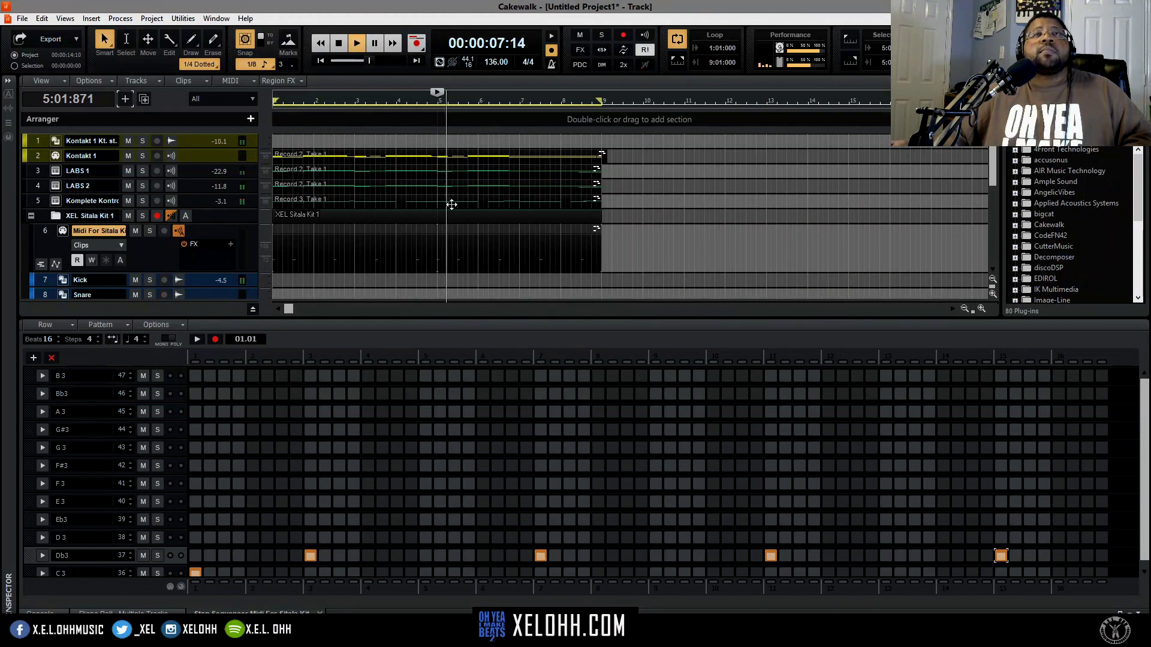
key(space)
key(w)
key(space)
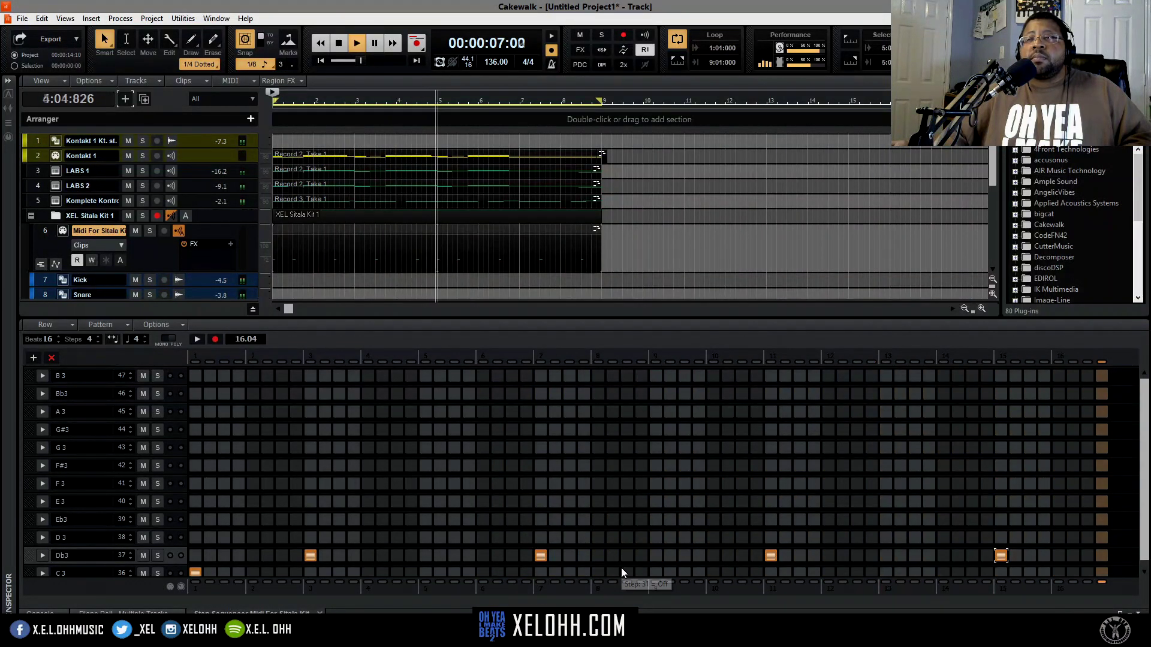
Listen for the kick placement and add C3 hits on the first and third steps of beat 6.
key(space)
key(space)
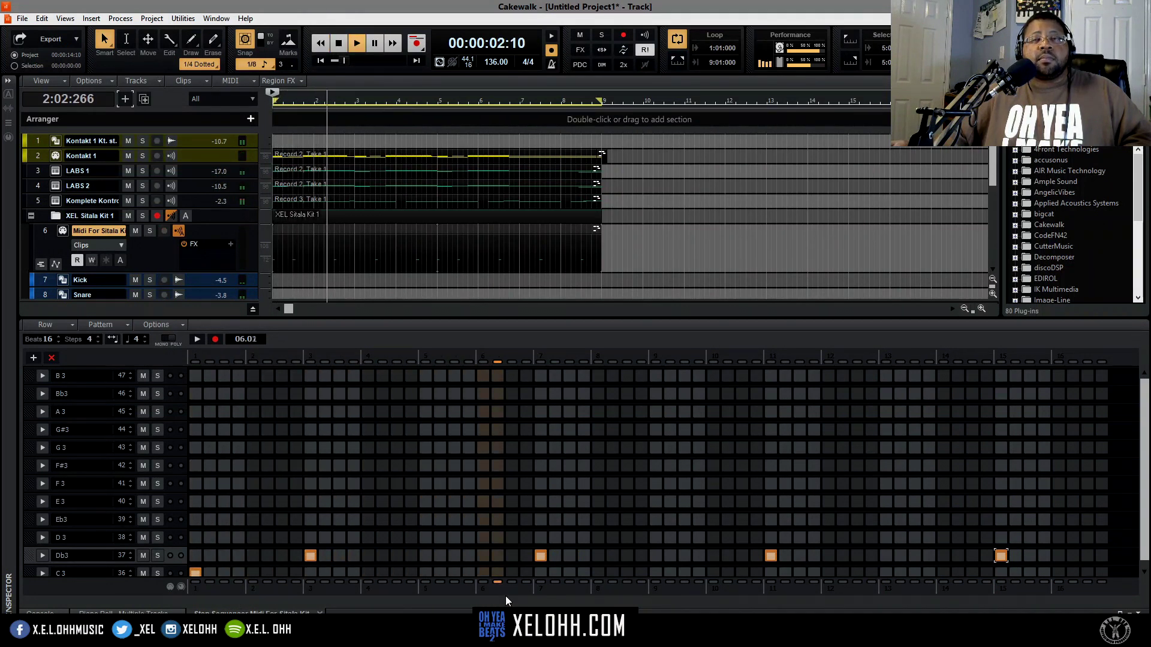
key(space)
click(480, 575)
key(space)
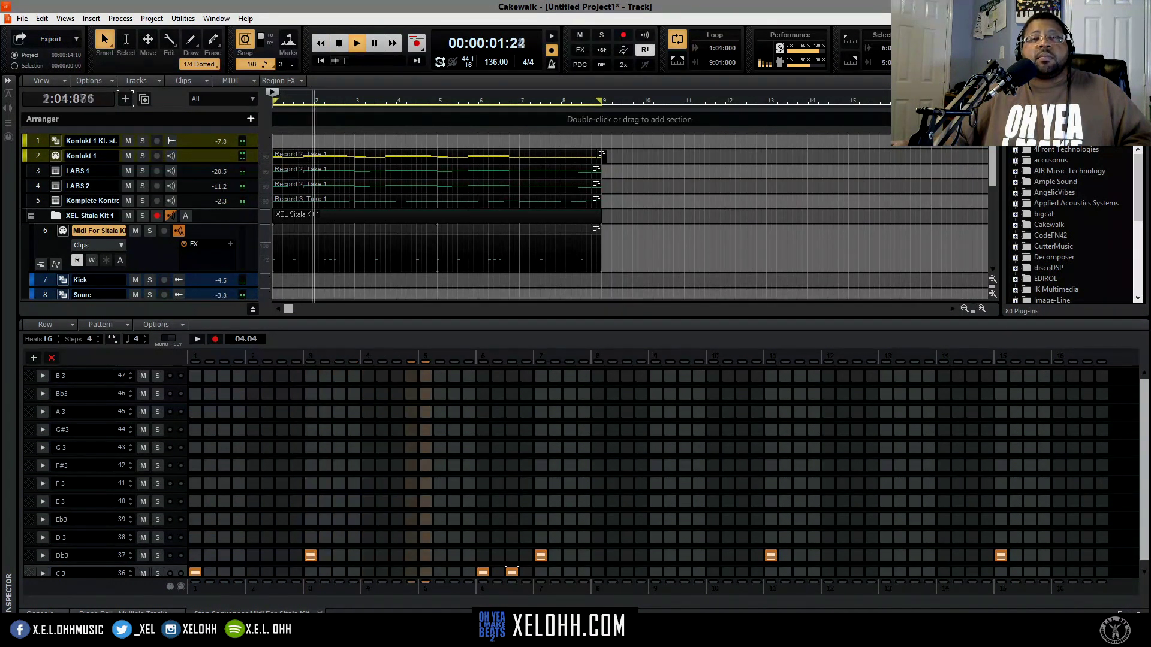
Try the C3 kick on beat 5's last step, settle it on beat 6's first step, and remove beat 6's third-step hit.
key(space)
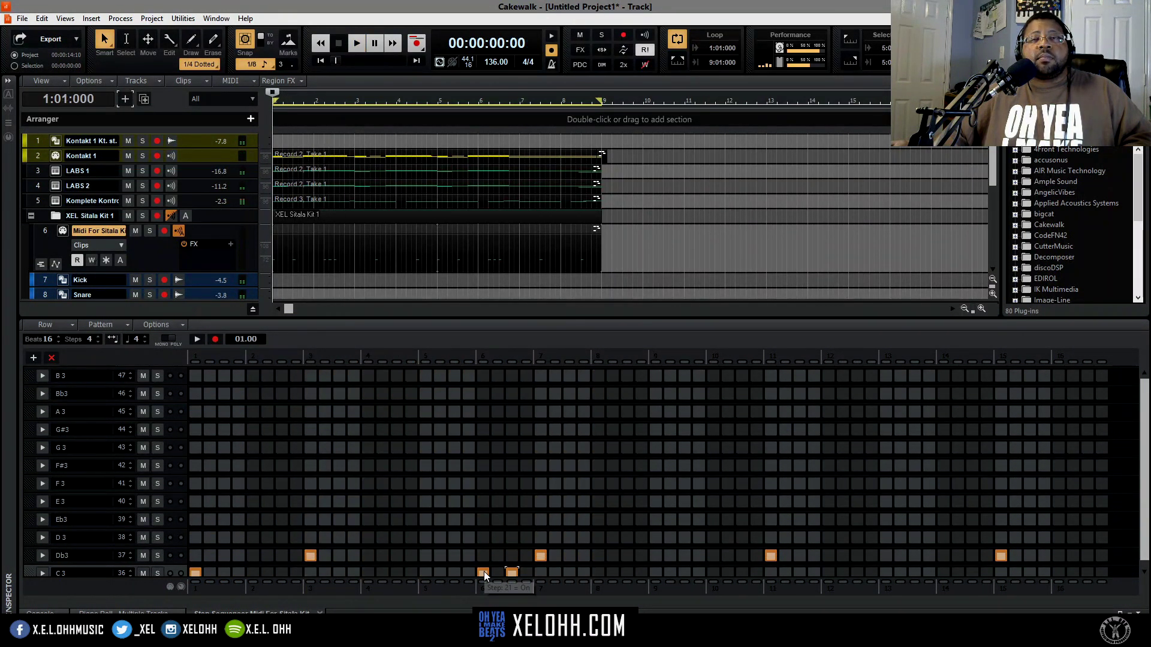
key(space)
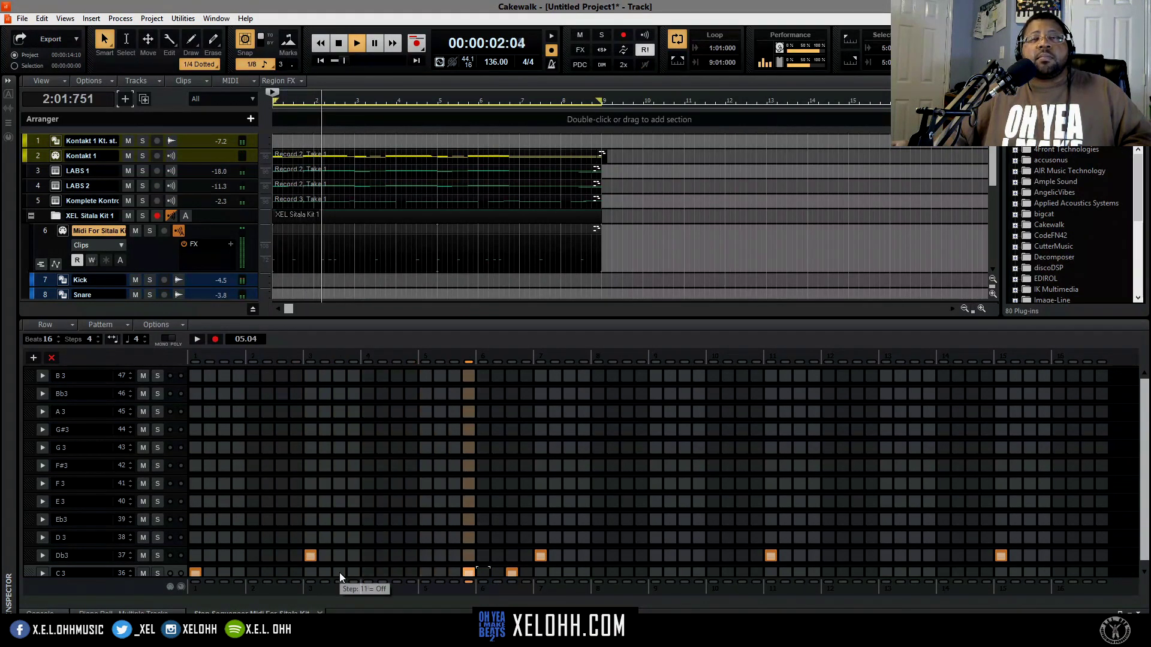
key(space)
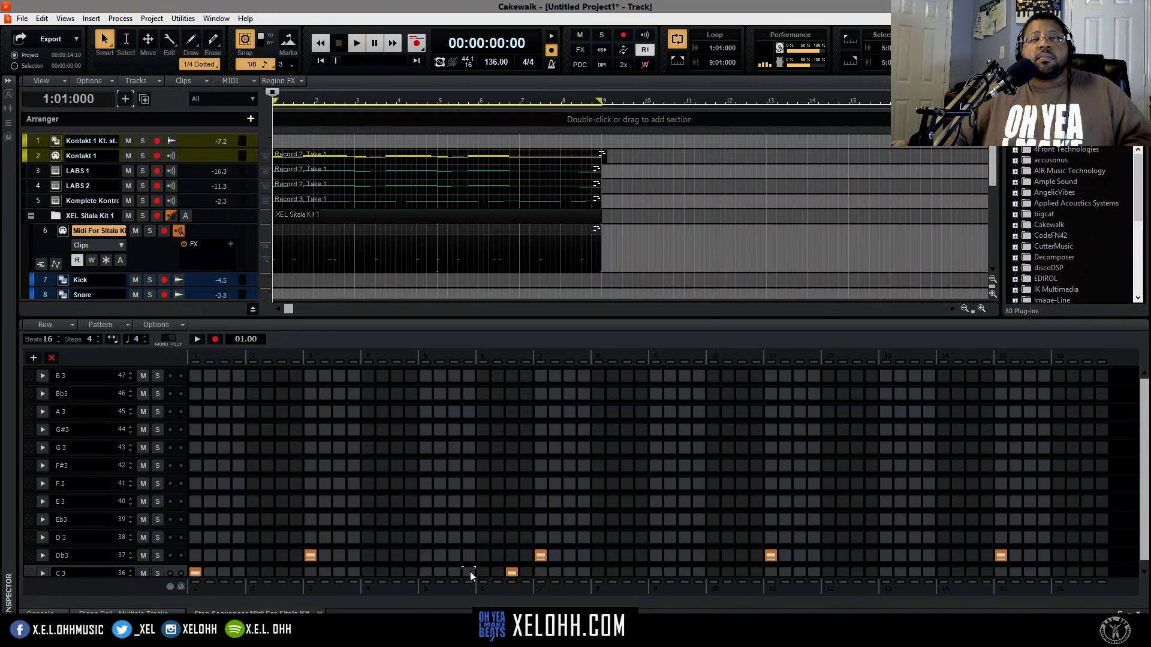
key(space)
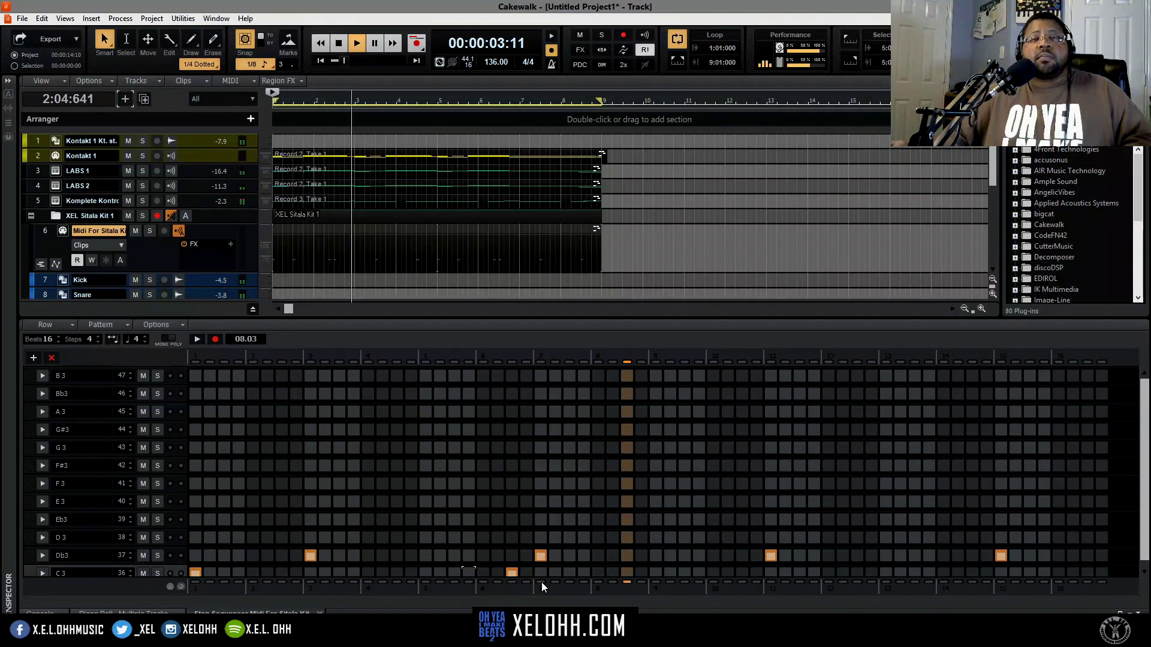
key(space)
click(512, 573)
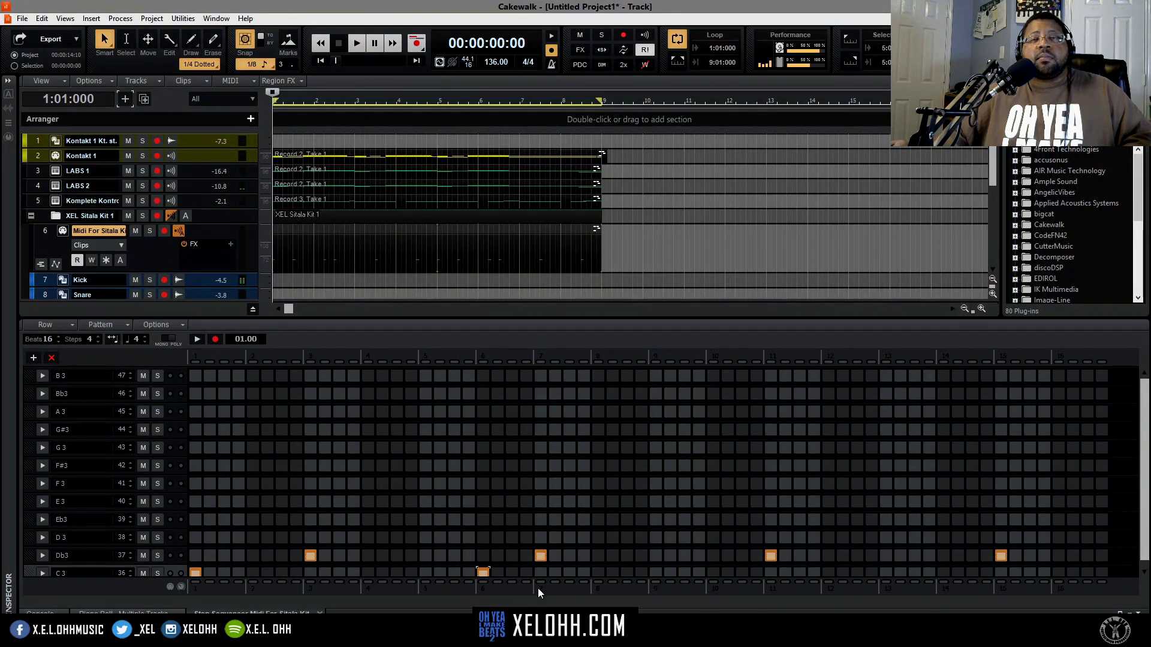
Add C3 kicks on the first steps of beats 9 and 14, and play the drum pattern back.
key(space)
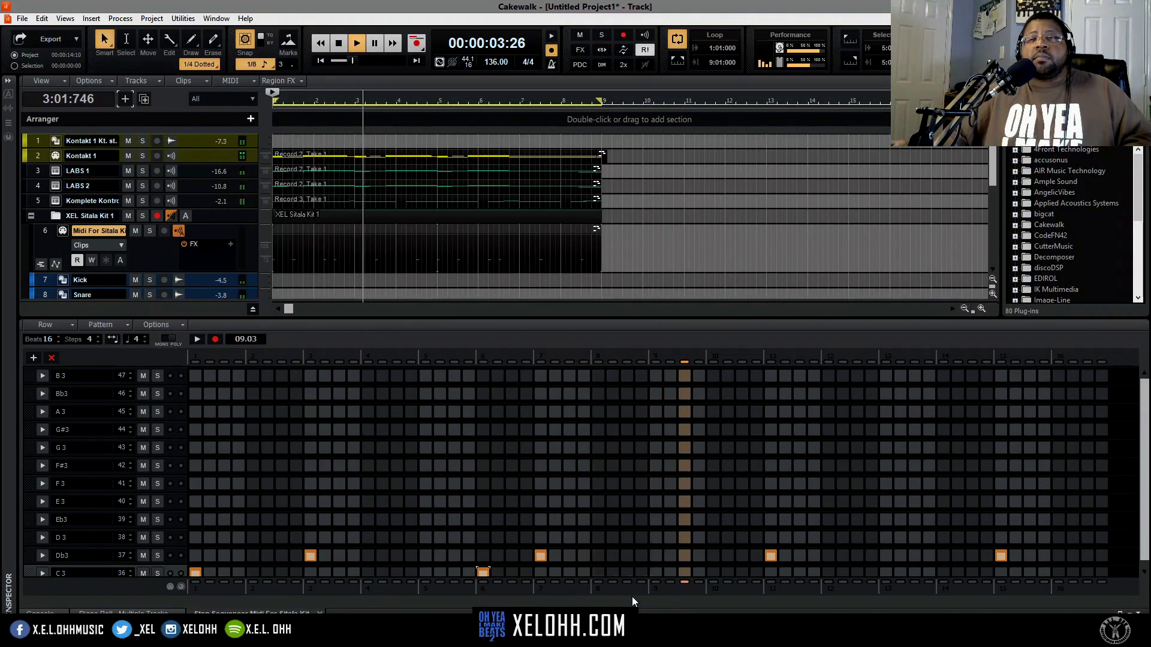
key(space)
key(space)
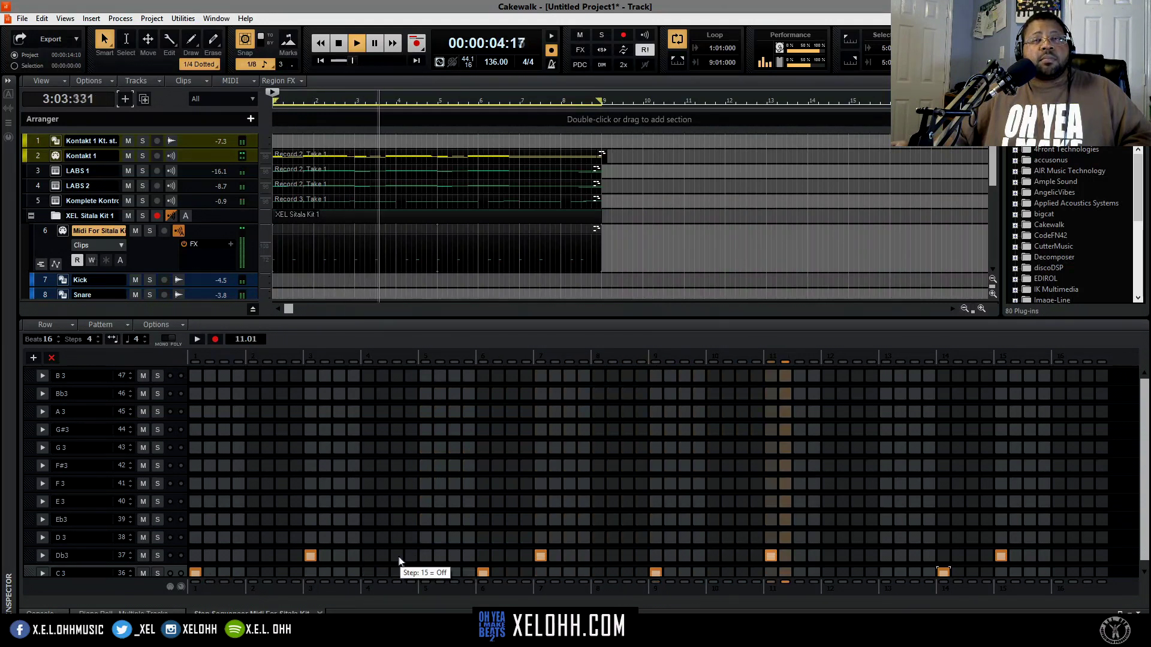
Play back the loop and add Db3 hits on the third steps of beats 4 and 5, auditioning the placement.
key(space)
key(space)
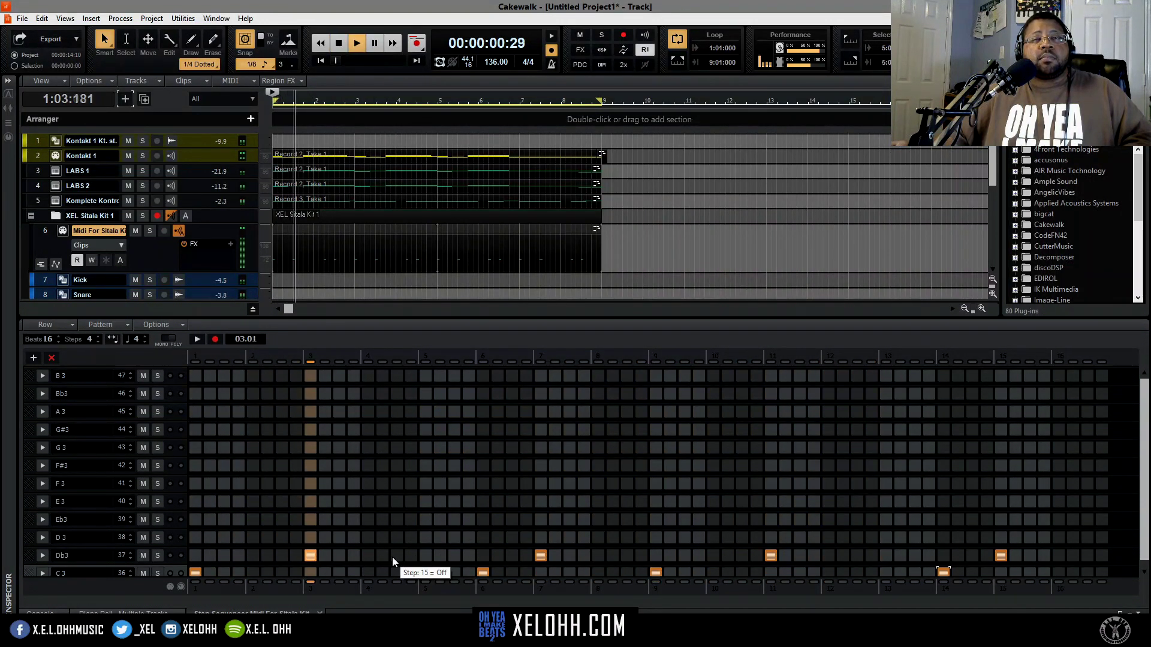
key(space)
click(393, 556)
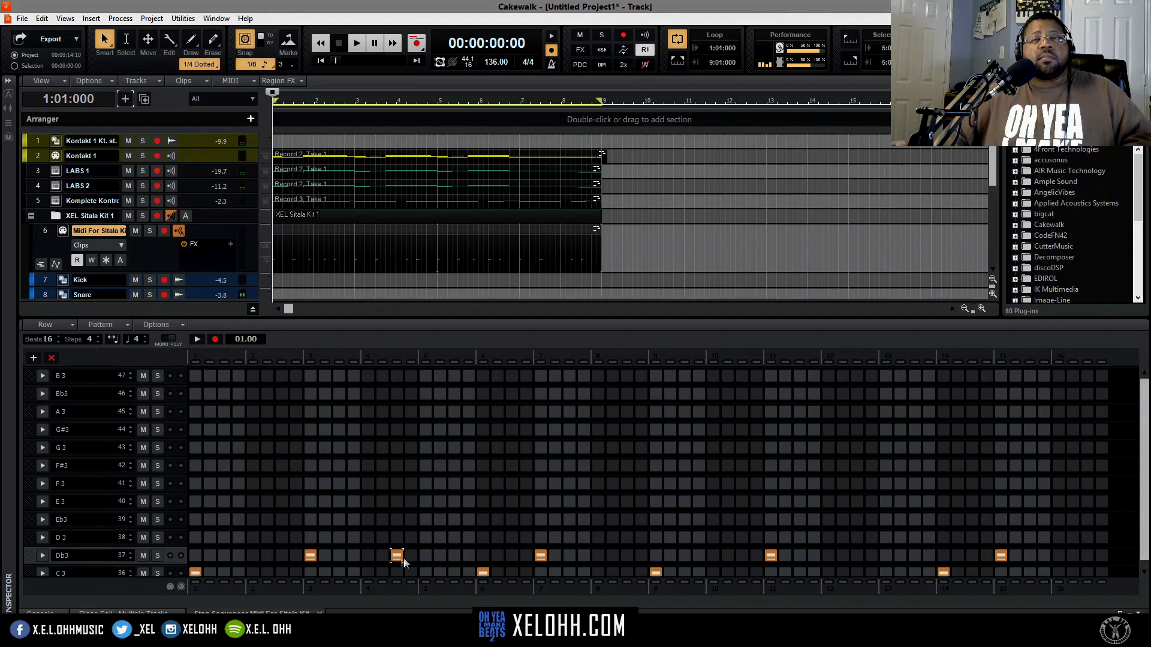
click(439, 556)
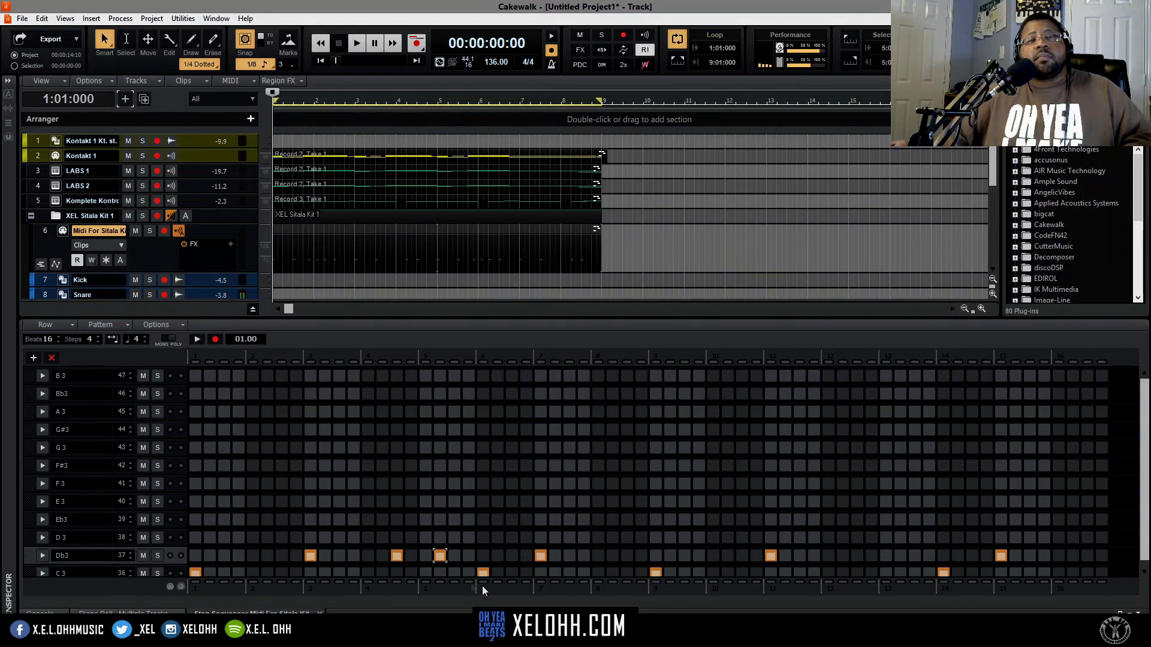
key(space)
drag(440, 555, 454, 556)
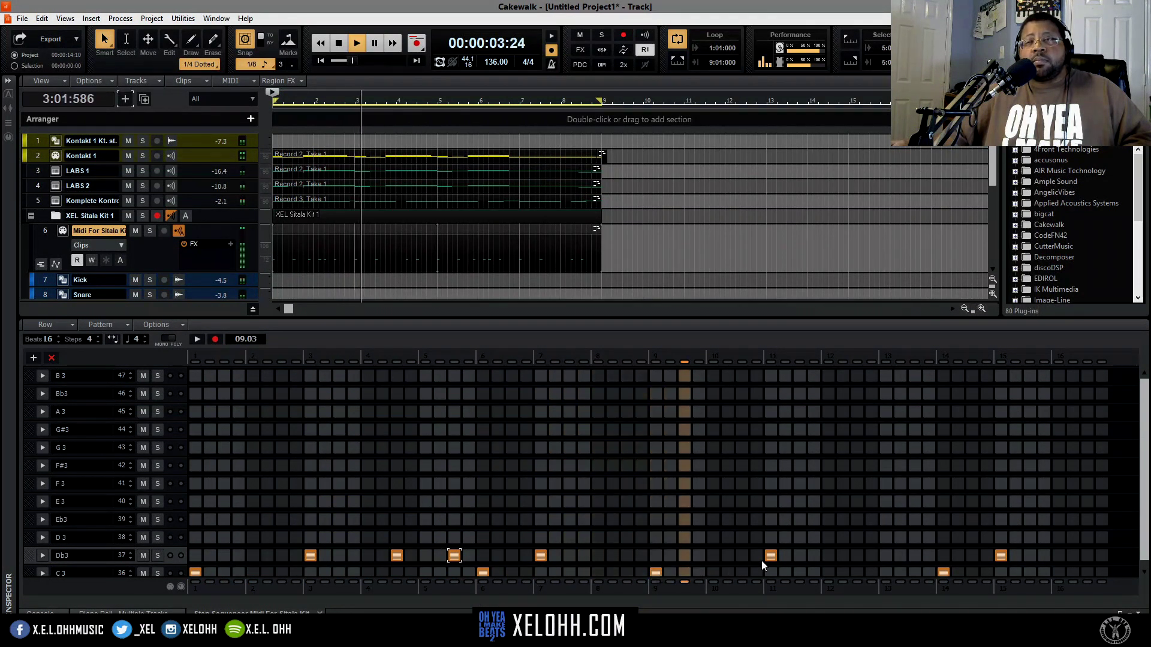
key(space)
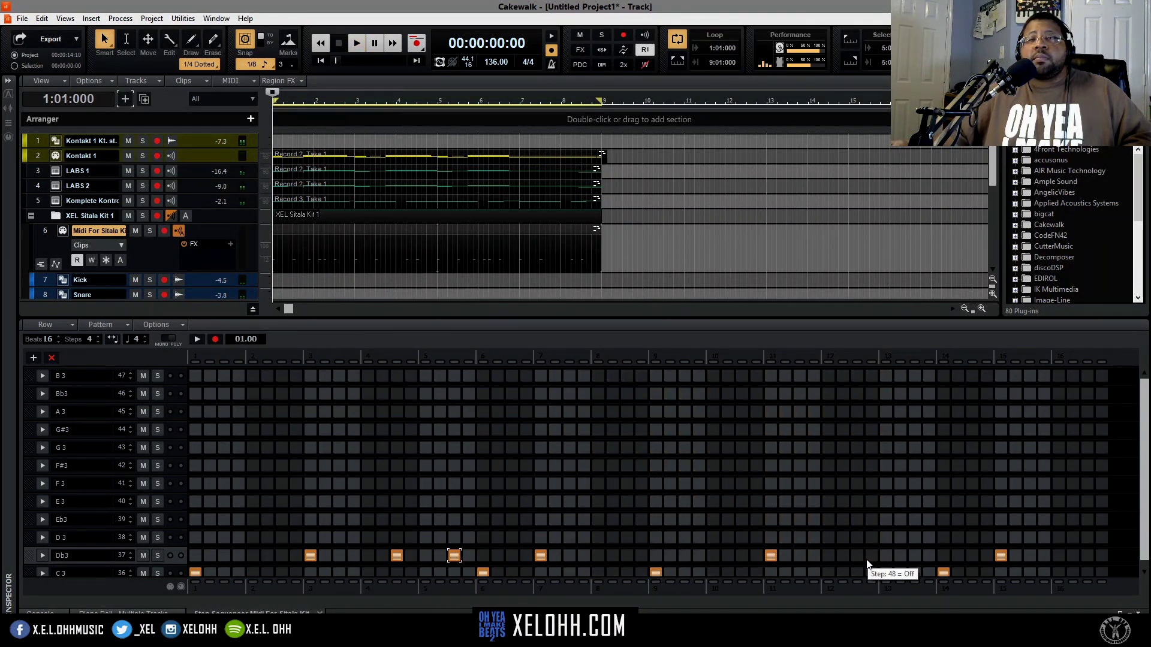
Add Db3 hits on the third steps of beats 12, 13 and 16 and softer C3 kicks on steps 3, 13, 35, 45 and 59.
click(858, 557)
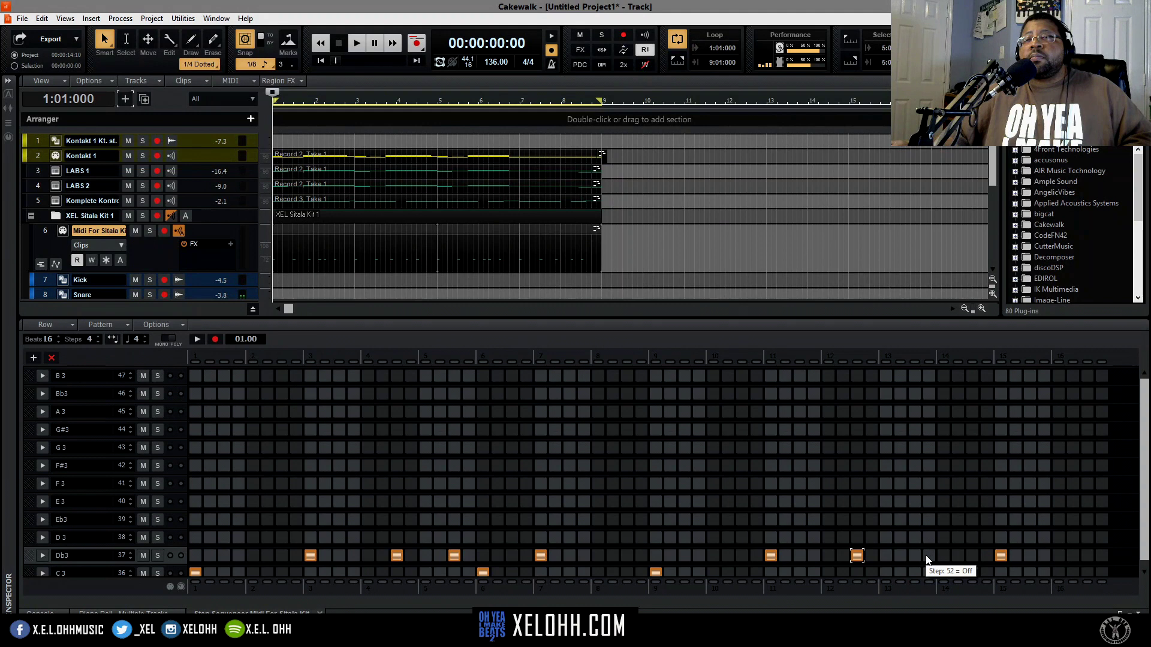
click(42, 573)
key(space)
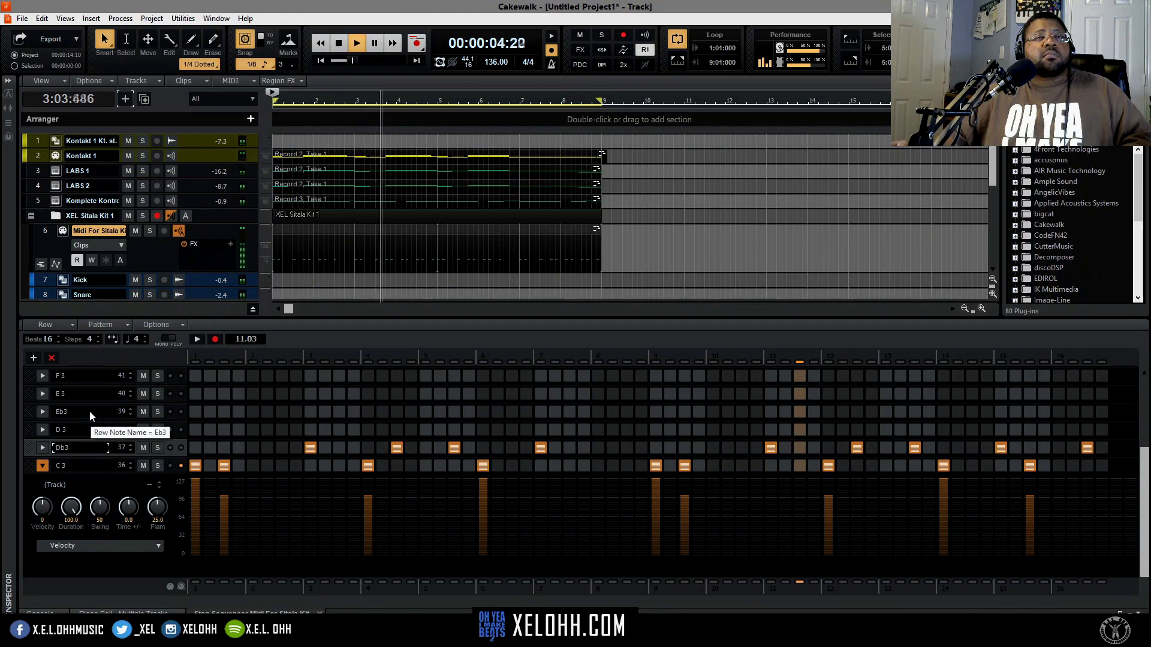
Fill the Eb3 hi-hat row with a hit on every second step and show its velocity bars.
right_click(180, 419)
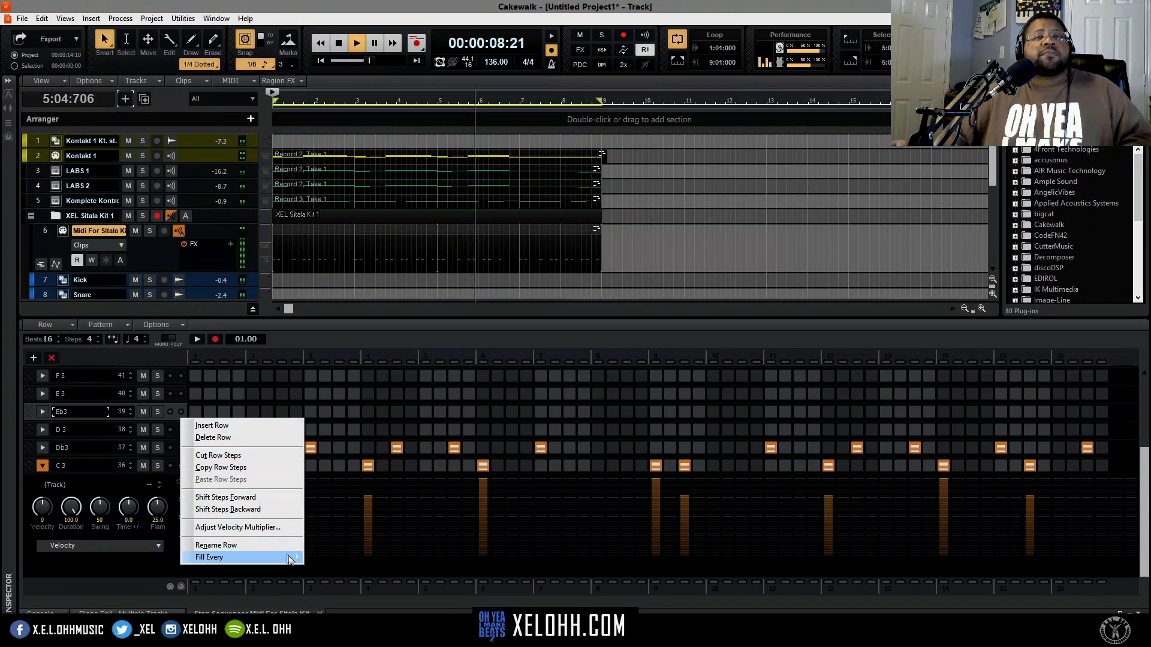
click(318, 559)
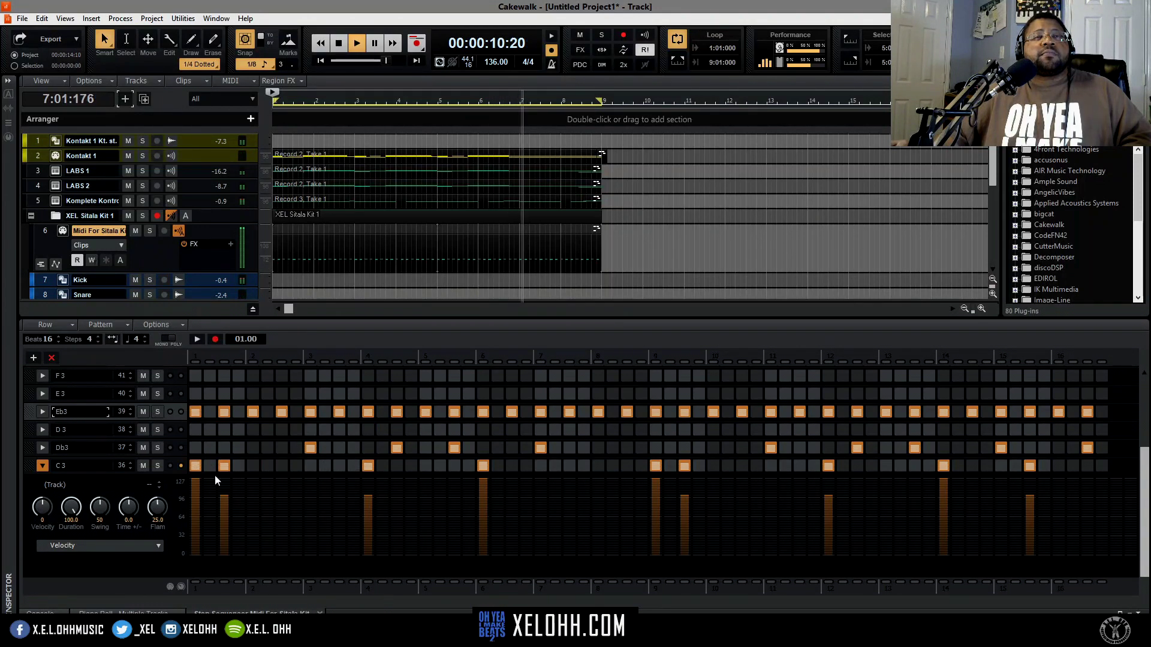
click(42, 412)
Lower the velocity of every other Eb3 hit to about 64 across all 16 beats.
click(281, 461)
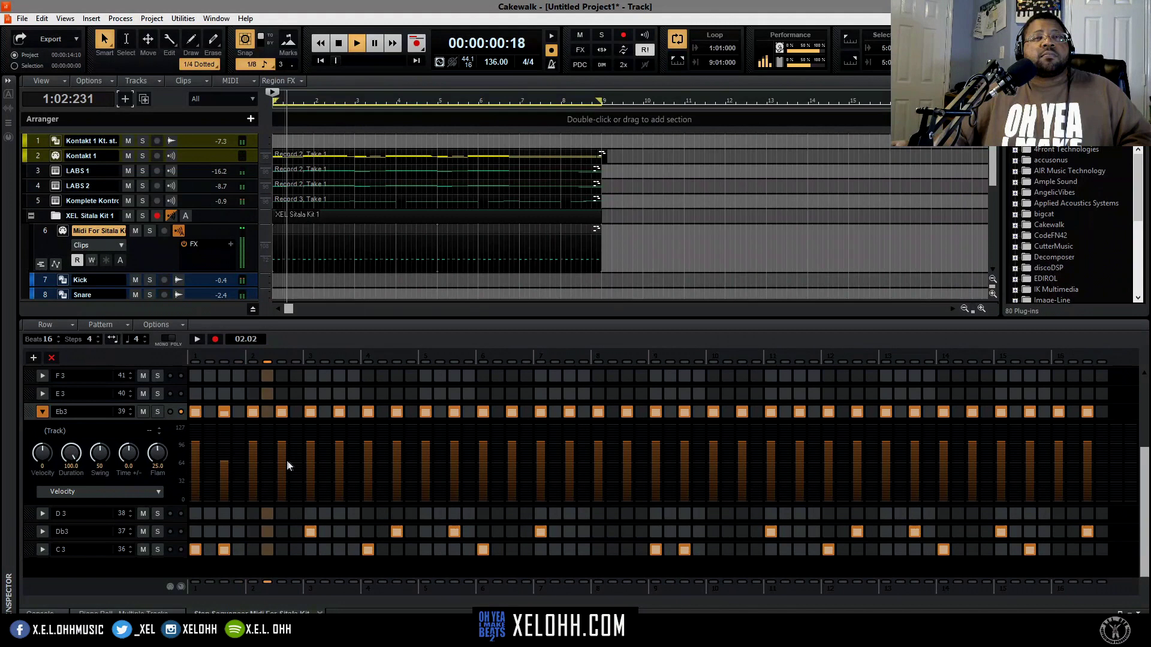
click(339, 464)
click(397, 465)
click(455, 465)
click(512, 465)
click(569, 465)
click(635, 466)
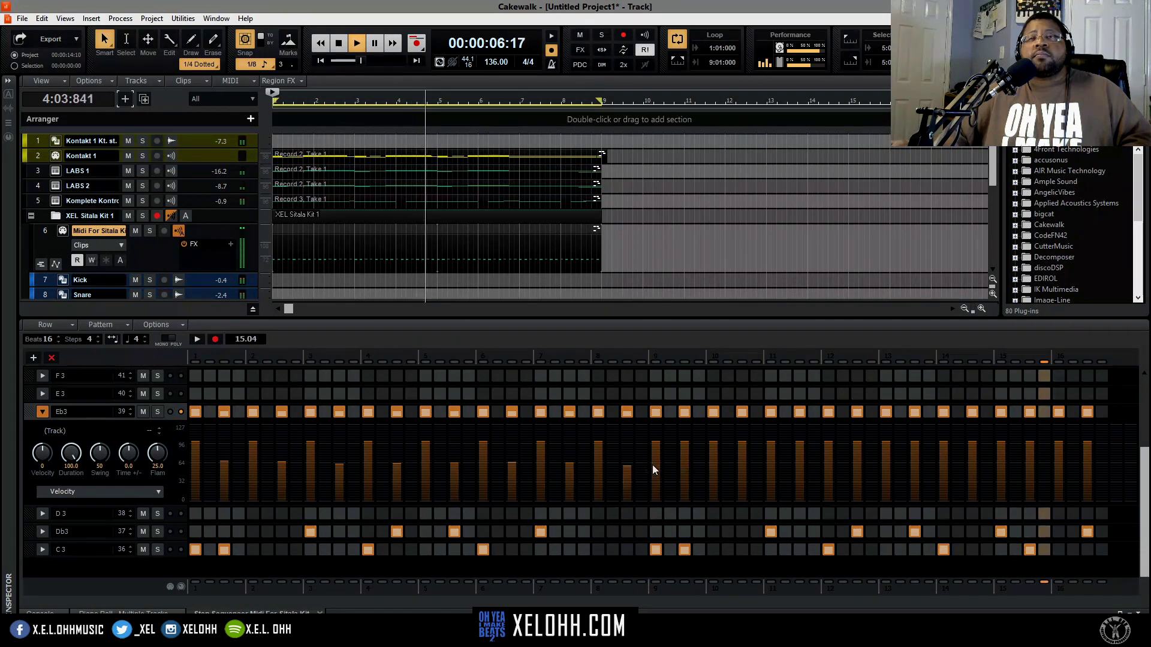
click(685, 463)
click(799, 465)
click(858, 465)
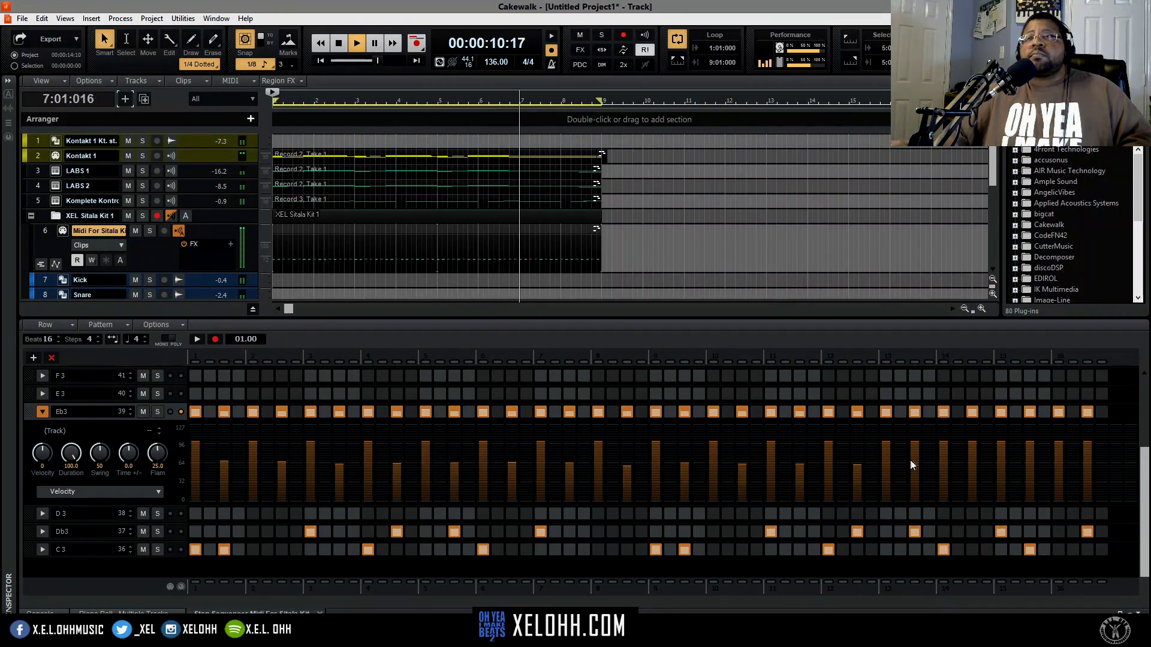
click(972, 466)
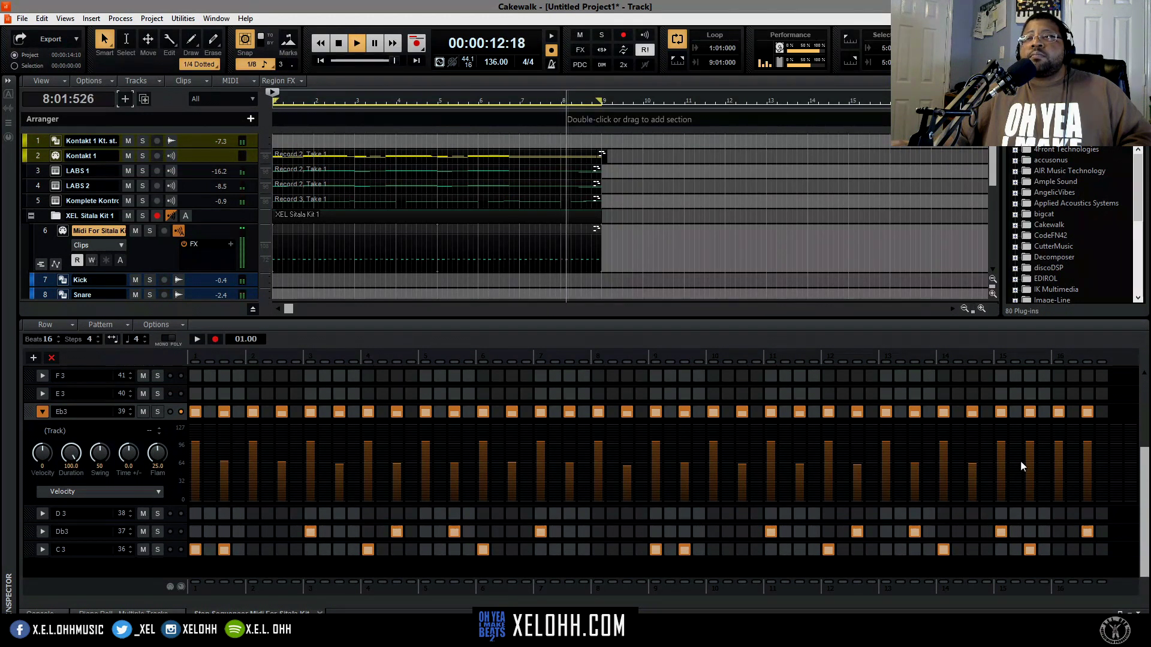
click(1030, 464)
click(1088, 464)
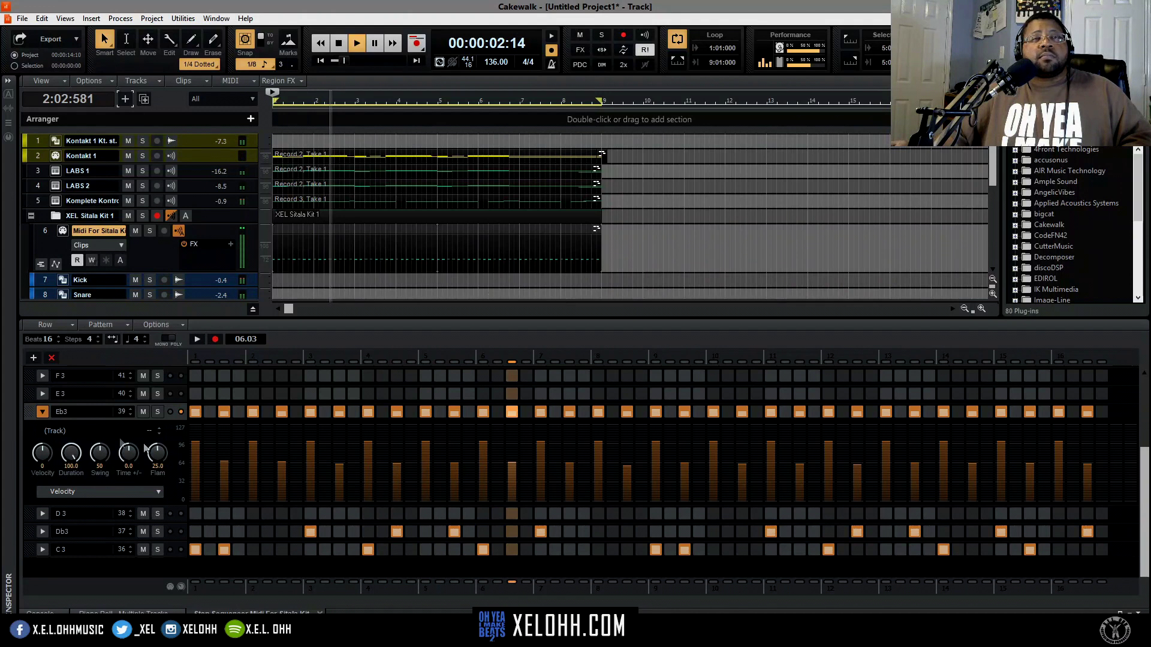
Set the Eb3 row's time offset to 3.5.
mouse_move(105, 460)
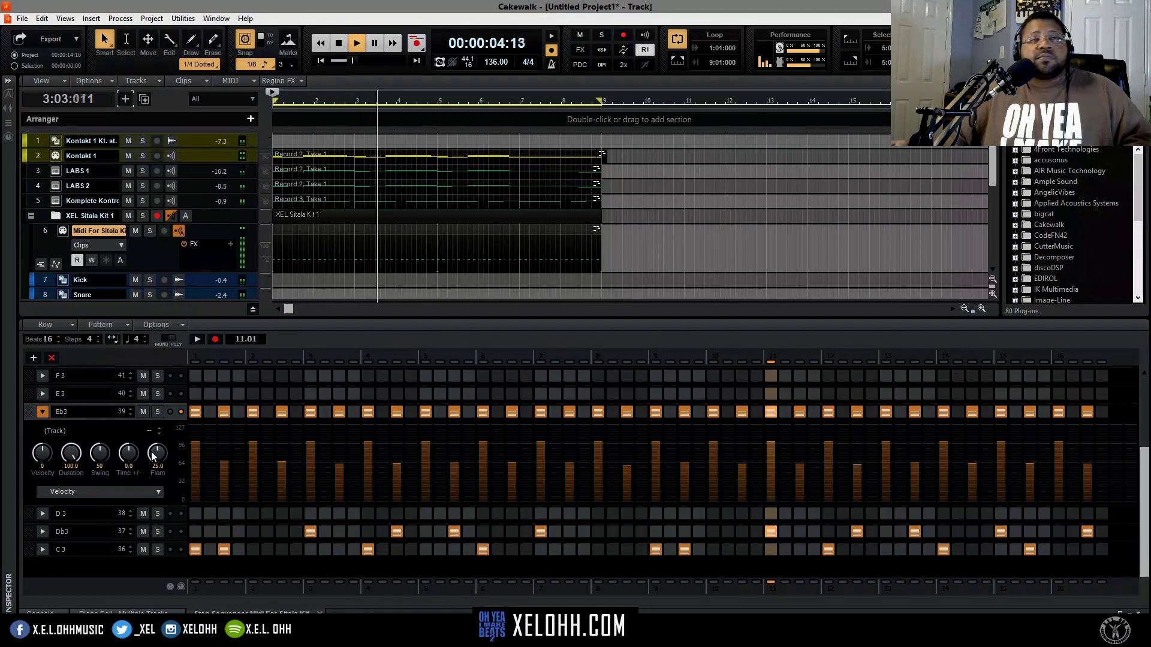
drag(129, 461, 128, 454)
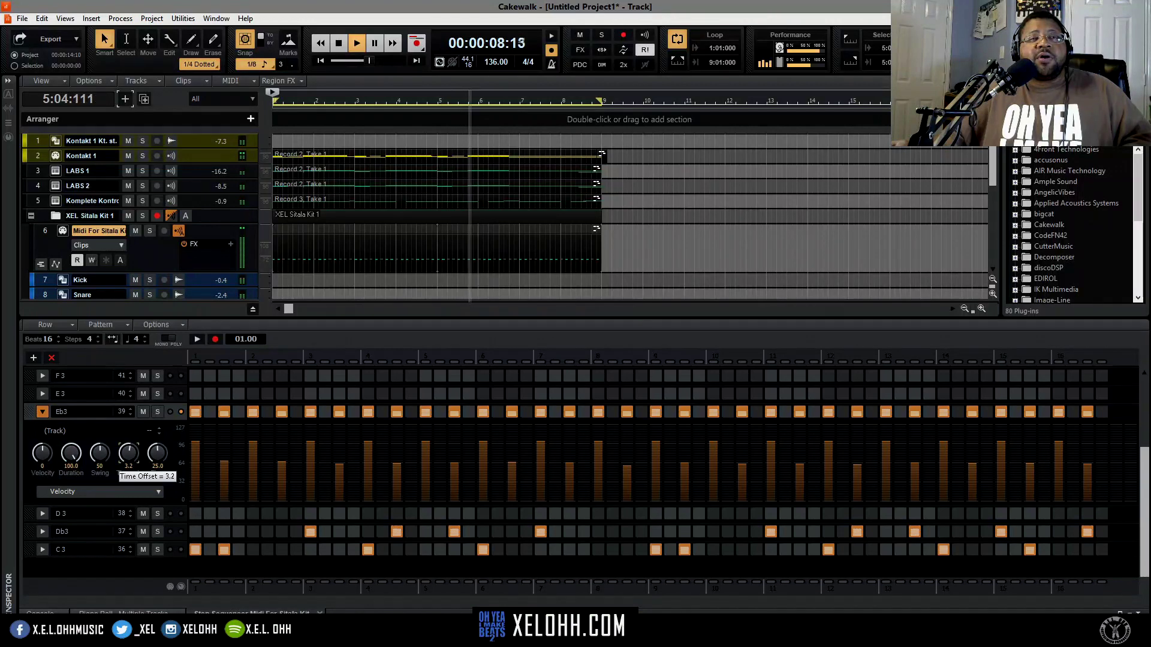
drag(128, 454, 128, 454)
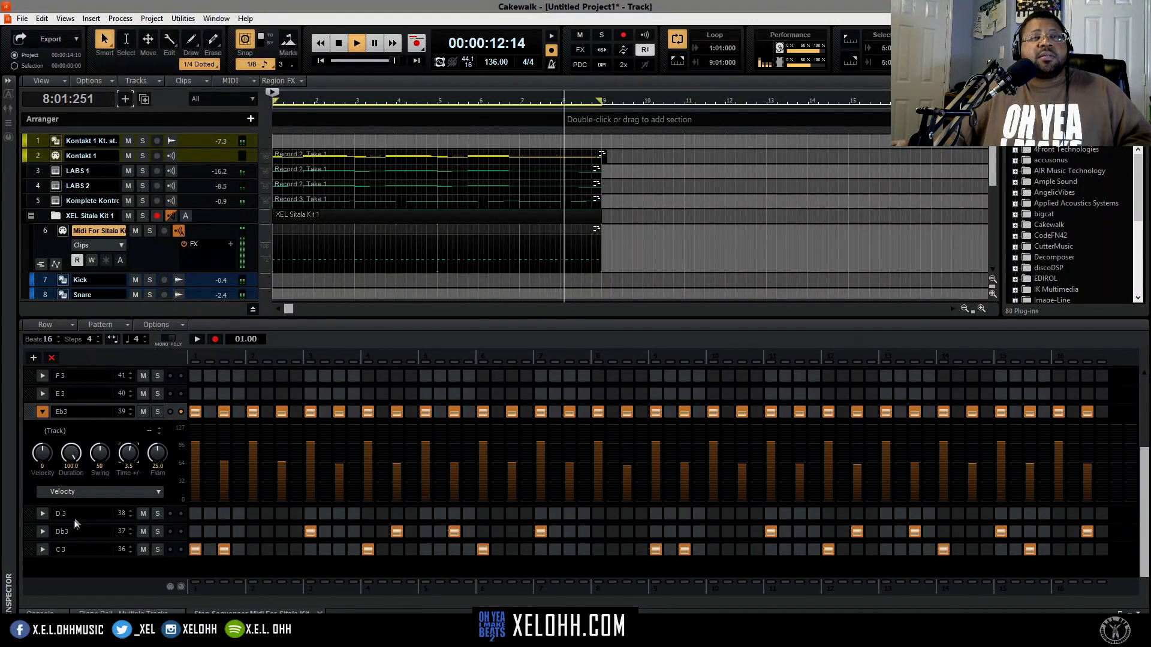
Collapse the Eb3 row, add E3 hits on the first steps of beats 3, 7, 11 and 15, and stop playback.
click(42, 411)
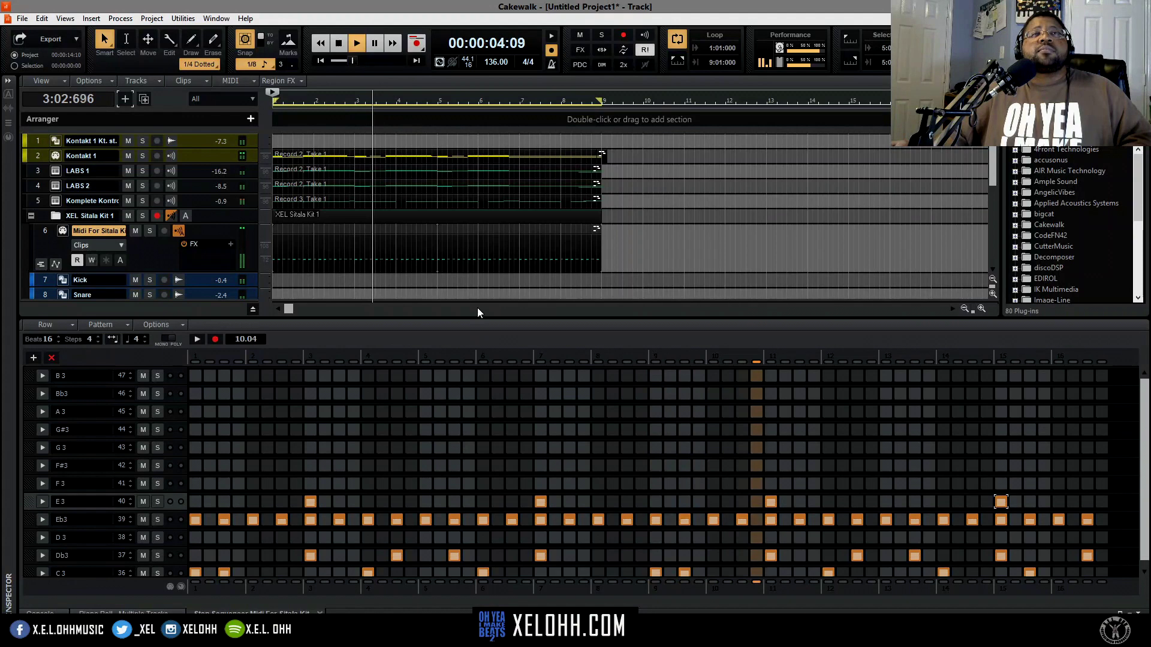
key(space)
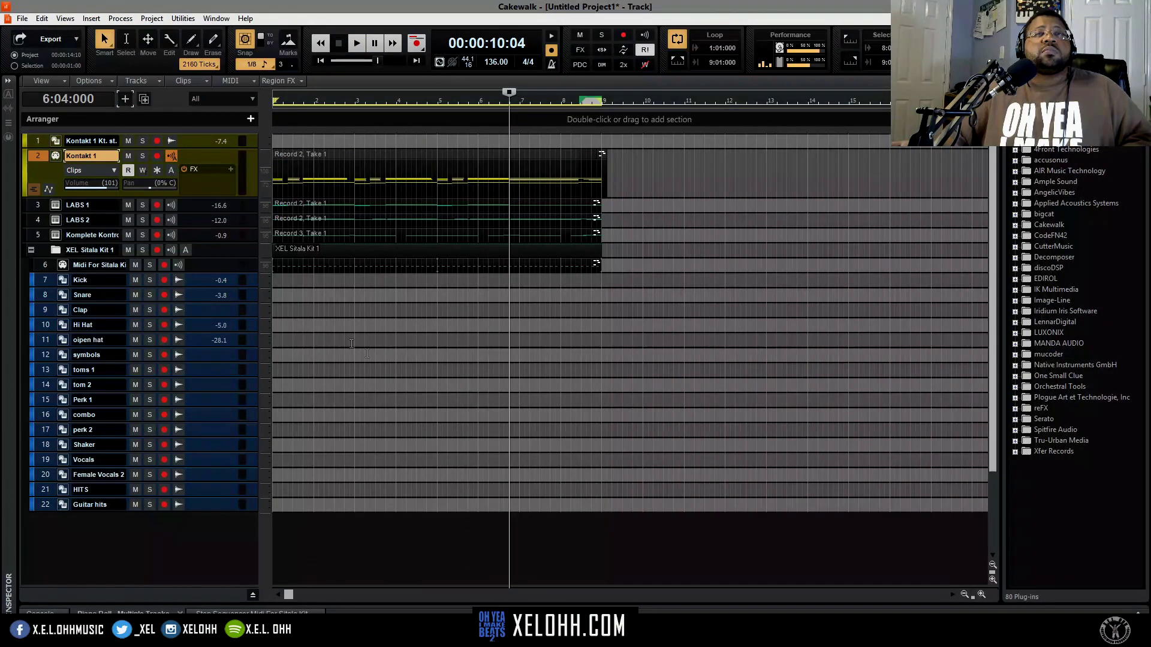
Turn on waveform preview for the Kick, Snare, Hi Hat and oipen hat tracks.
click(179, 280)
ctrl+click(179, 292)
Delete the 11 unused Sitala tracks from symbols through Guitar hits.
drag(46, 352, 52, 503)
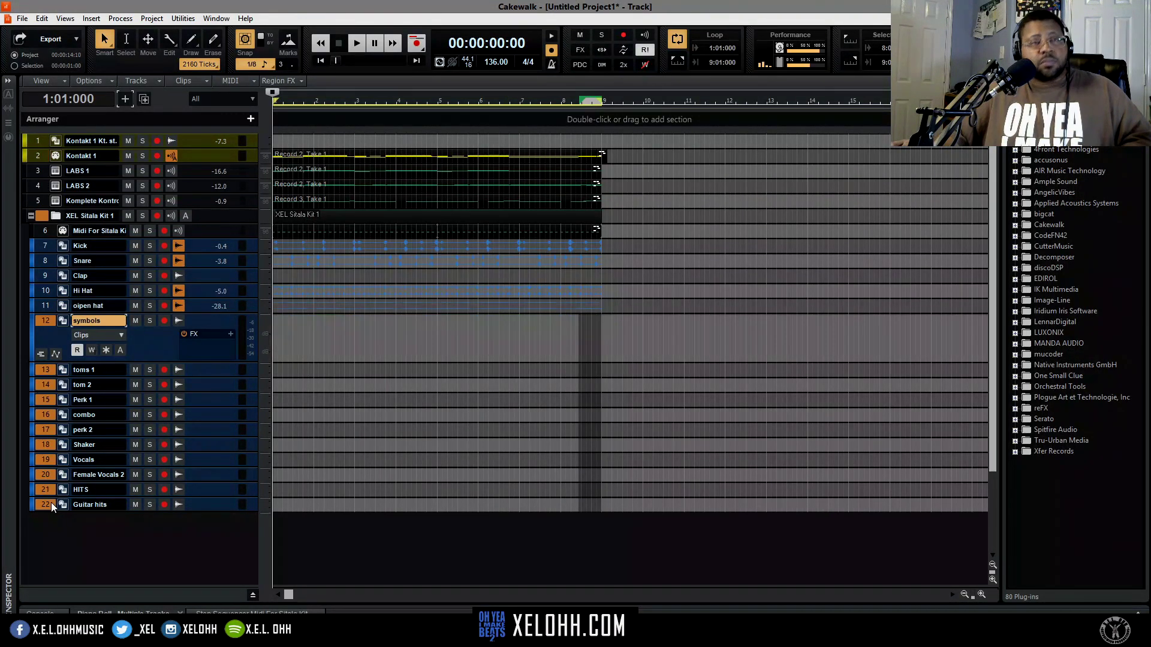
right_click(48, 502)
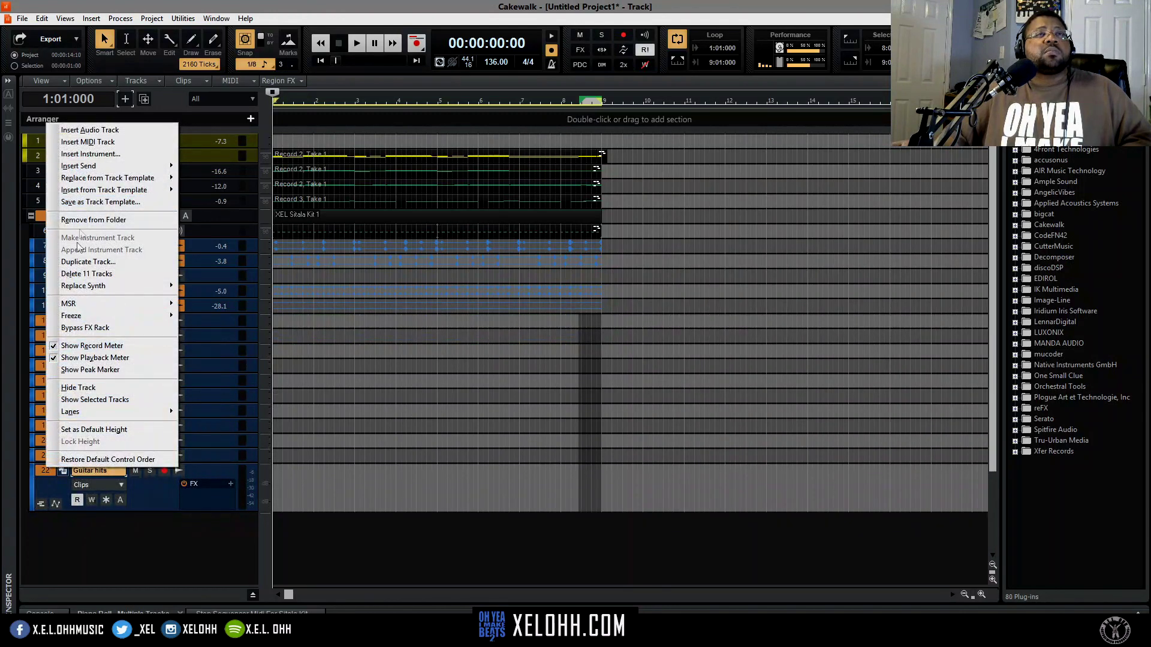
click(101, 274)
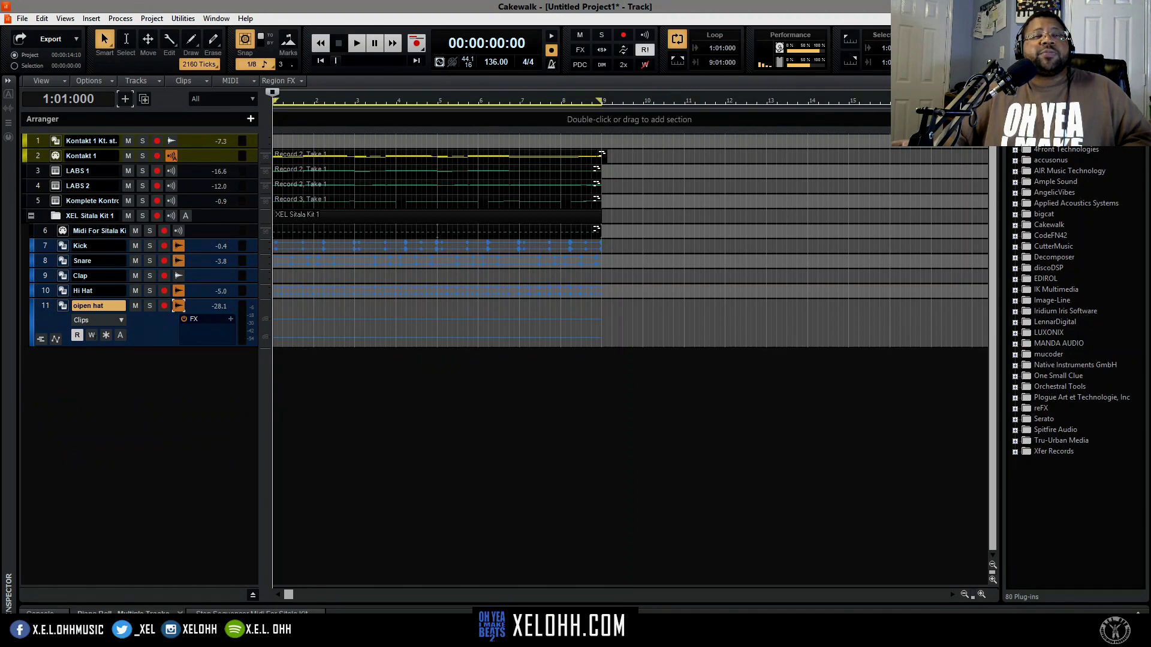
Look over the channel strips and buses in the mixing console and return to the track view.
key(alt+2)
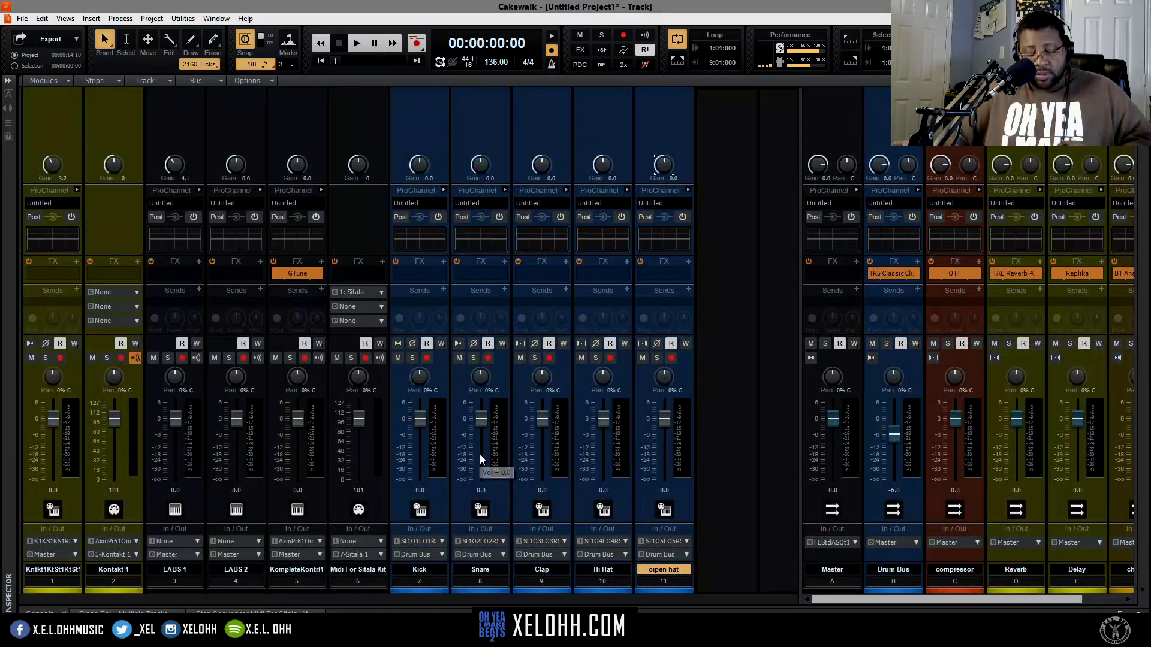
key(alt+1)
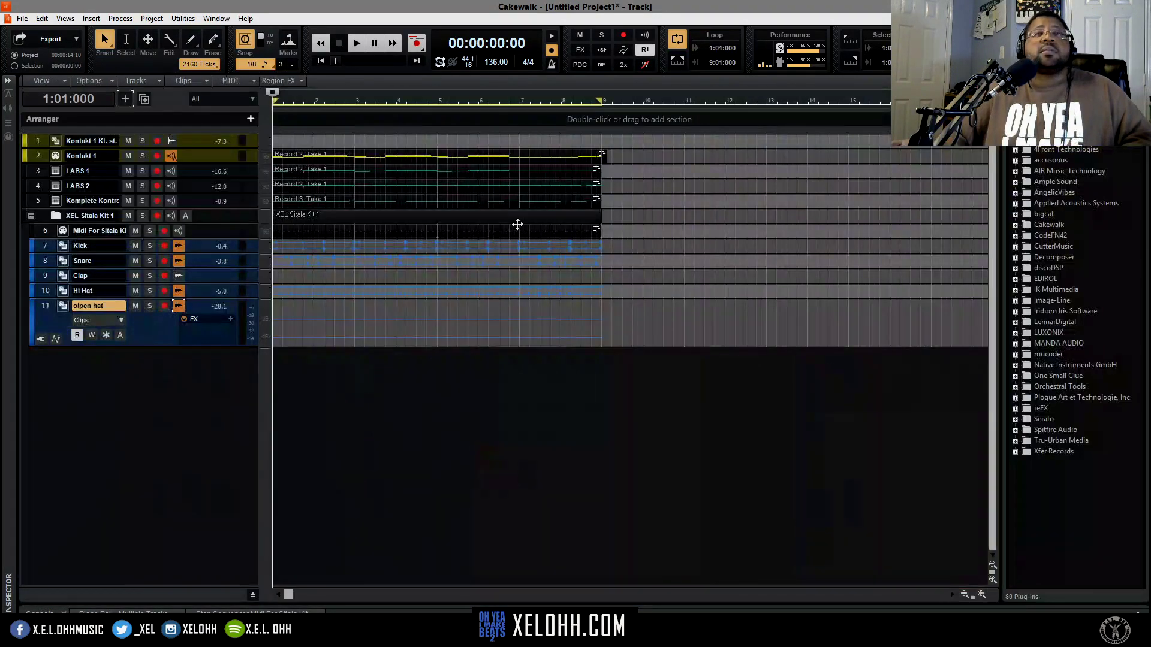